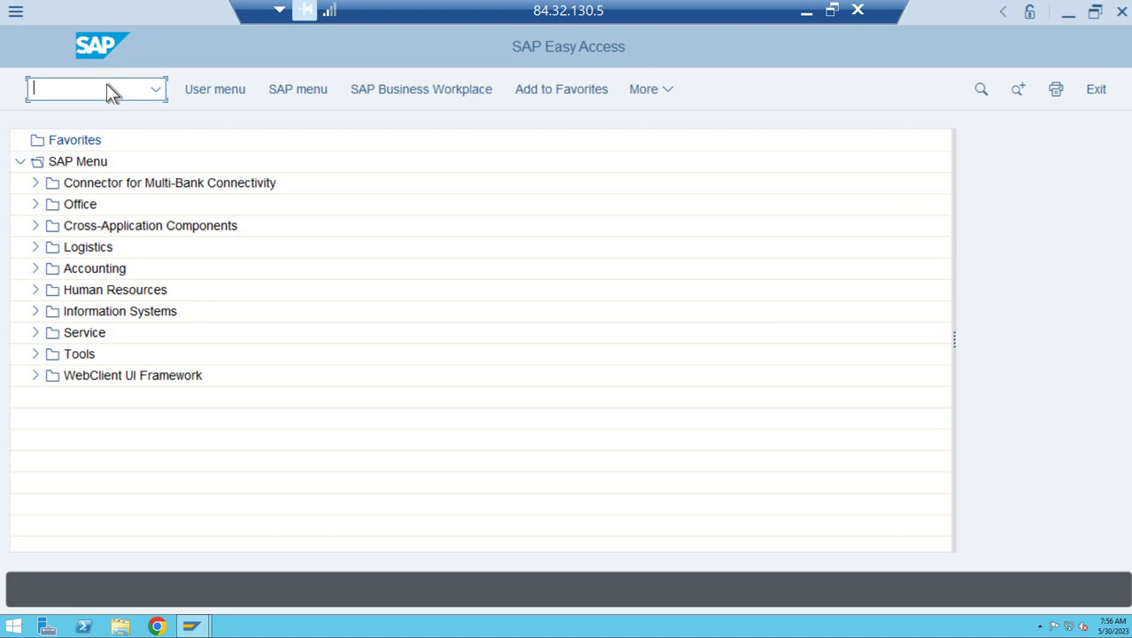
Start transaction FB50 for a G/L account document and set the document date to 30.05.2023
type("fb50")
key("Return")
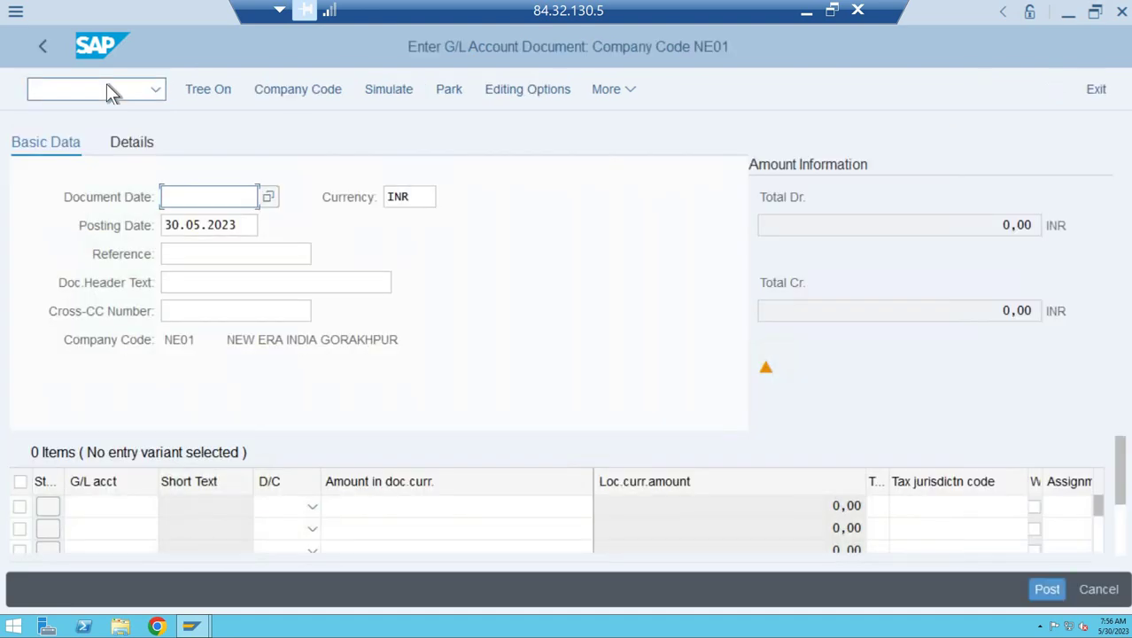
left_click(187, 197)
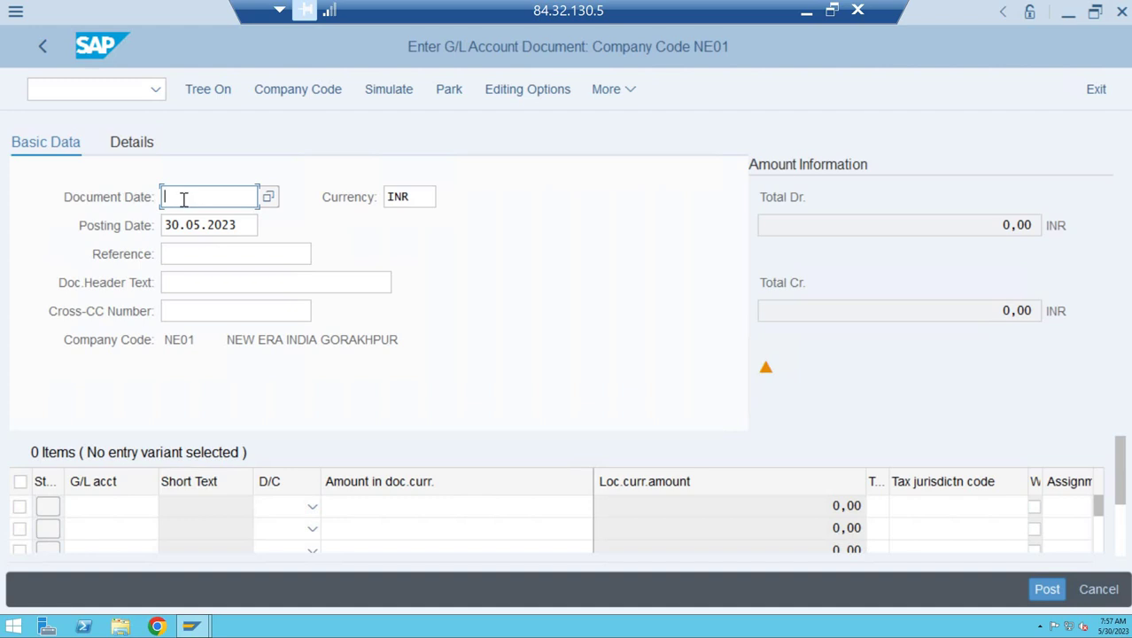
type("30.05.")
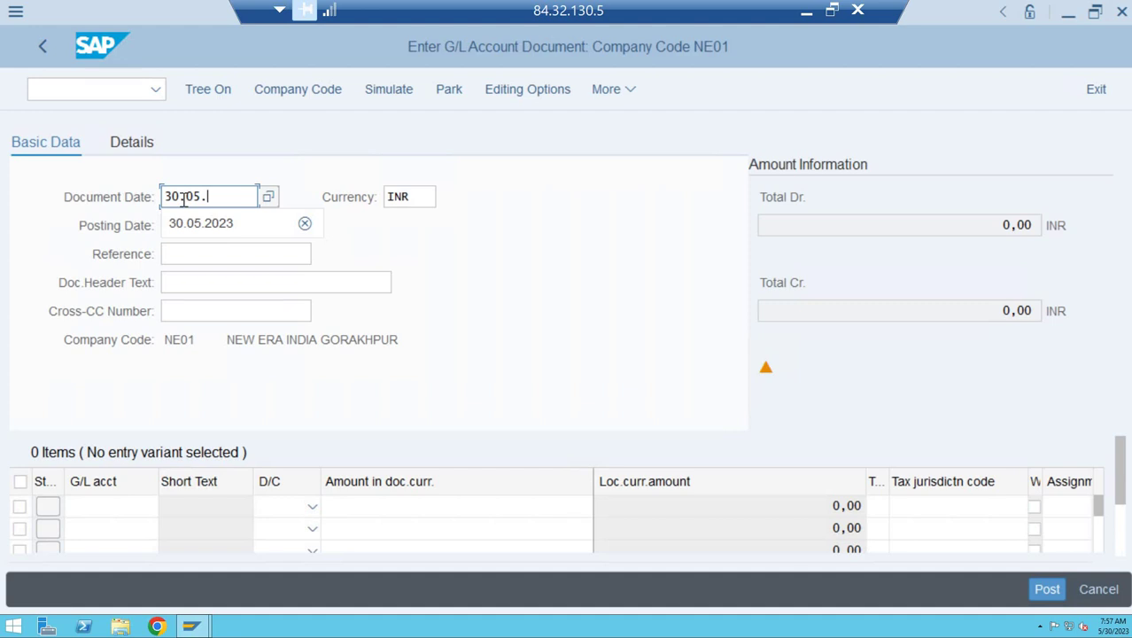
type("2023")
key("Tab")
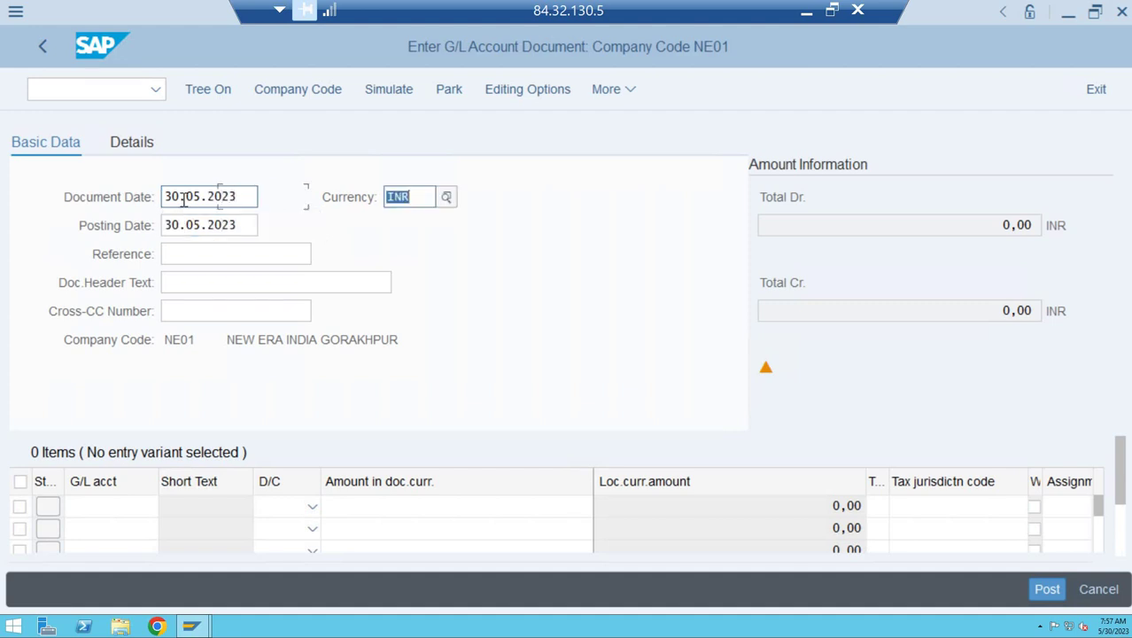
Enter "Capital receive" as the document header text, keeping INR as the currency and leaving the reference empty
key("Tab")
key("Tab")
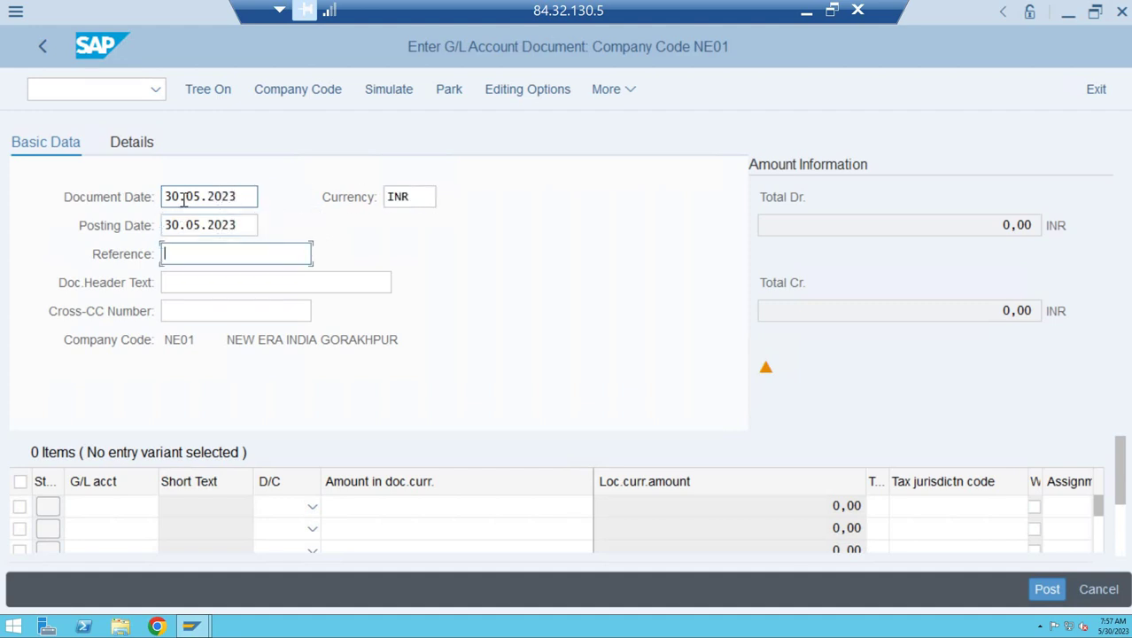
key("Tab")
type("Ca")
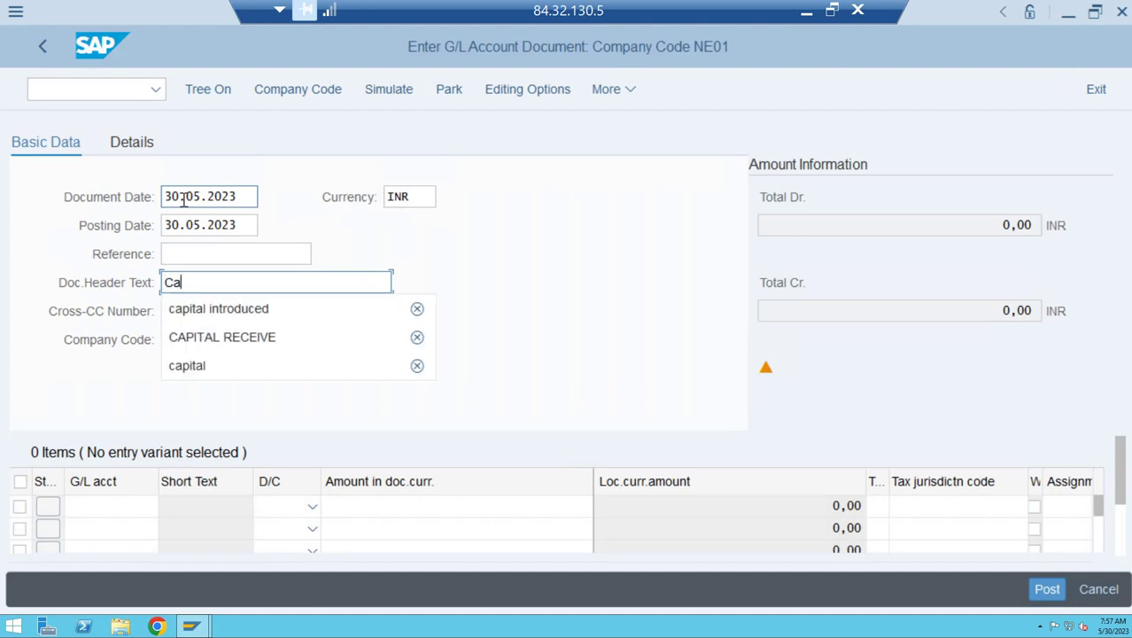
type("pital receive")
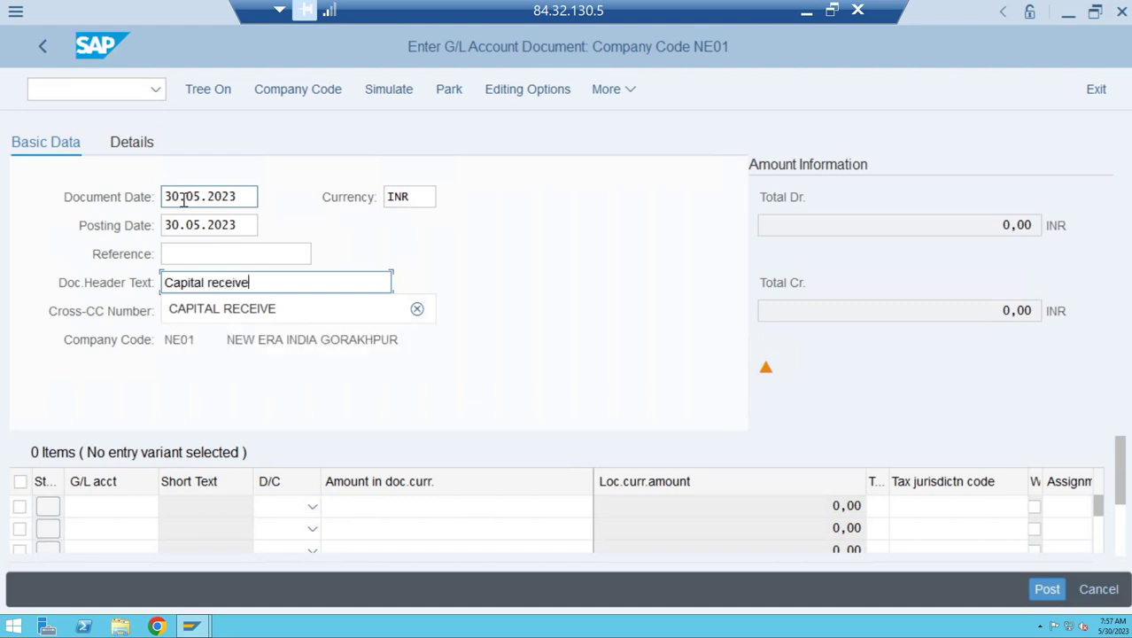
key("Tab")
key("Tab")
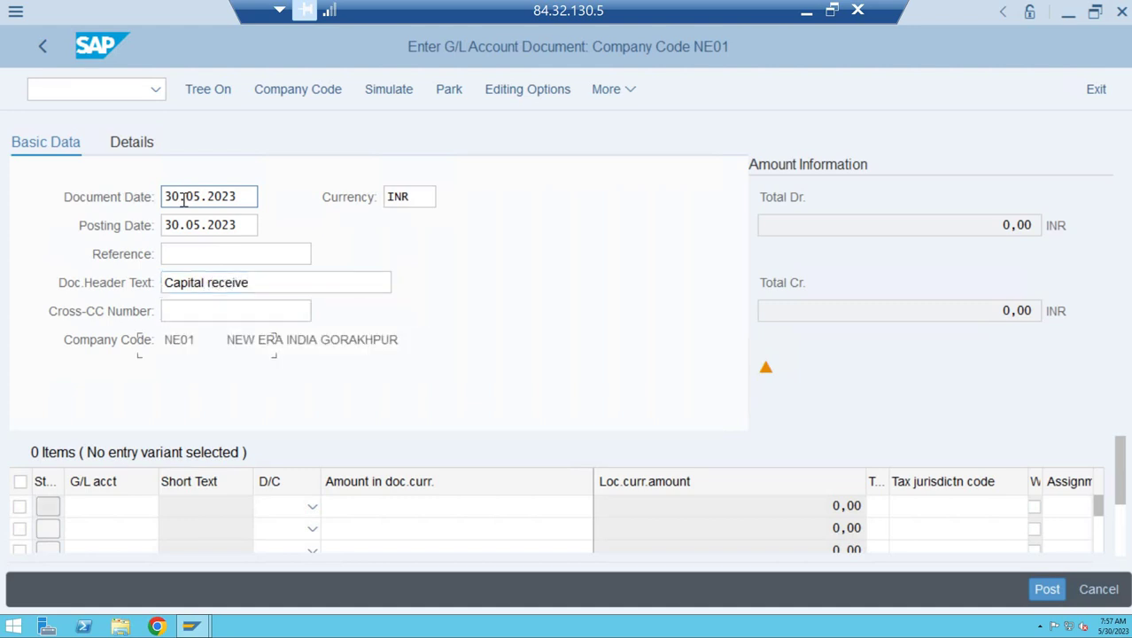
Look up the G/L account for the first line item and choose State Bank Of India
key("Tab")
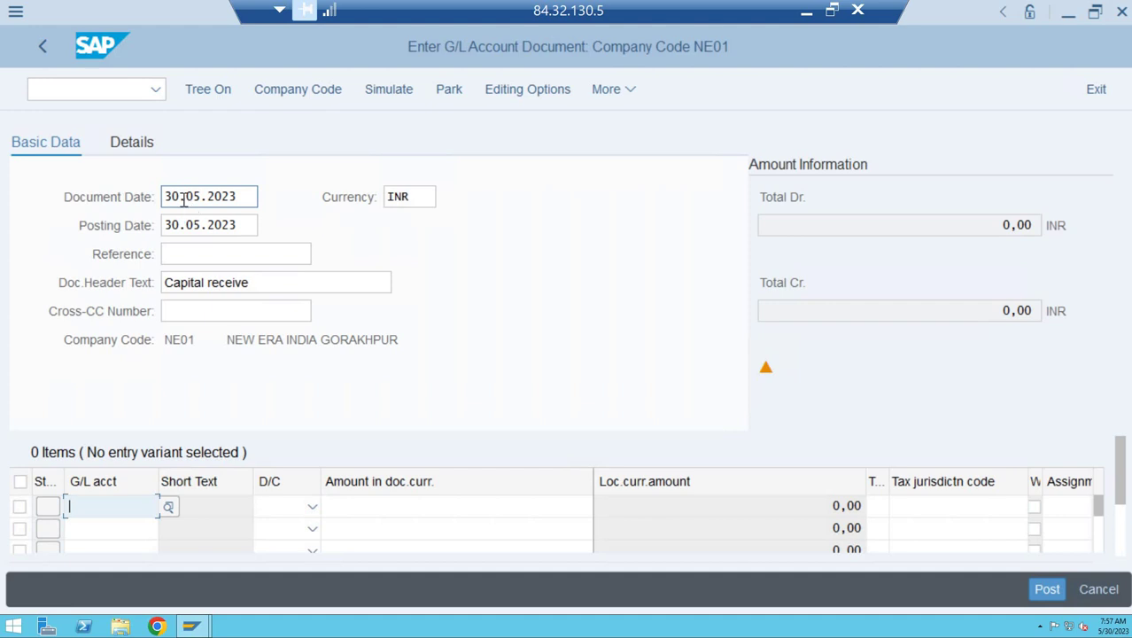
key("F4")
type("DEEP")
key("Return")
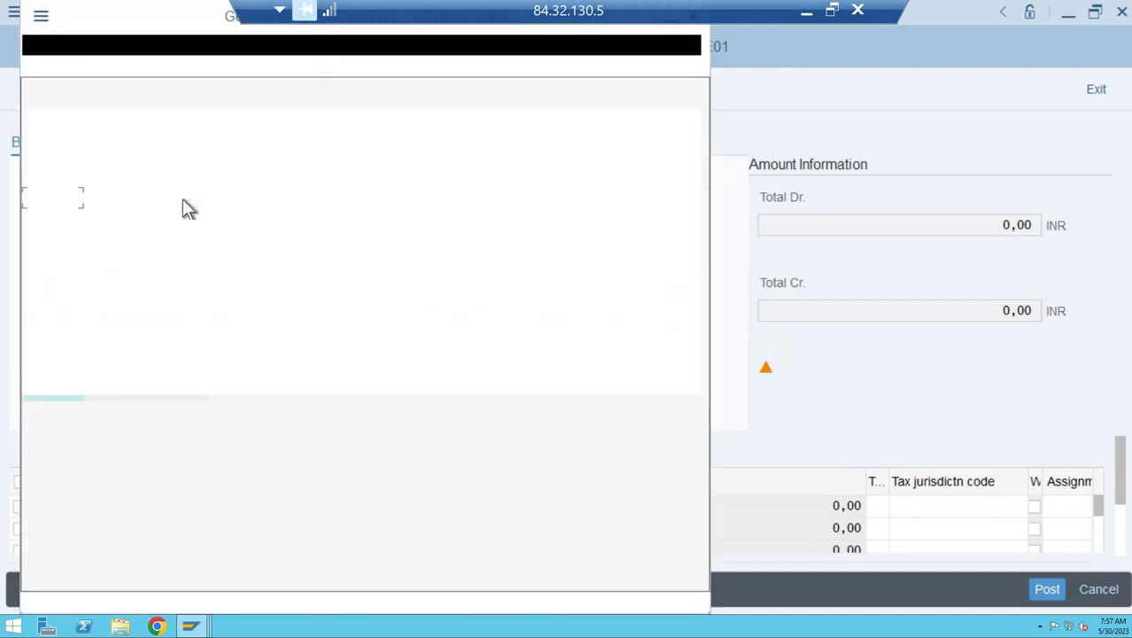
key("Down")
key("Down")
key("Down")
key("Down")
key("Down")
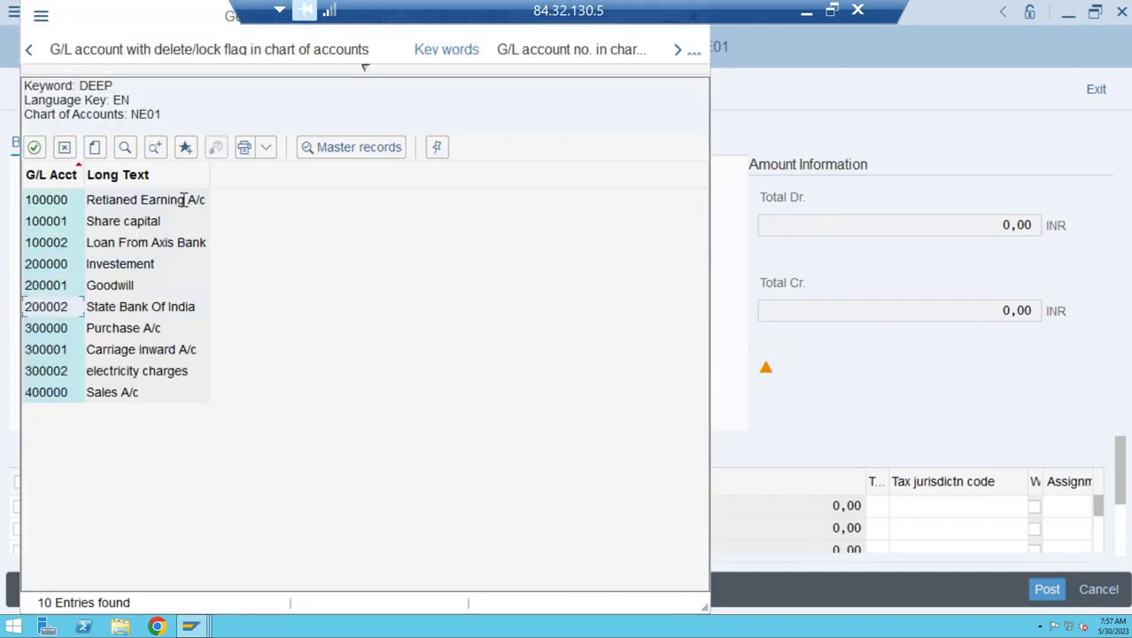
key("Return")
Make the State Bank Of India line a debit with an amount of 100000 in document currency
key("Tab")
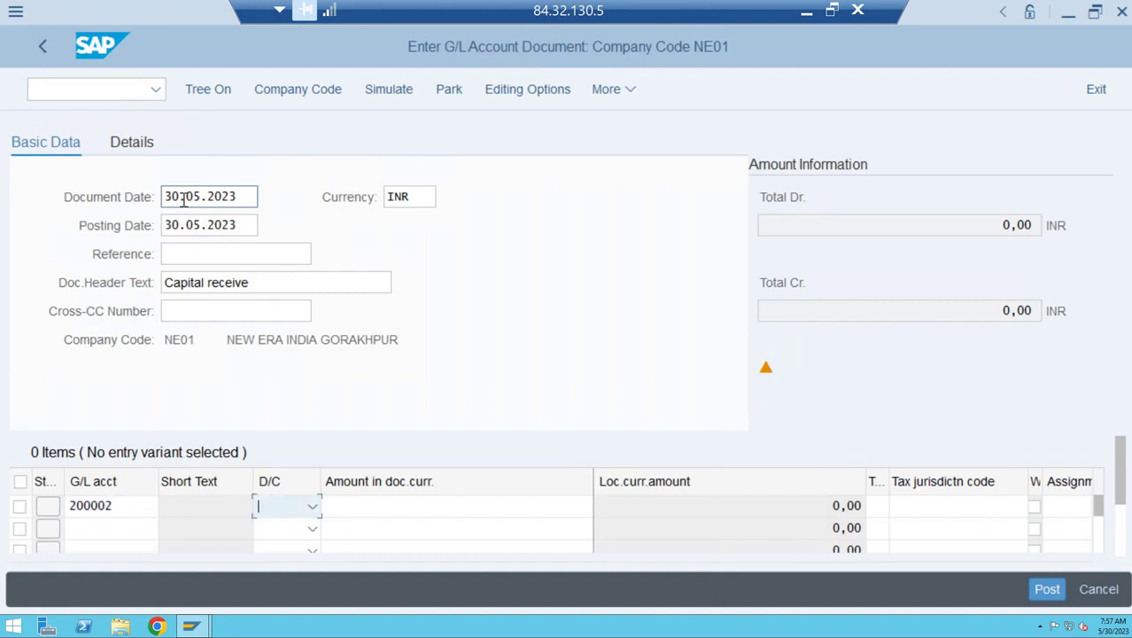
key("Down")
key("Tab")
type("1")
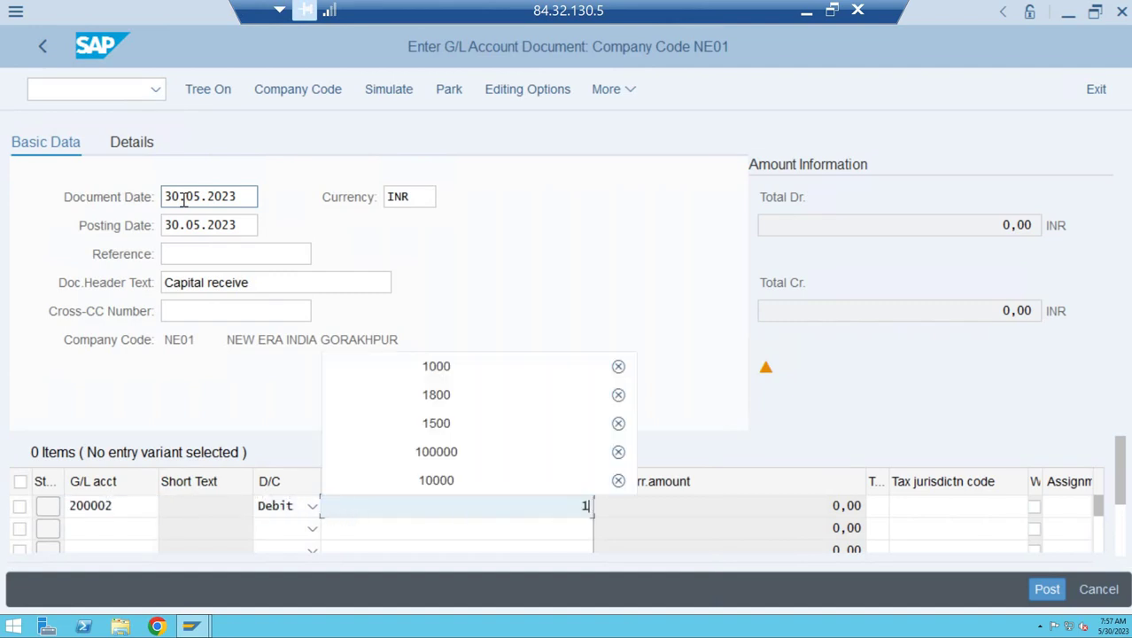
type("00000")
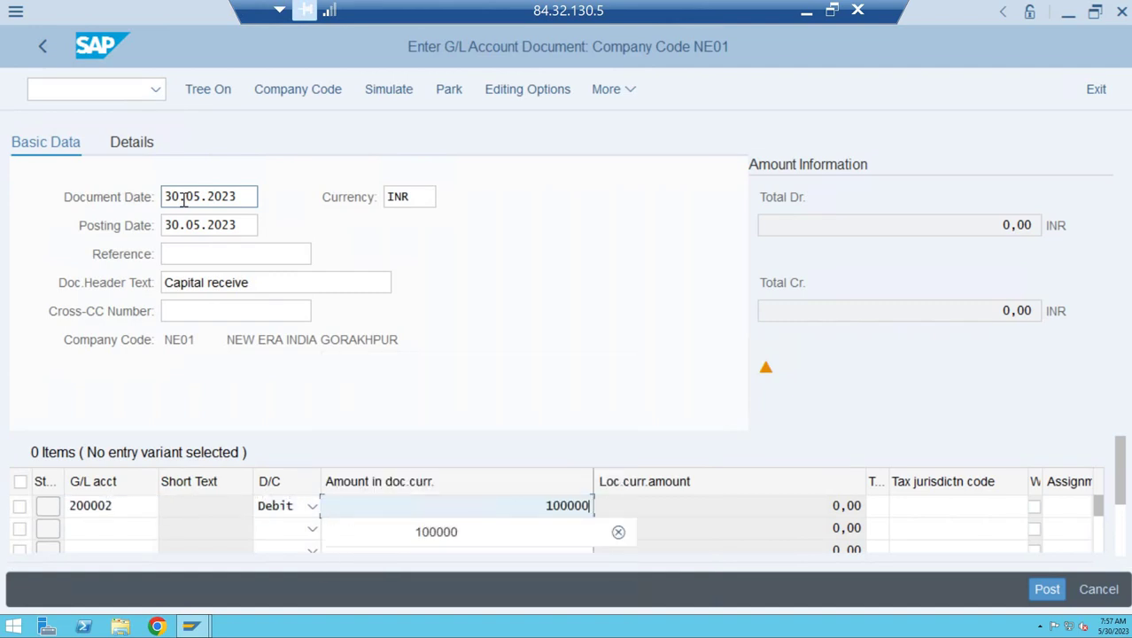
Enter "Being further capital introduced" as the item text of the State Bank Of India debit line
key("Tab")
key("Tab")
key("Tab")
key("Tab")
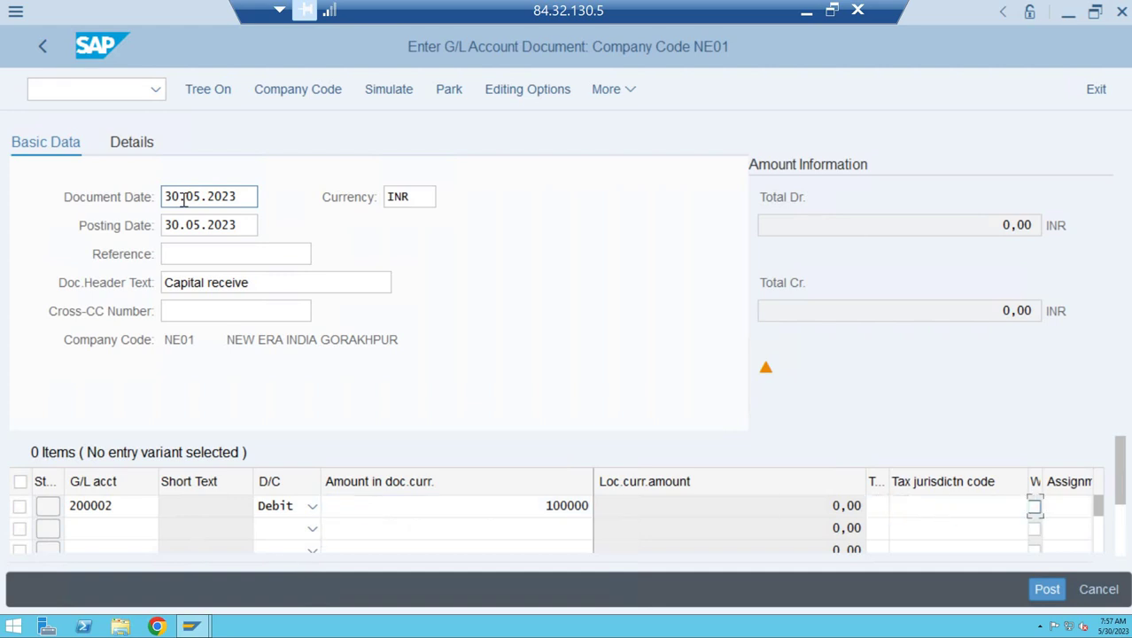
key("Tab")
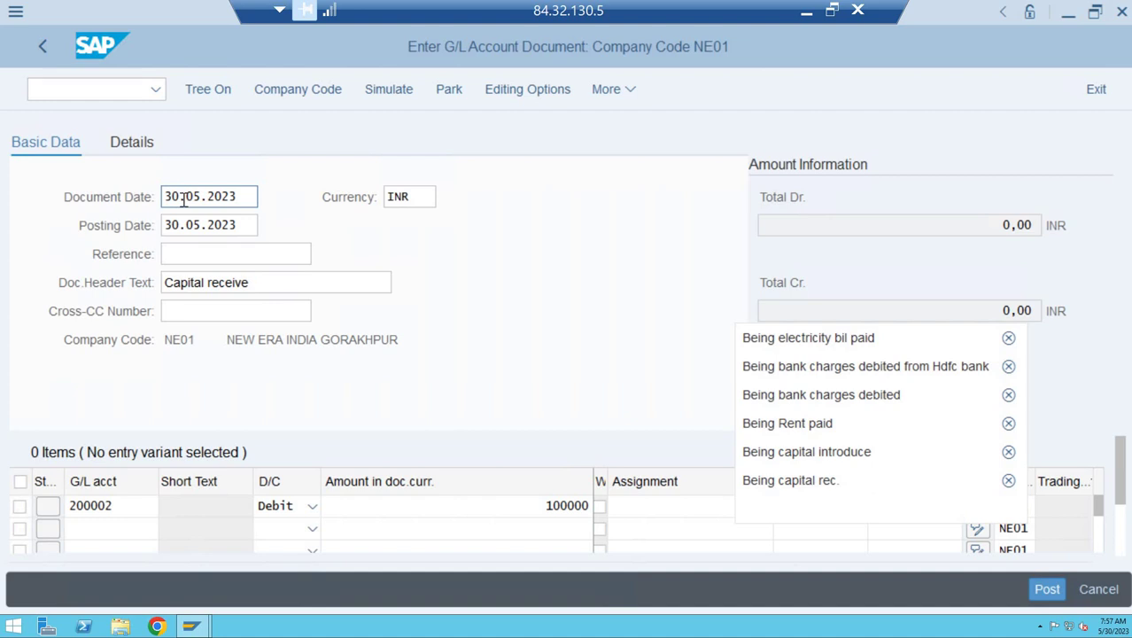
type("fu")
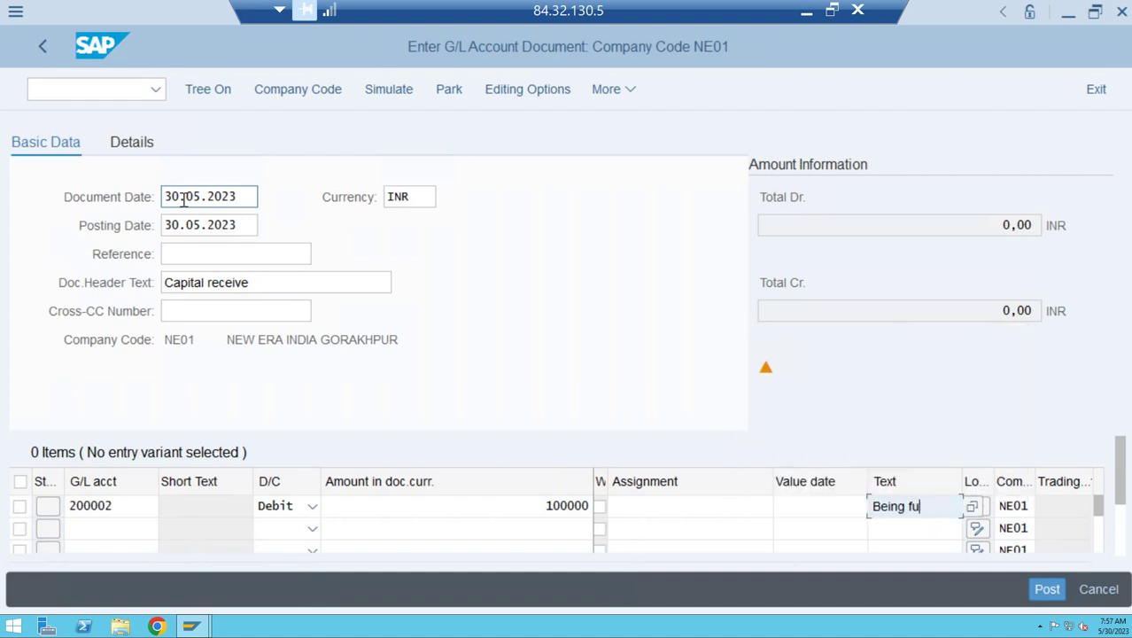
type("rther capita")
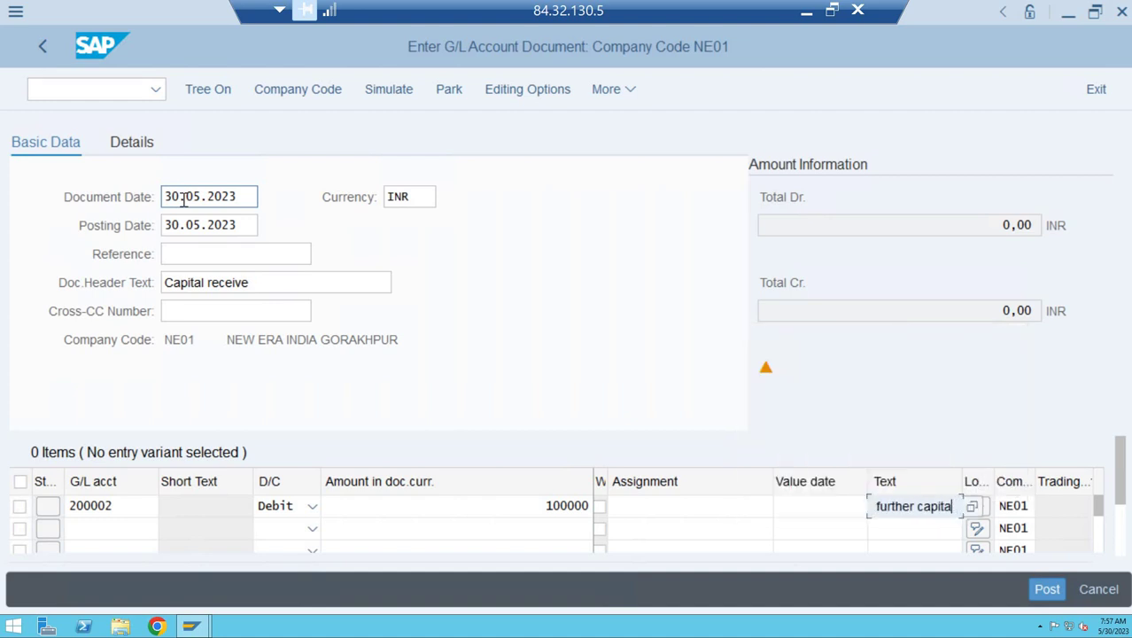
type("l intr")
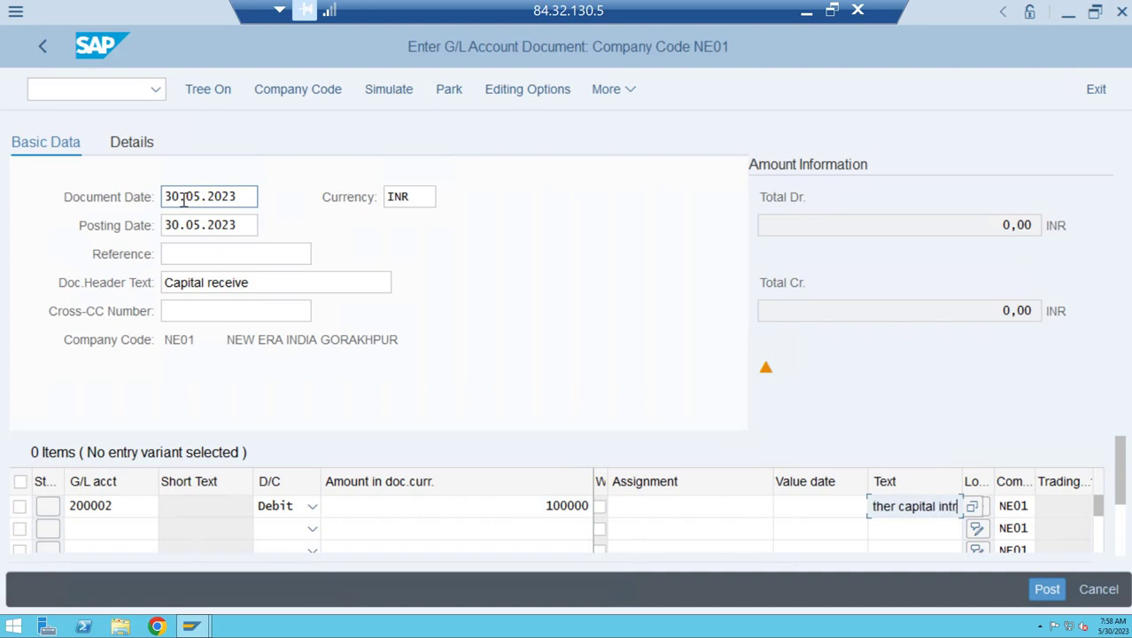
type("oduced")
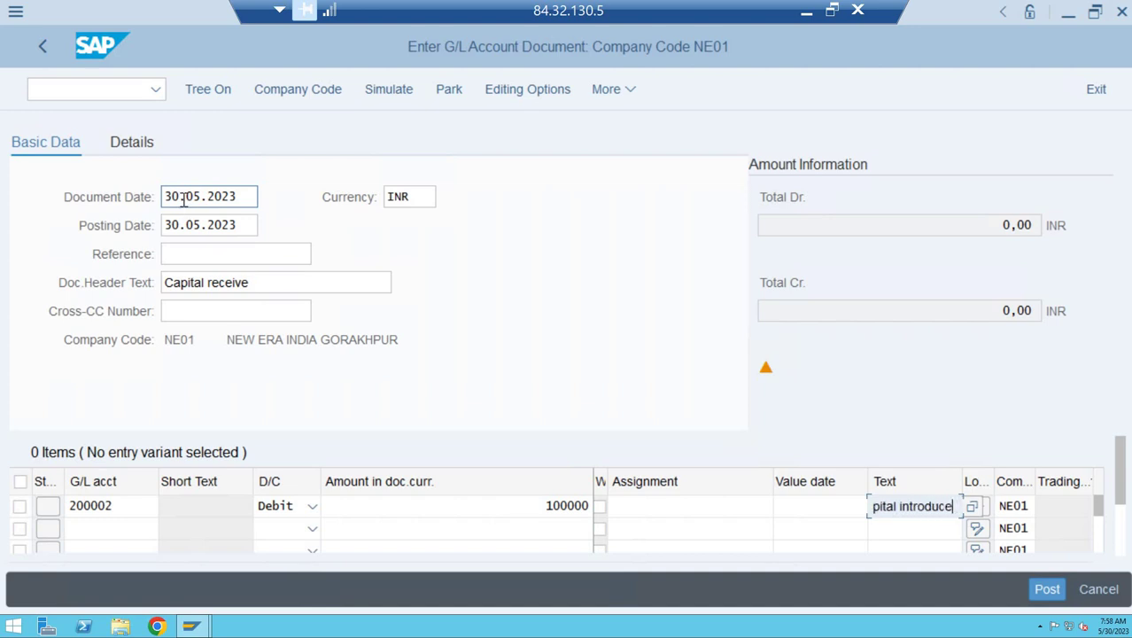
left_click(183, 200)
Look up the G/L account for the second line item and choose Share capital
left_click(120, 529)
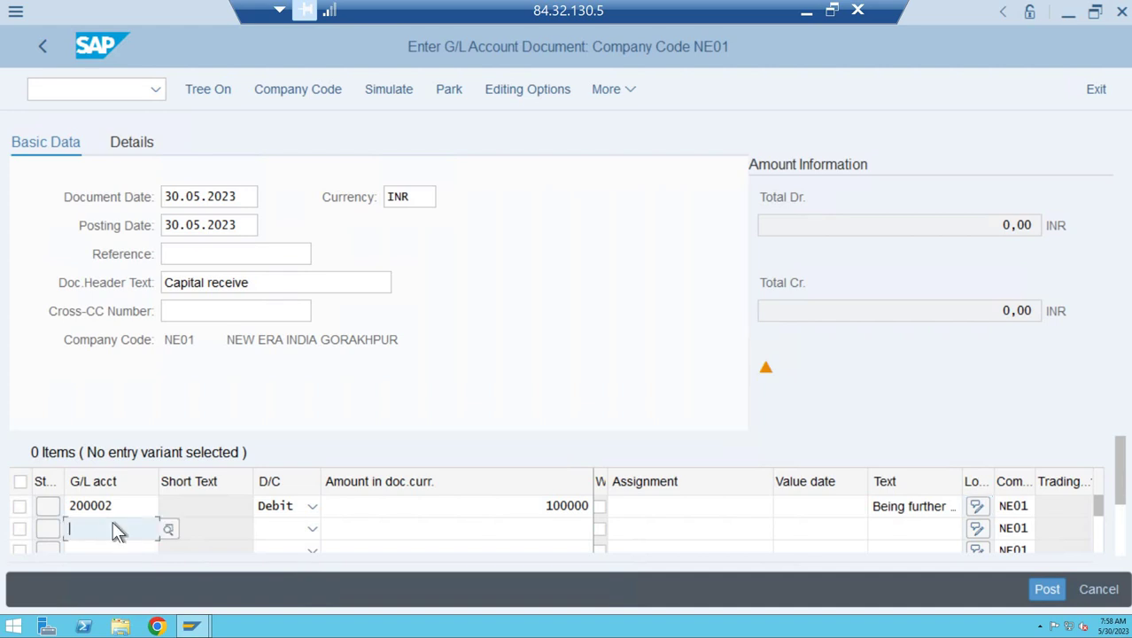
key("F4")
type("DEEP")
key("Return")
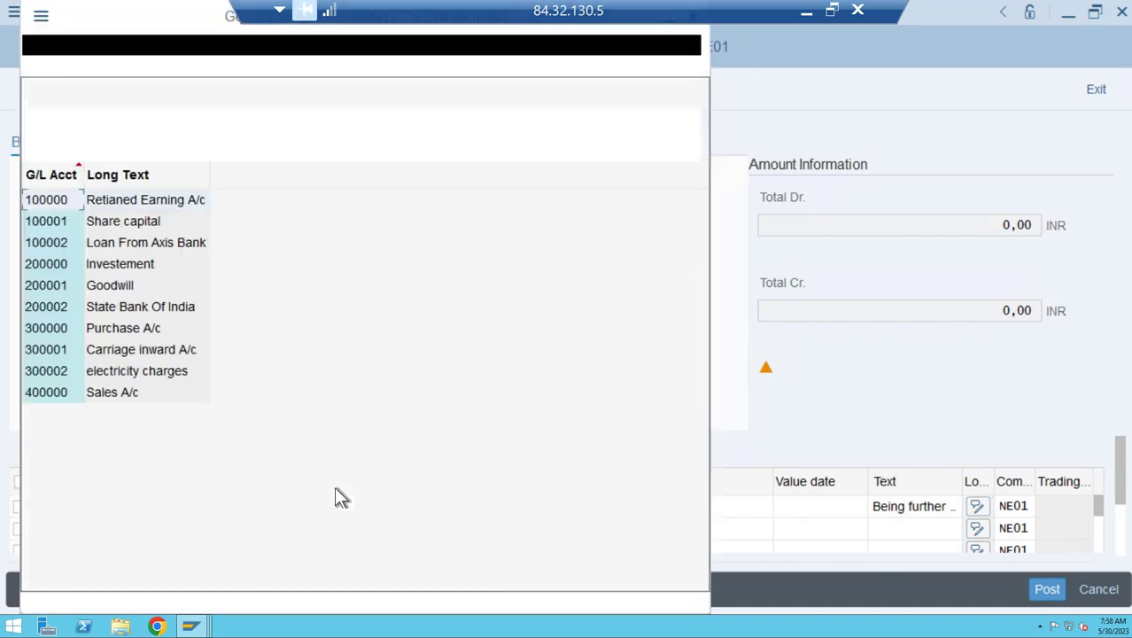
key("Down")
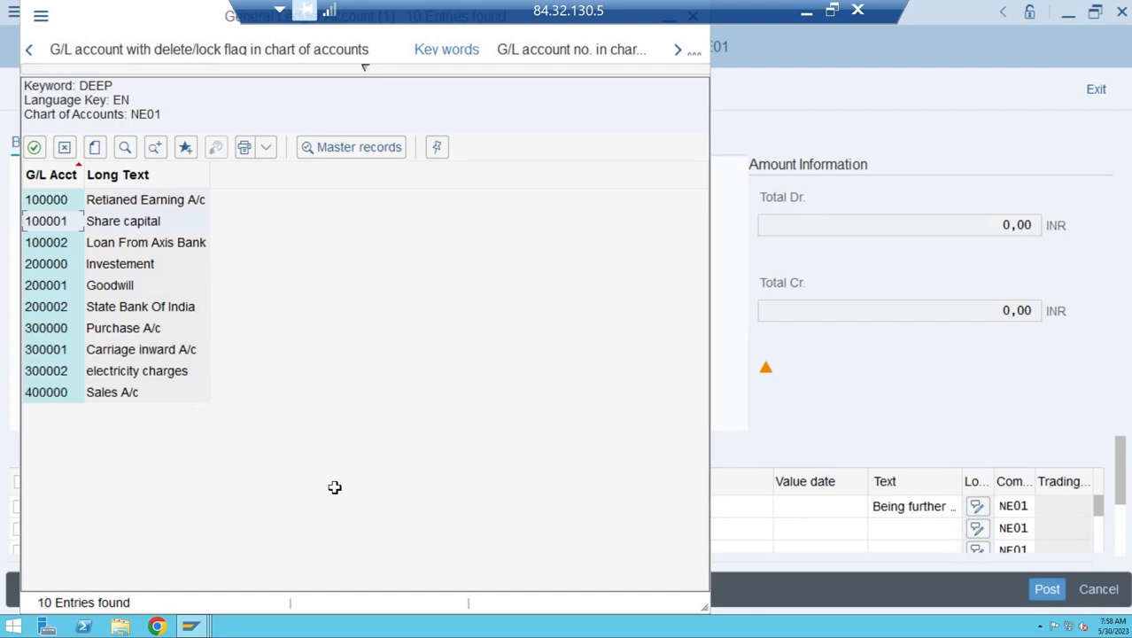
key("Return")
Make the Share capital line a credit with an amount of 100000 in document currency
key("Tab")
key("c")
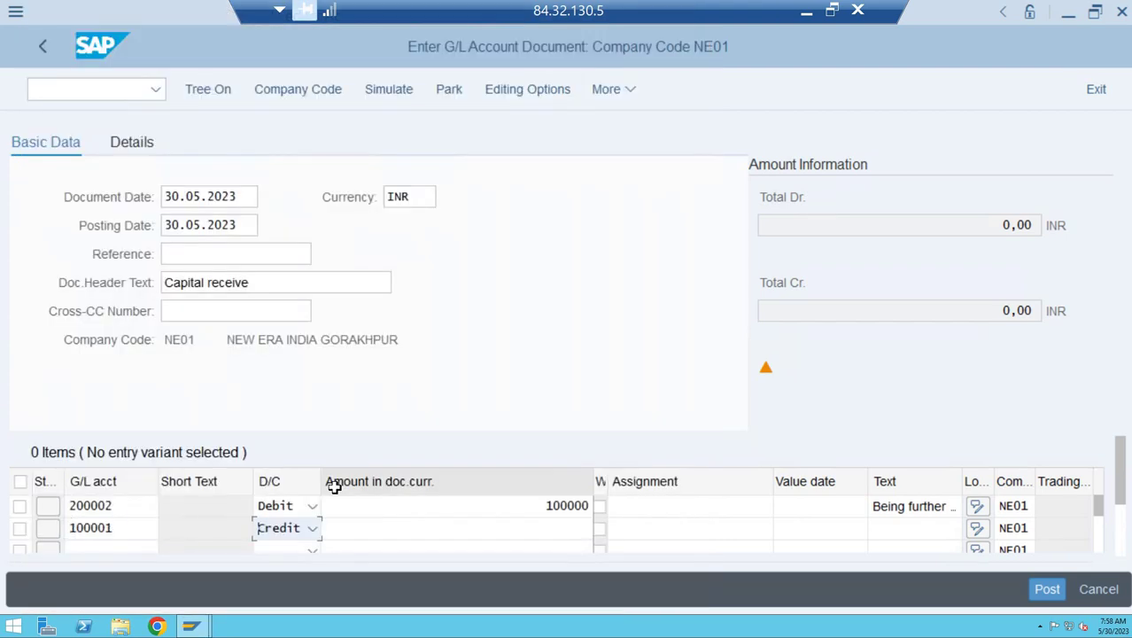
key("Tab")
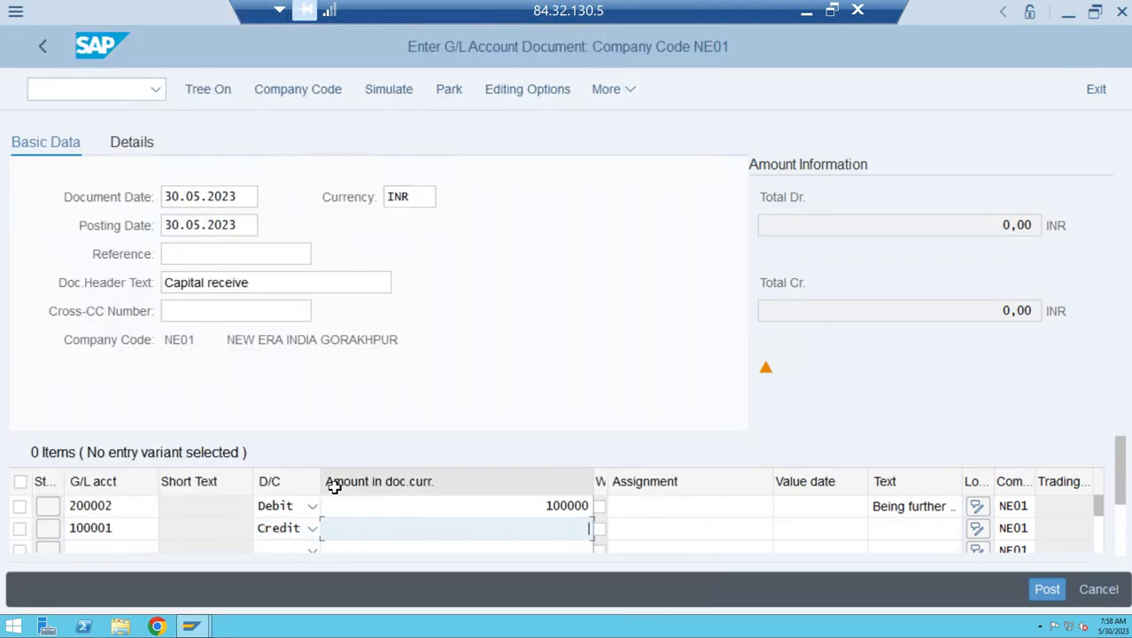
type("2")
key("BackSpace")
type("100000")
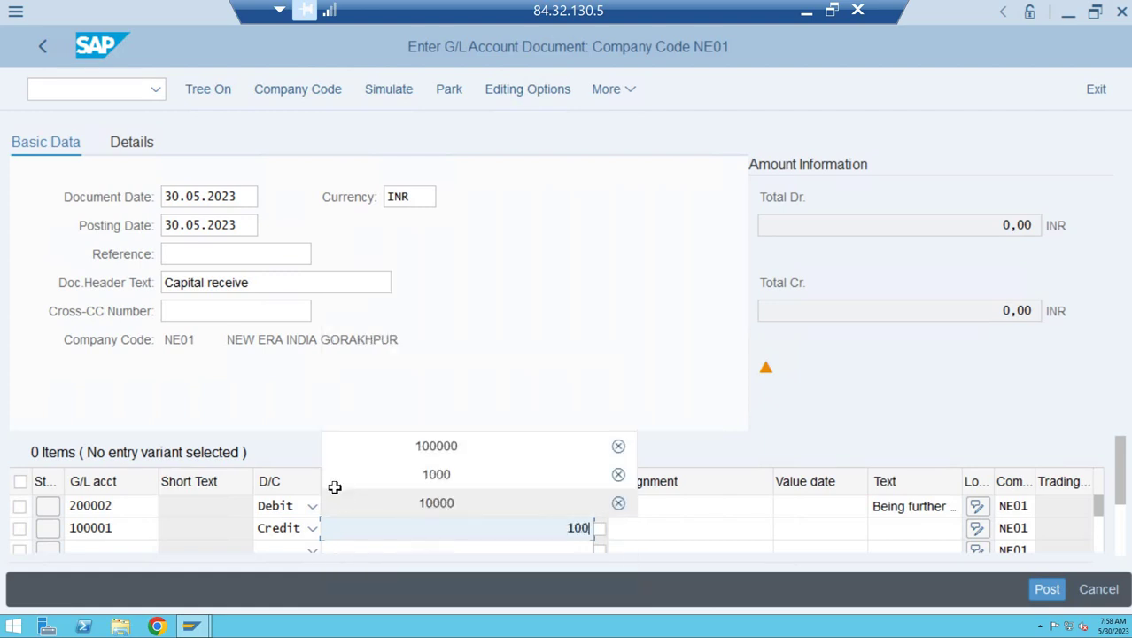
Enter "+" as the Share capital line's item text to copy the text above, and have the entries checked
key("Tab")
key("Tab")
key("Tab")
key("Tab")
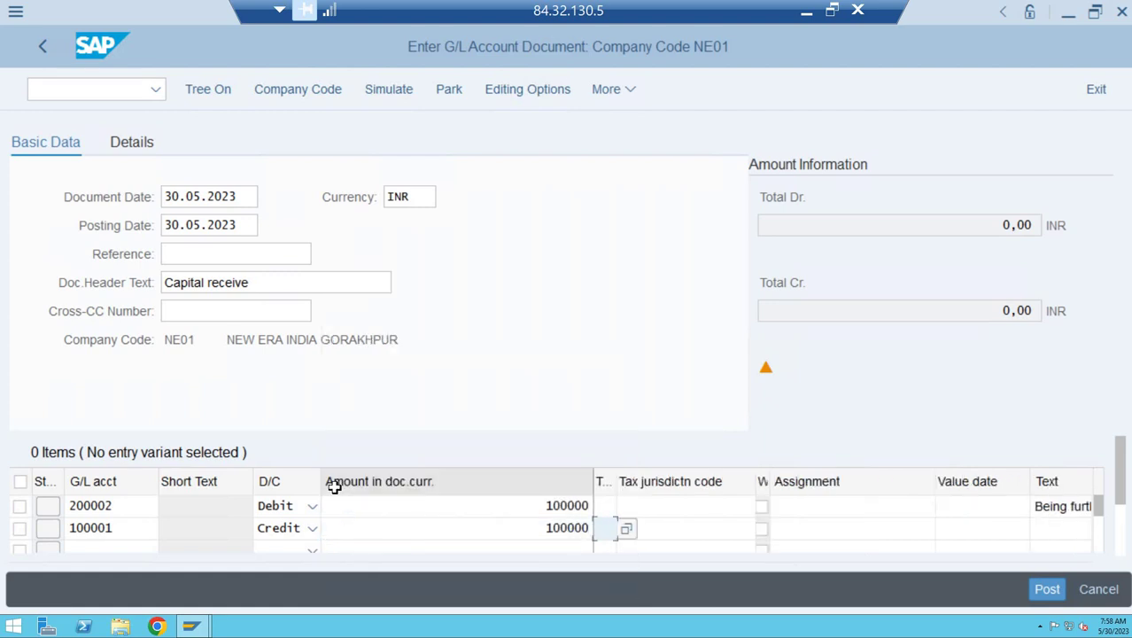
key("Tab")
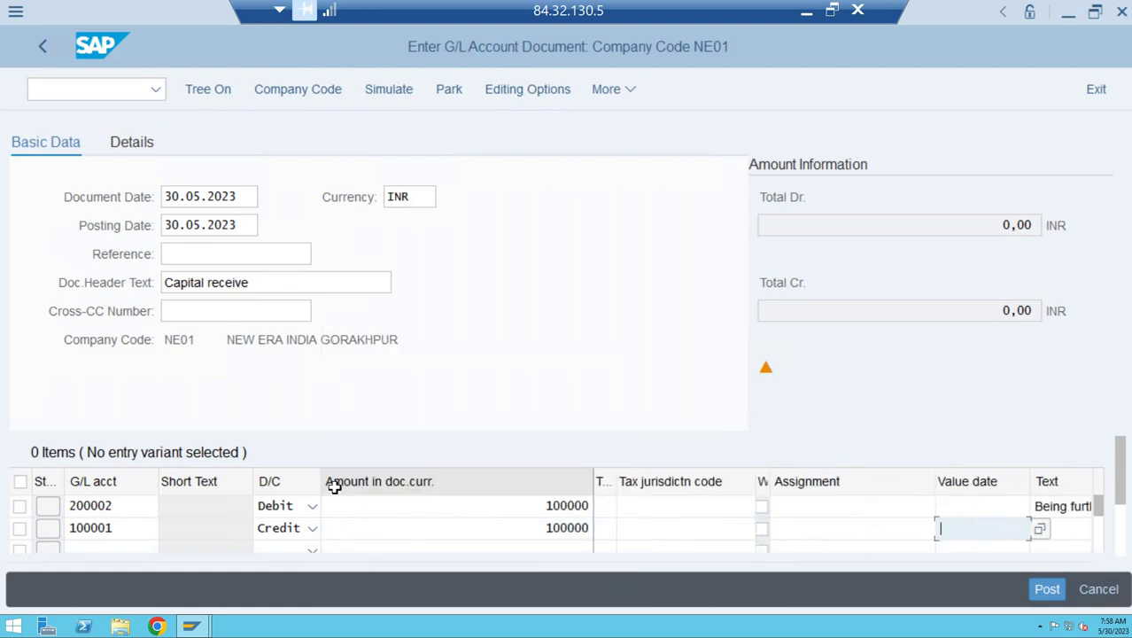
key("Tab")
type("+")
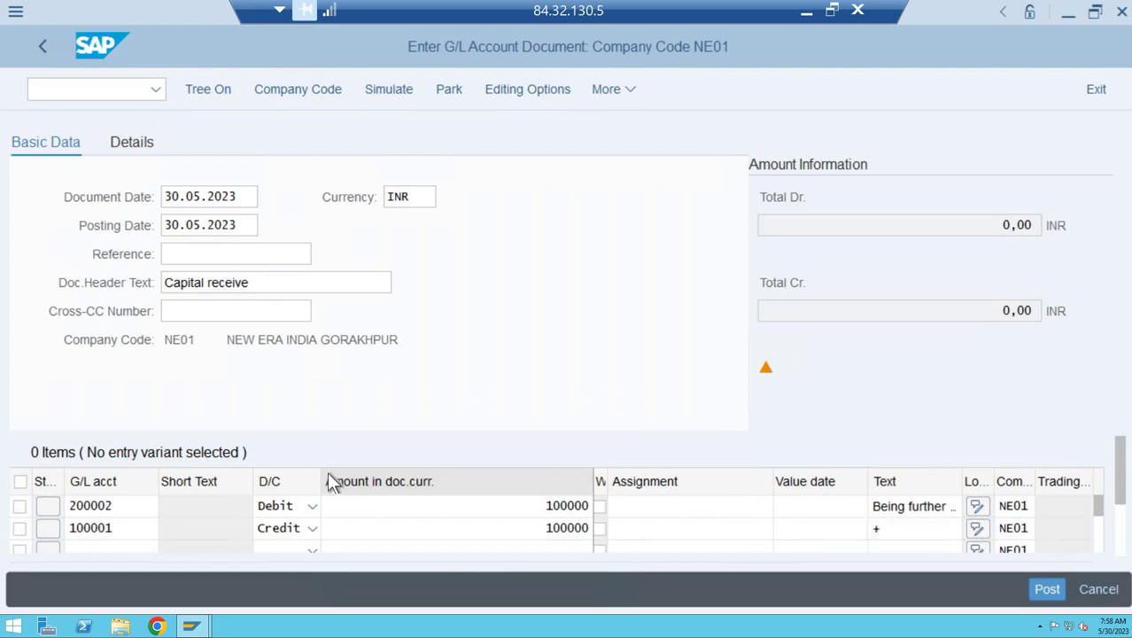
key("Return")
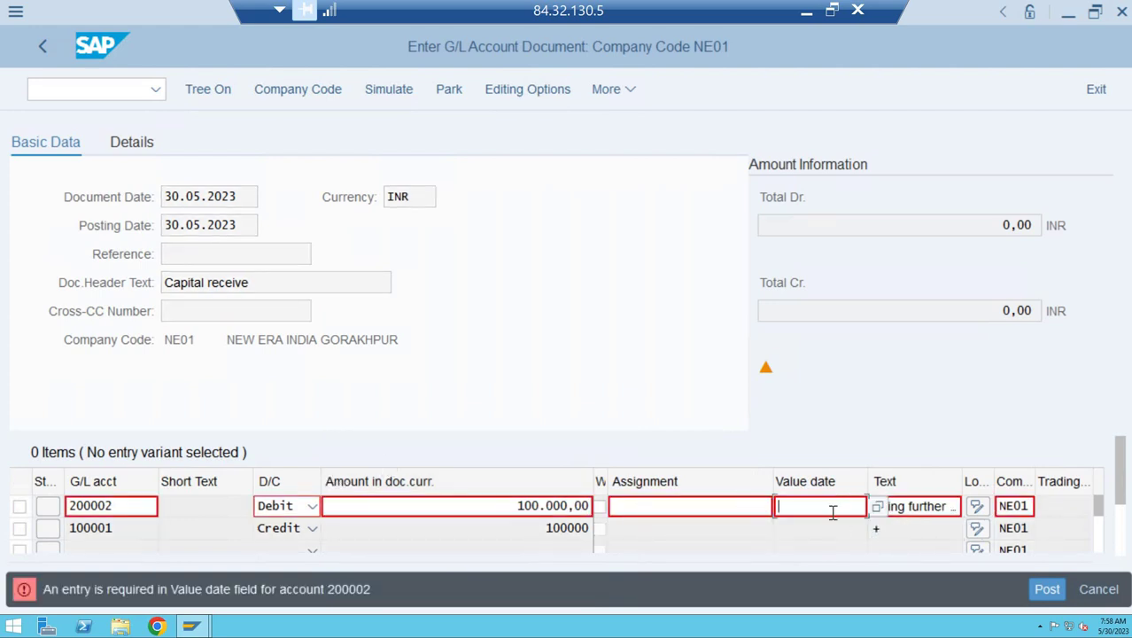
Set the value date of the State Bank Of India line to 30.05.2023 and park the document
type("3")
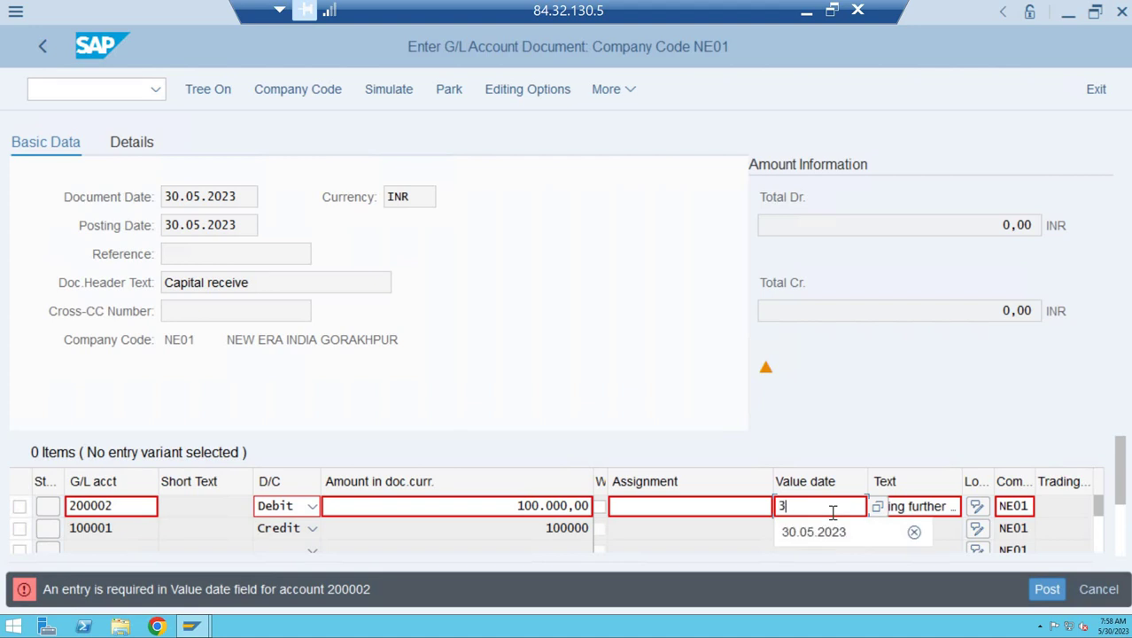
type("0.05.202")
type("3")
key("Return")
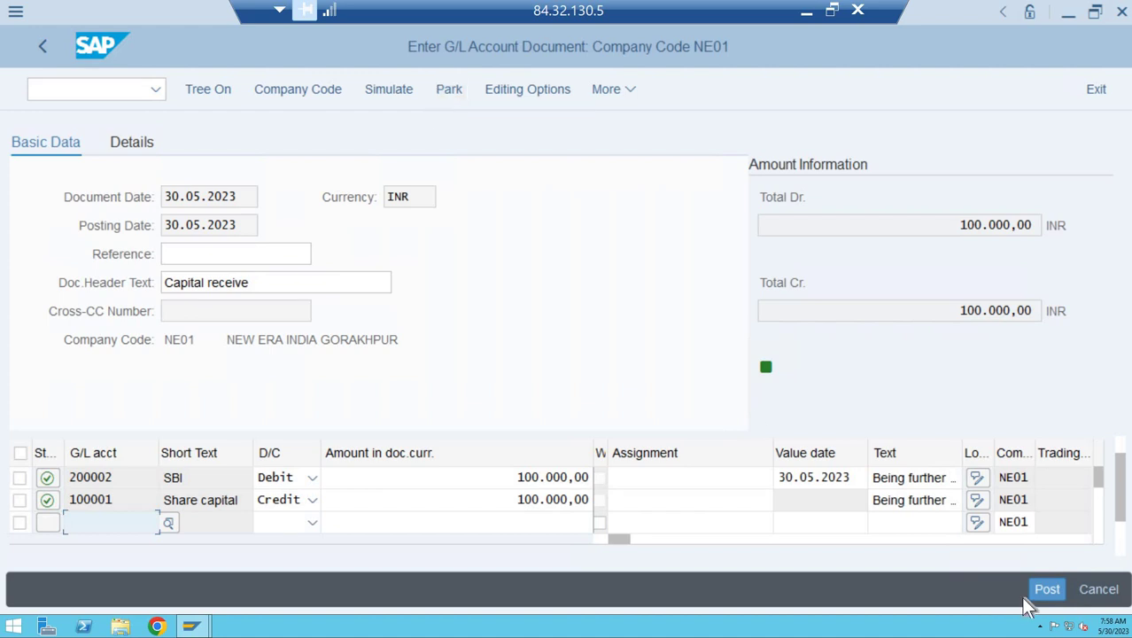
left_click(449, 89)
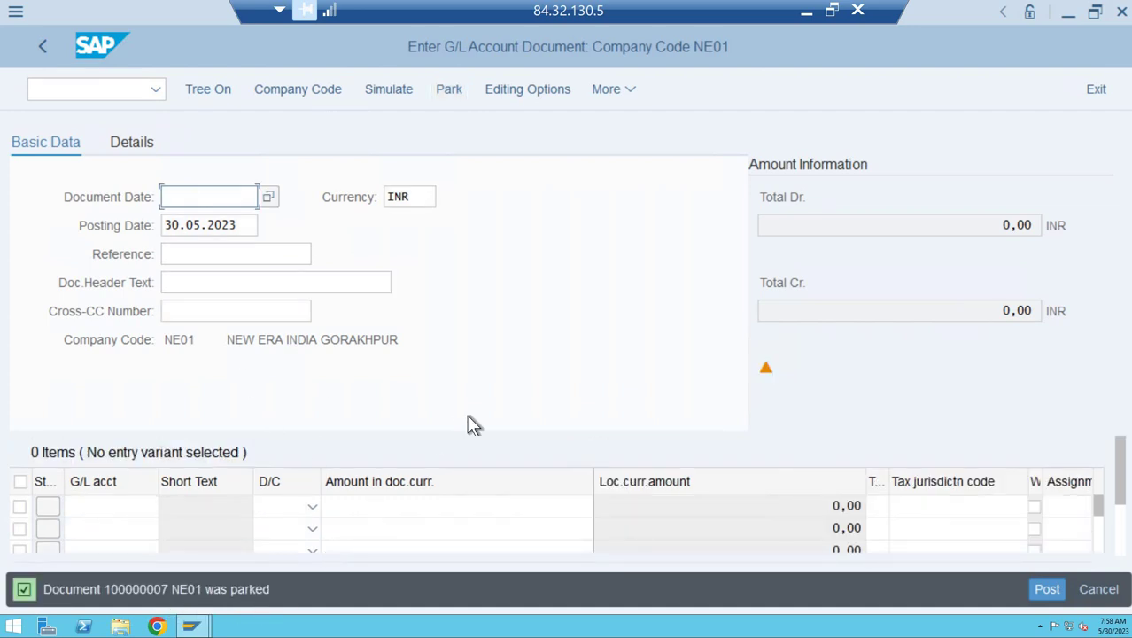
left_click(123, 91)
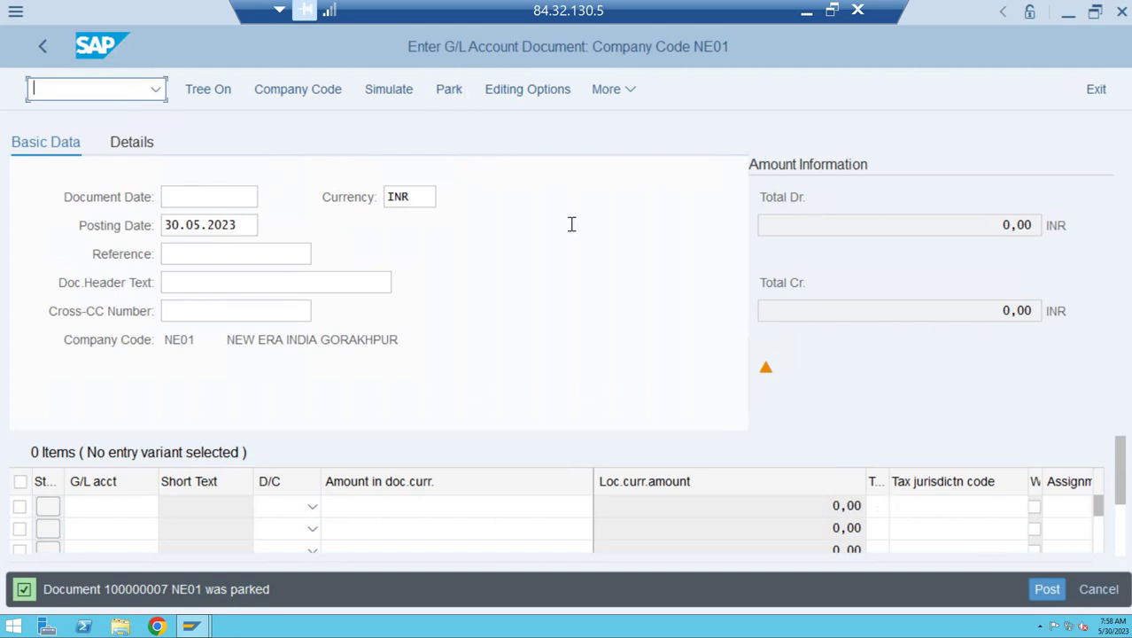
key("Return")
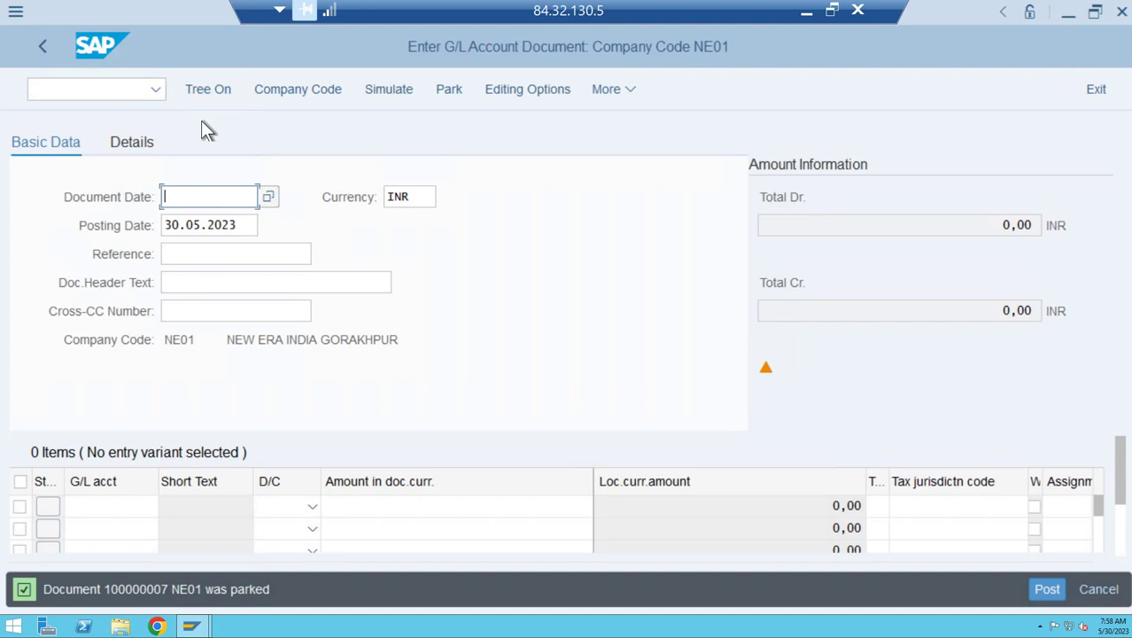
Try to open transaction FV50 directly from the G/L document entry screen
left_click(101, 92)
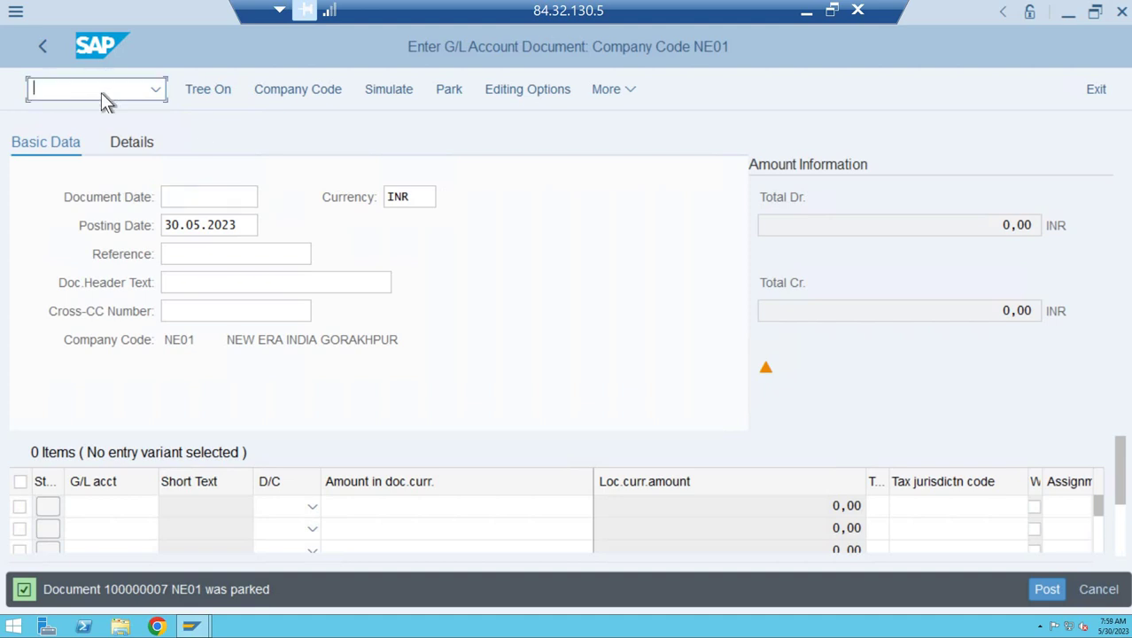
type("fv50")
key("Return")
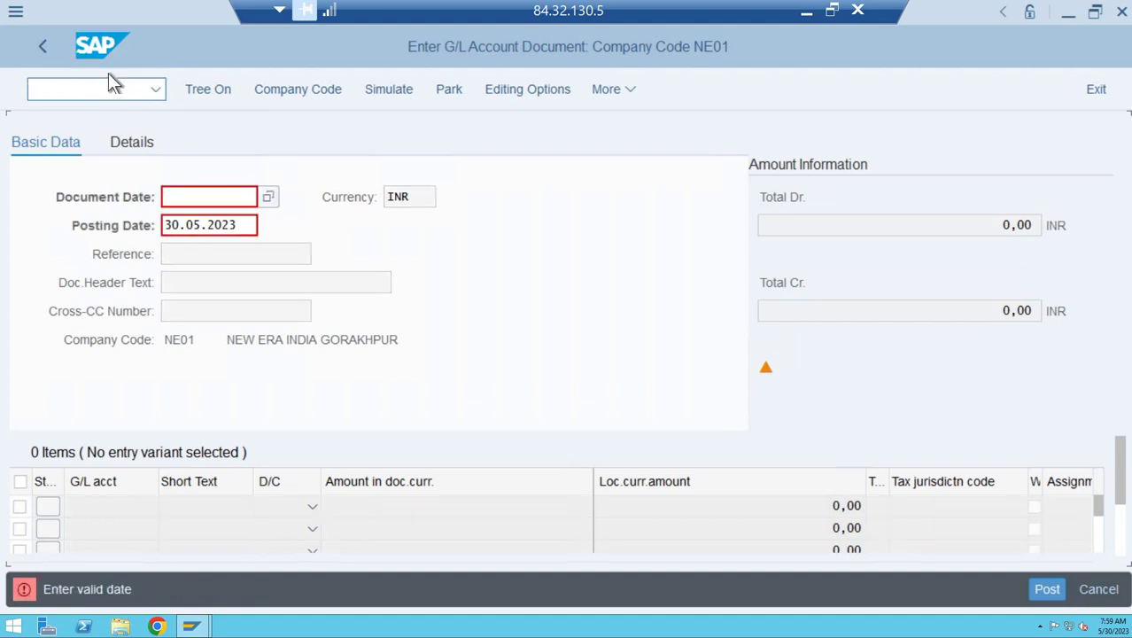
Leave the G/L document entry screen with /n and open transaction FV50 for parking a G/L account document
left_click(103, 90)
type("/n")
key("Return")
type("fv5")
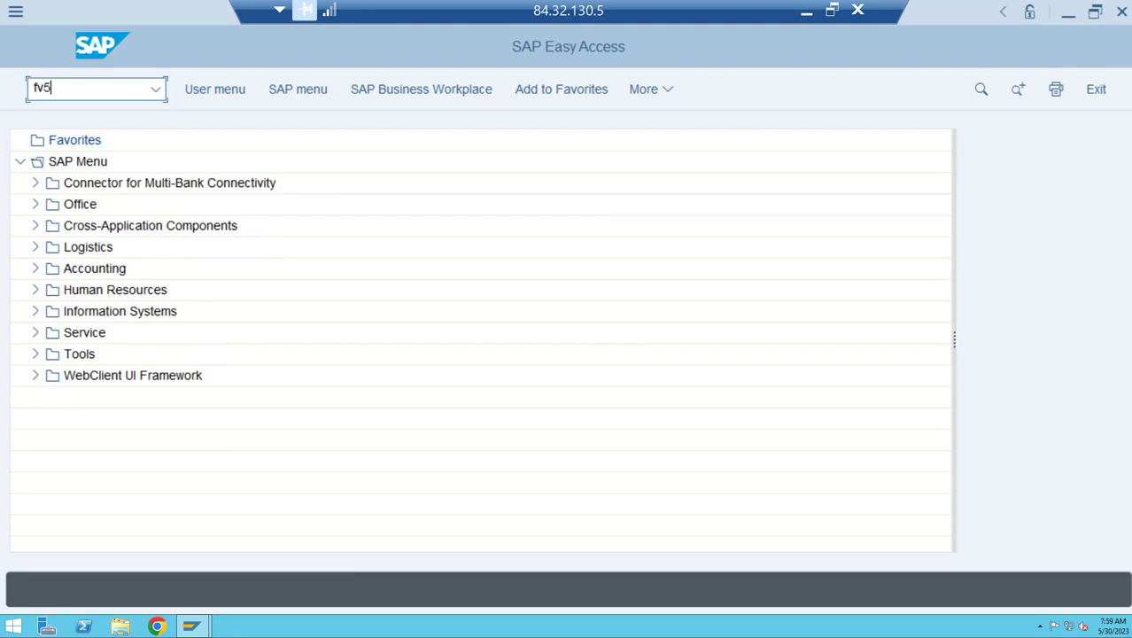
type("0")
key("Return")
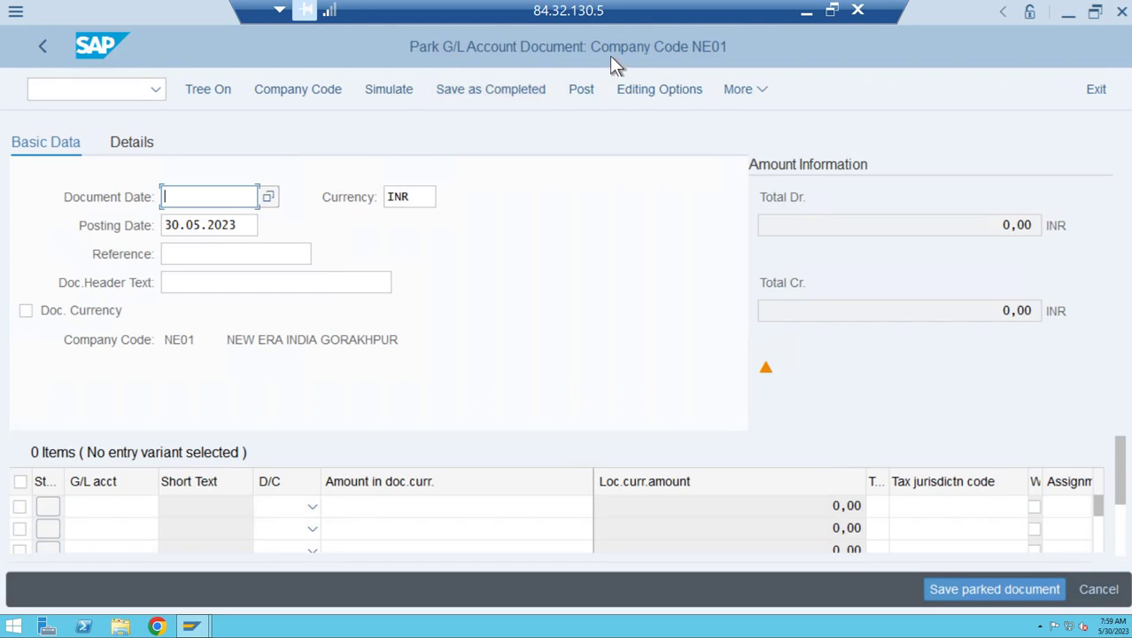
Go back and open transaction FB50 to compare its entry screen, and return to the FV50 parking screen
key("F3")
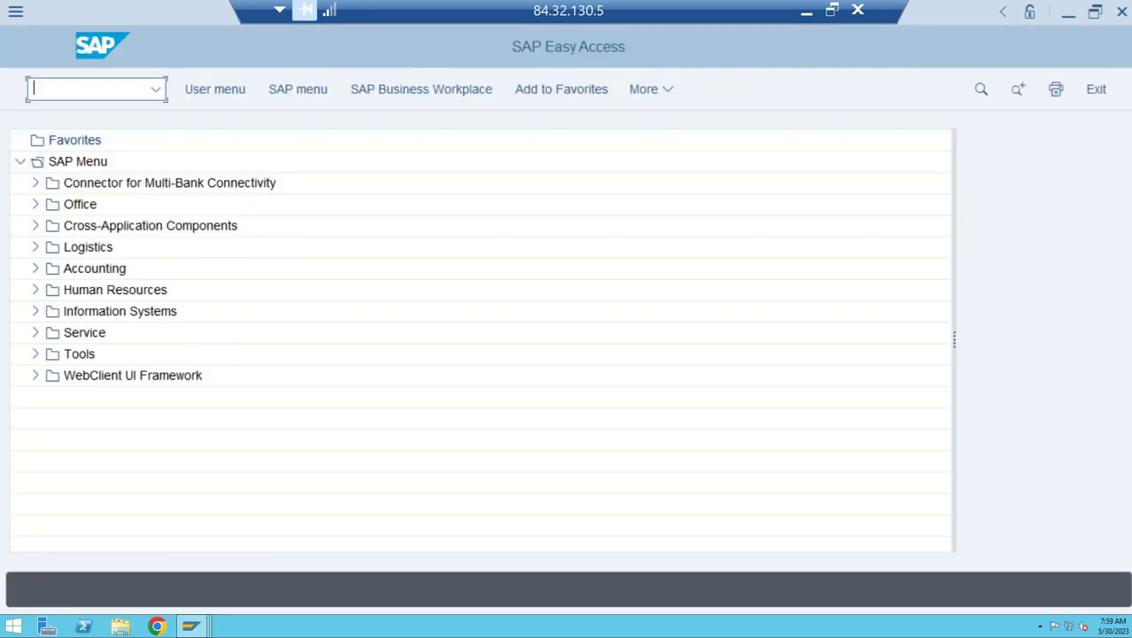
type("fb50")
key("Return")
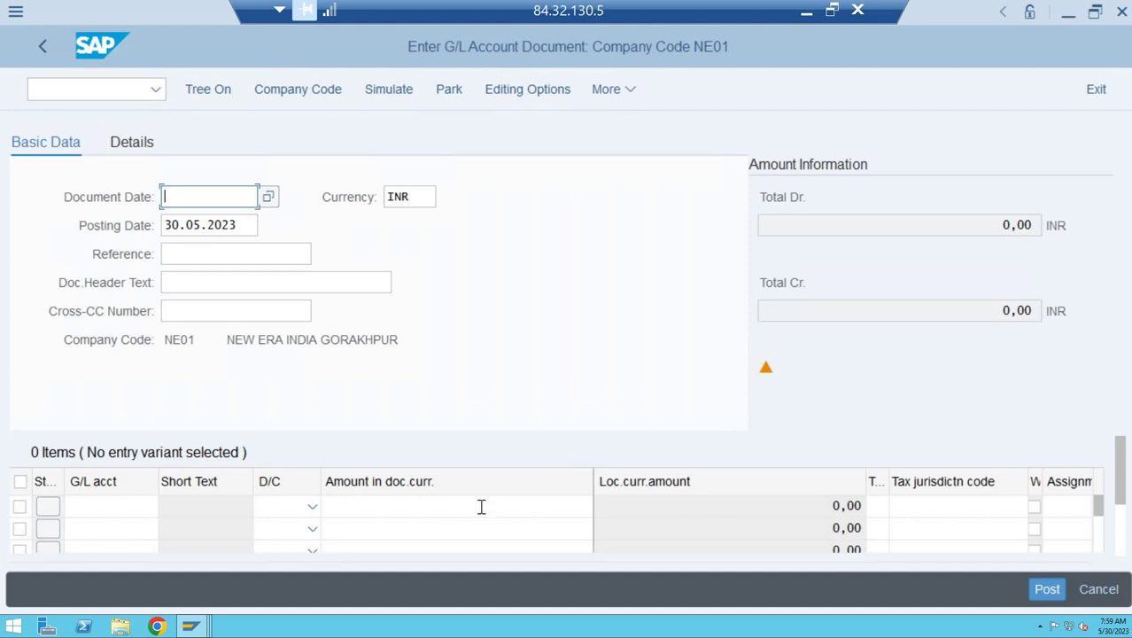
key("alt+Tab")
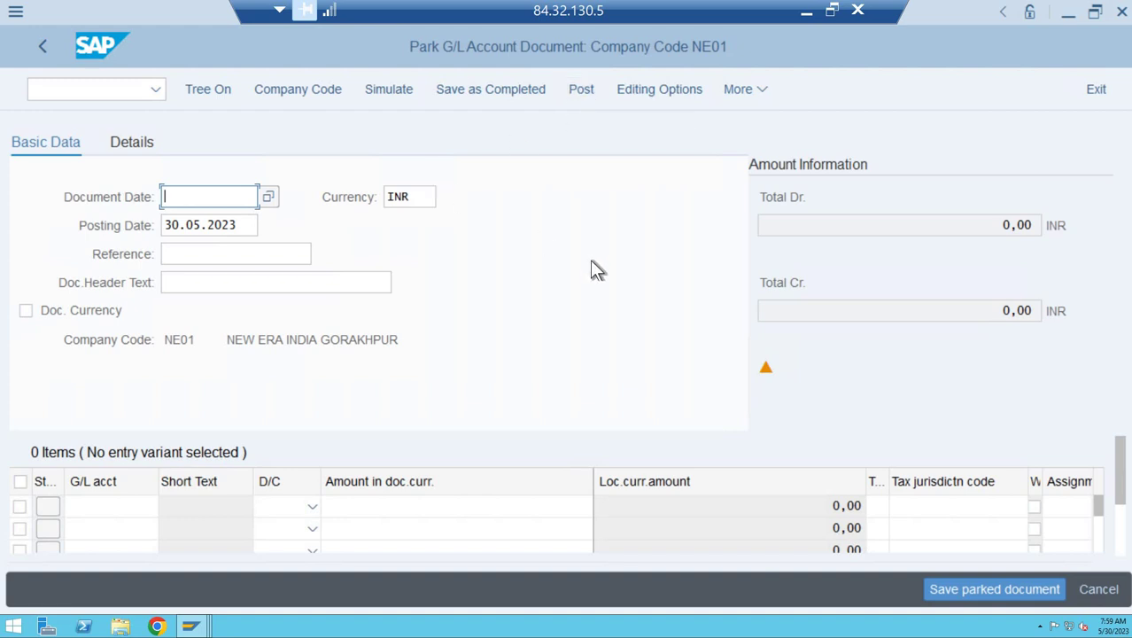
Set the document date of the parked G/L document to 30.05.2023
type("30.")
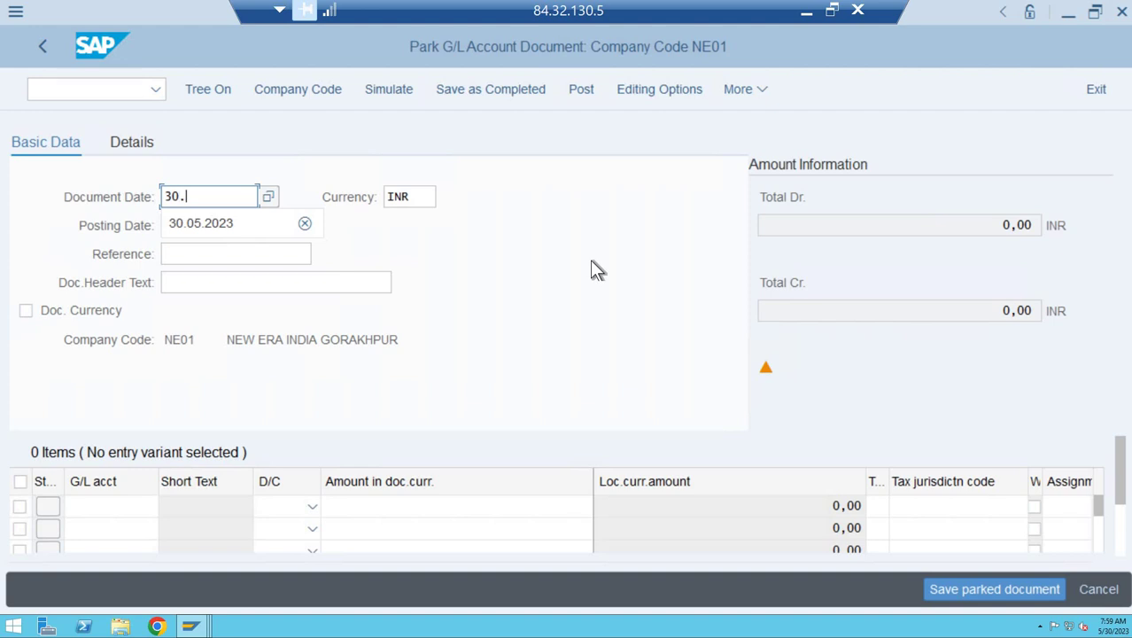
type("05/")
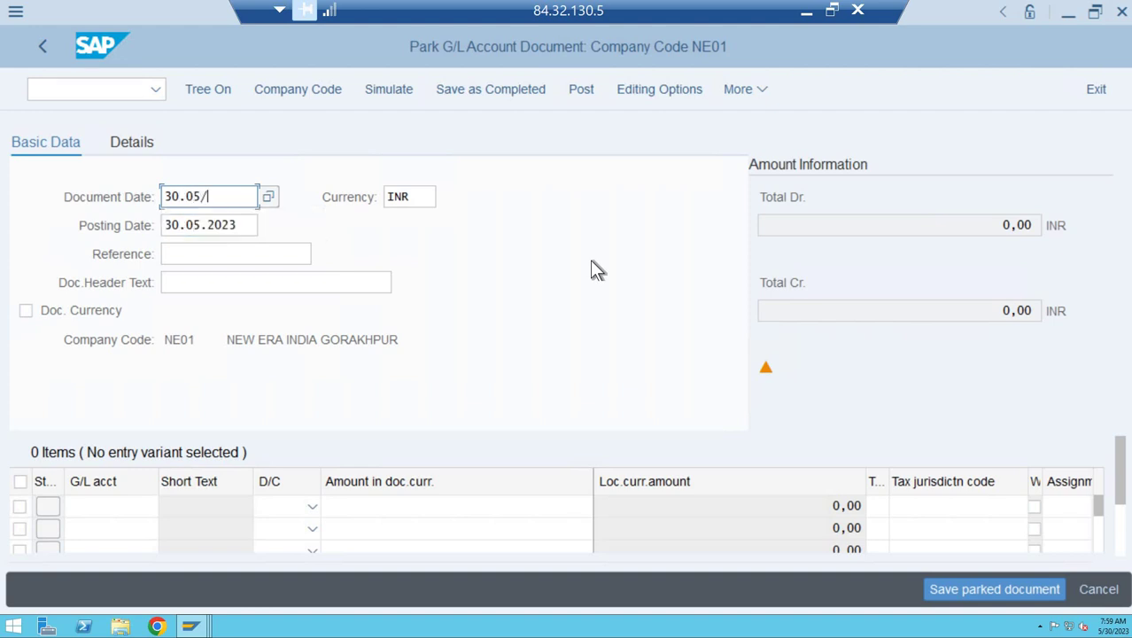
key("BackSpace")
type(".2023")
key("Tab")
Enter "rent payment" as the document header text
key("Tab")
key("Tab")
key("Tab")
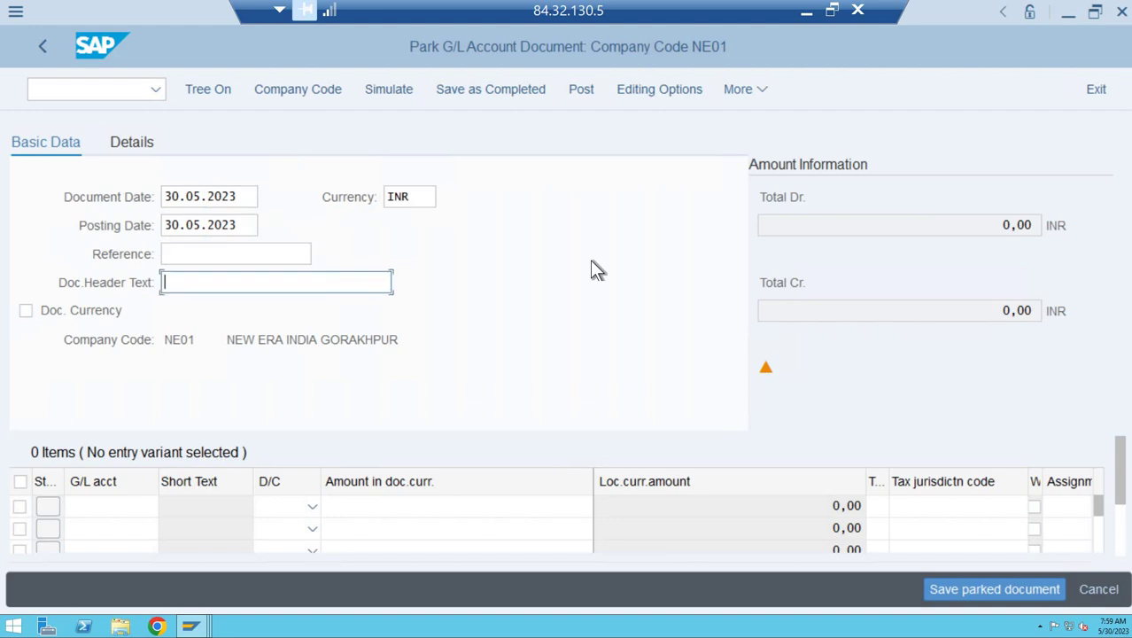
type("Ex")
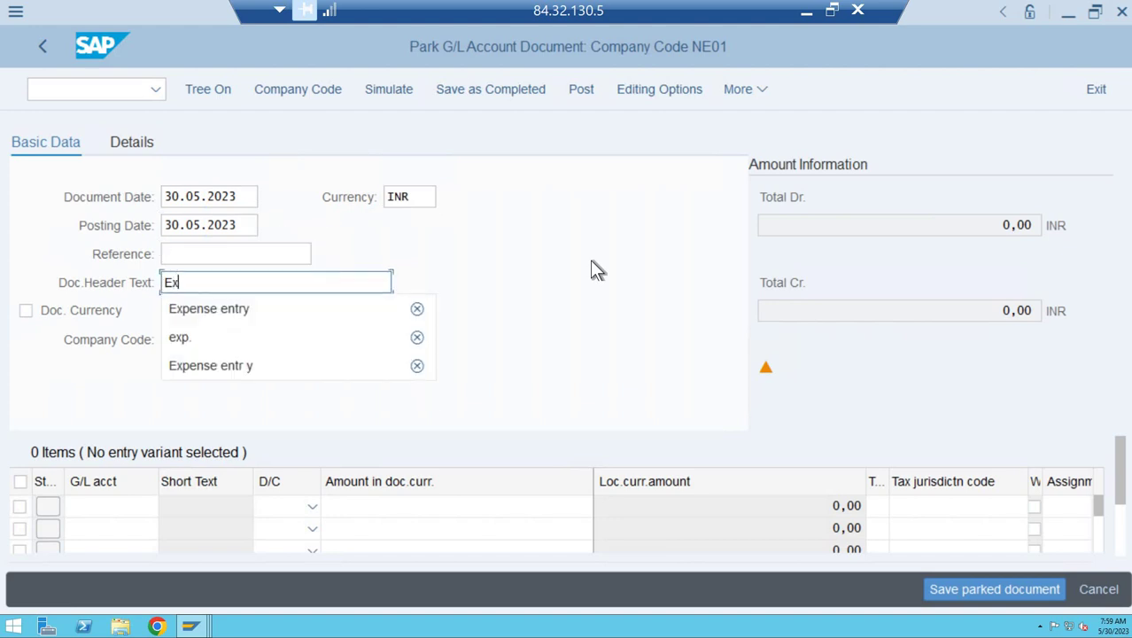
key("BackSpace")
key("BackSpace")
type("rent pa")
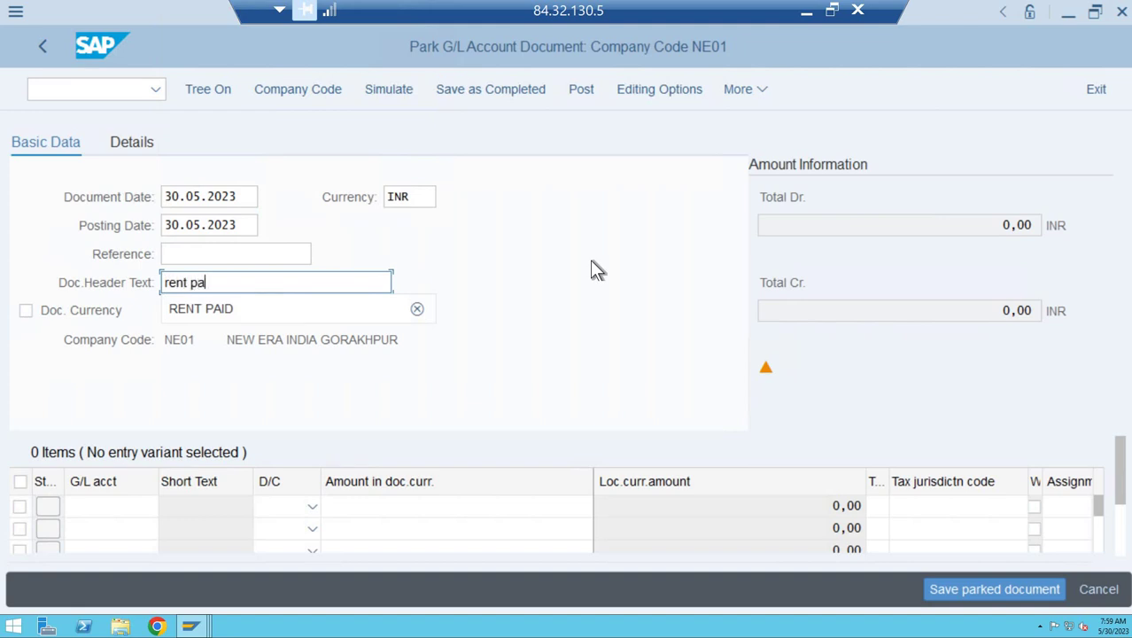
type("ymne")
key("BackSpace")
key("BackSpace")
key("BackSpace")
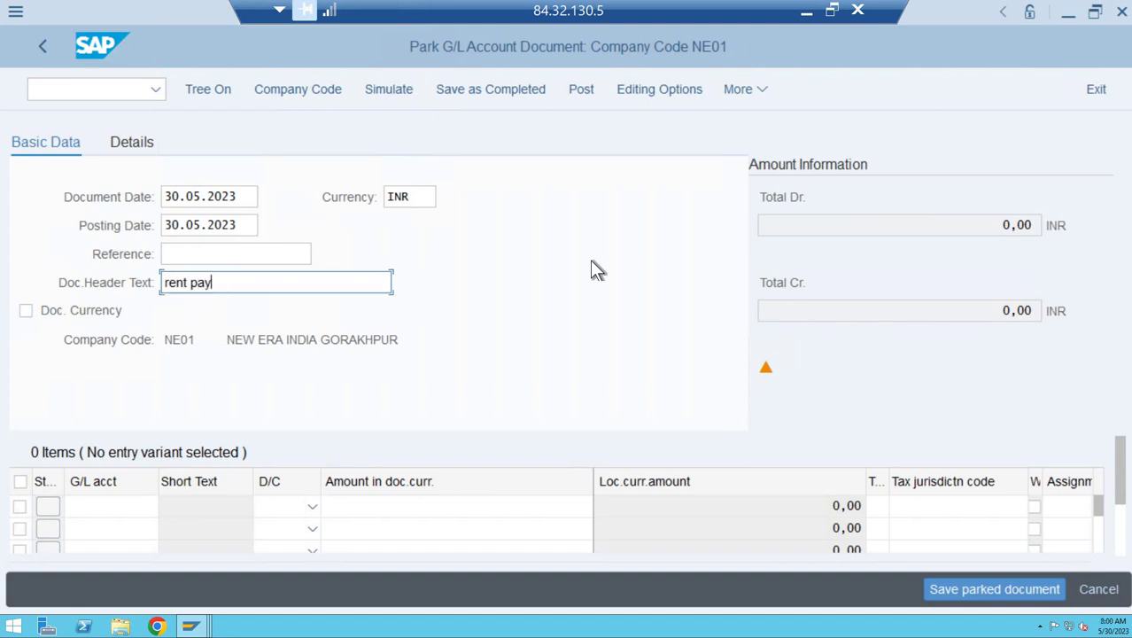
type("ment")
key("Tab")
Look up the first line item's G/L account with the keyword DEEP and choose Carriage inward A/c
left_click(147, 505)
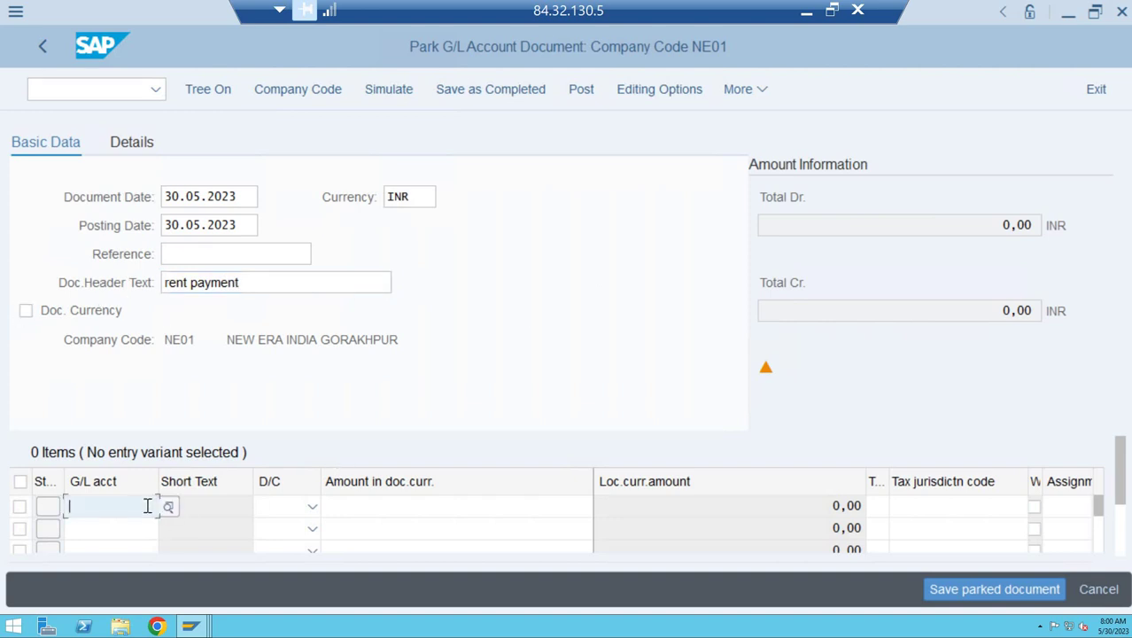
key("F4")
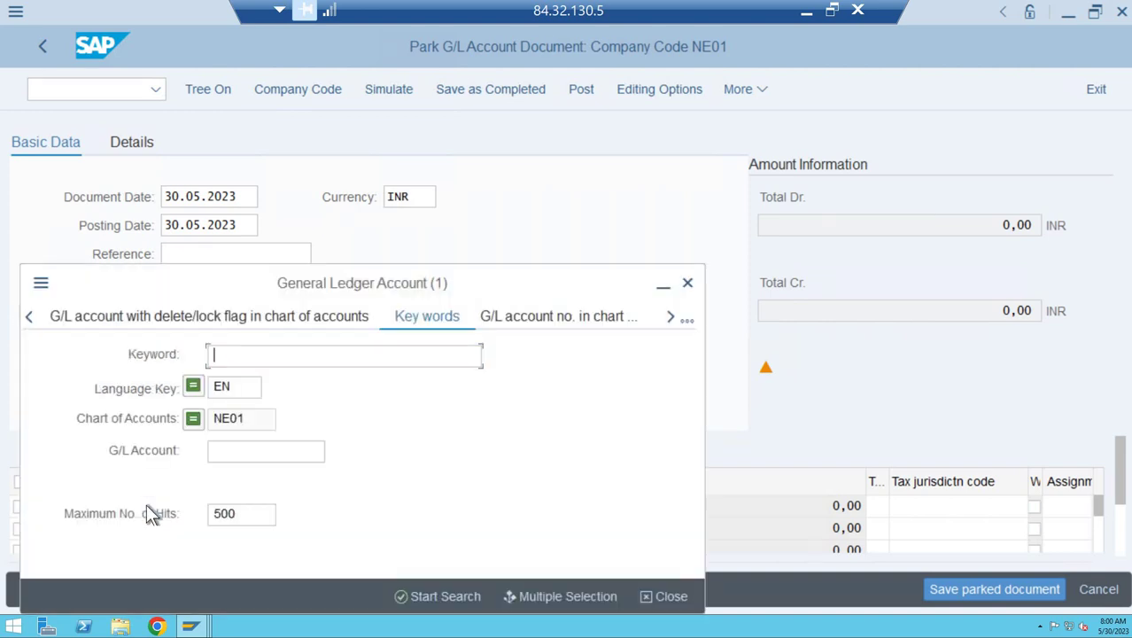
type("DEEP")
key("Return")
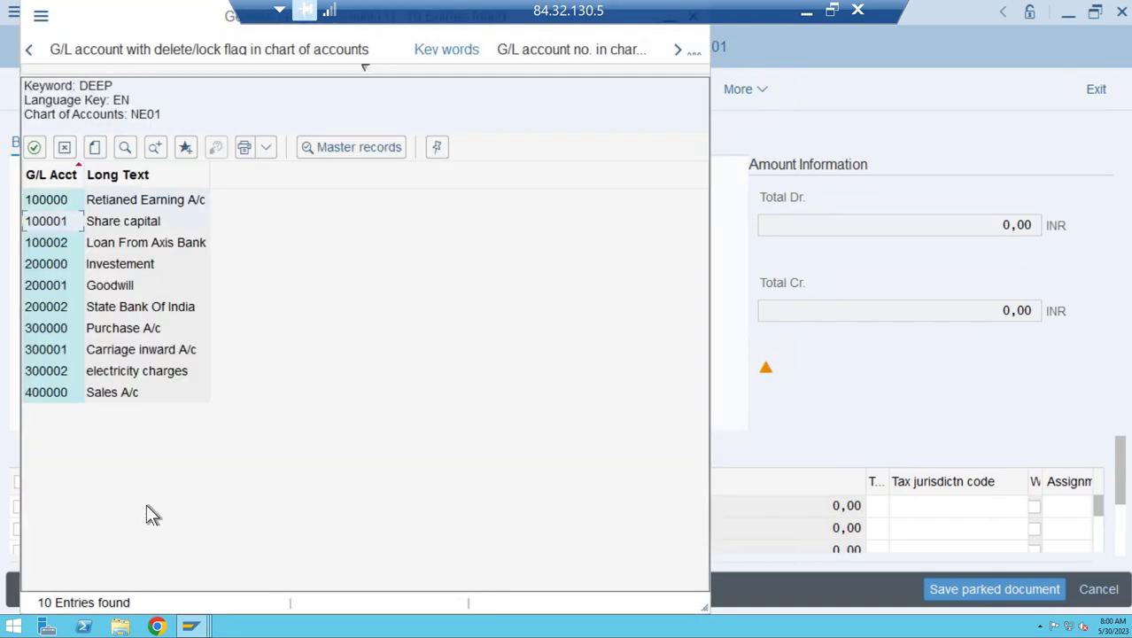
key("Down")
key("Down")
key("Down")
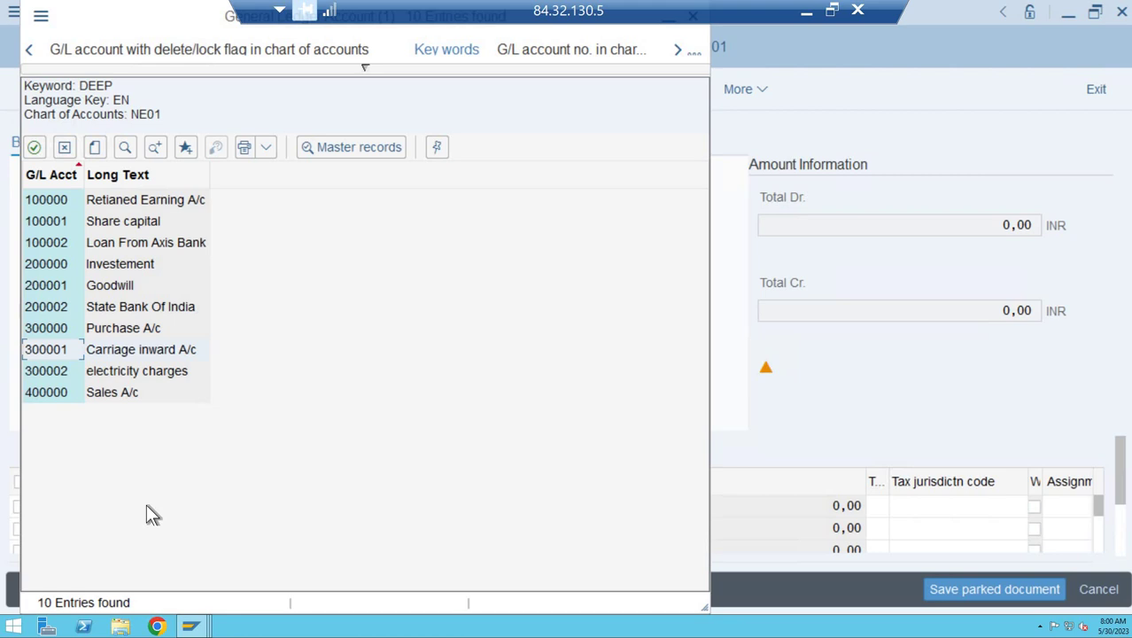
key("Return")
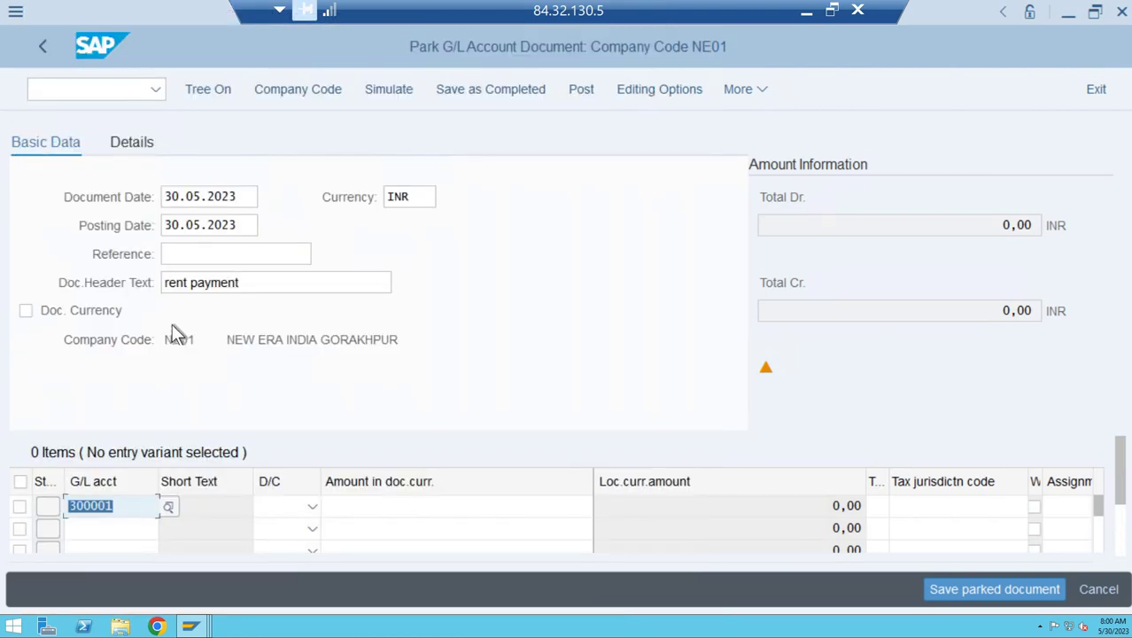
Replace "rent" in the document header text so that it reads "carriage payment"
double_click(188, 282)
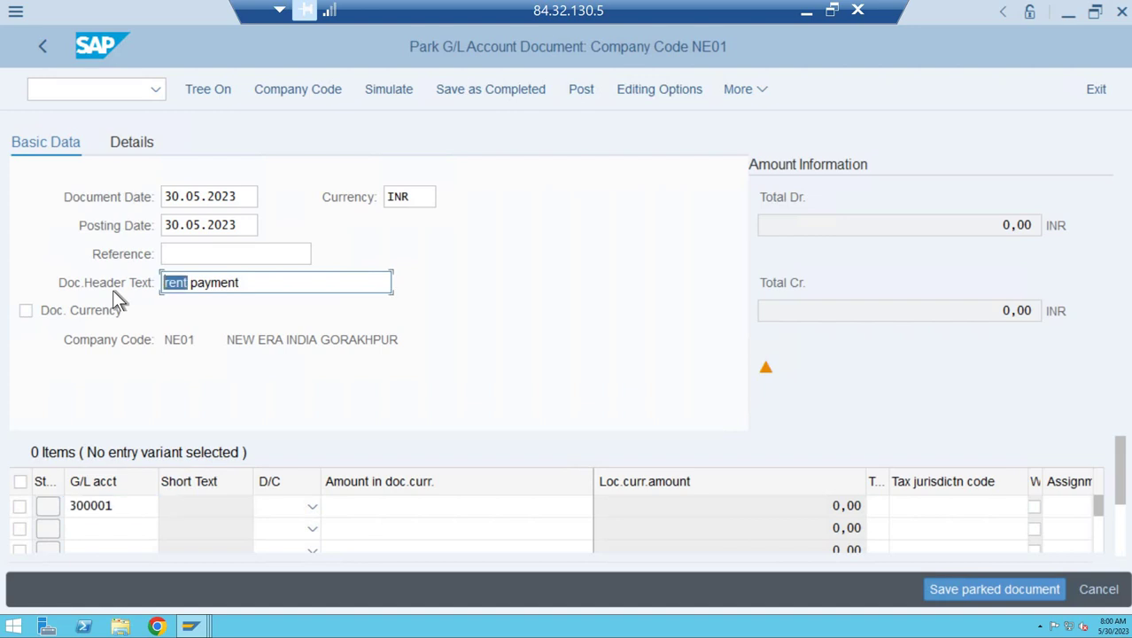
type("cari")
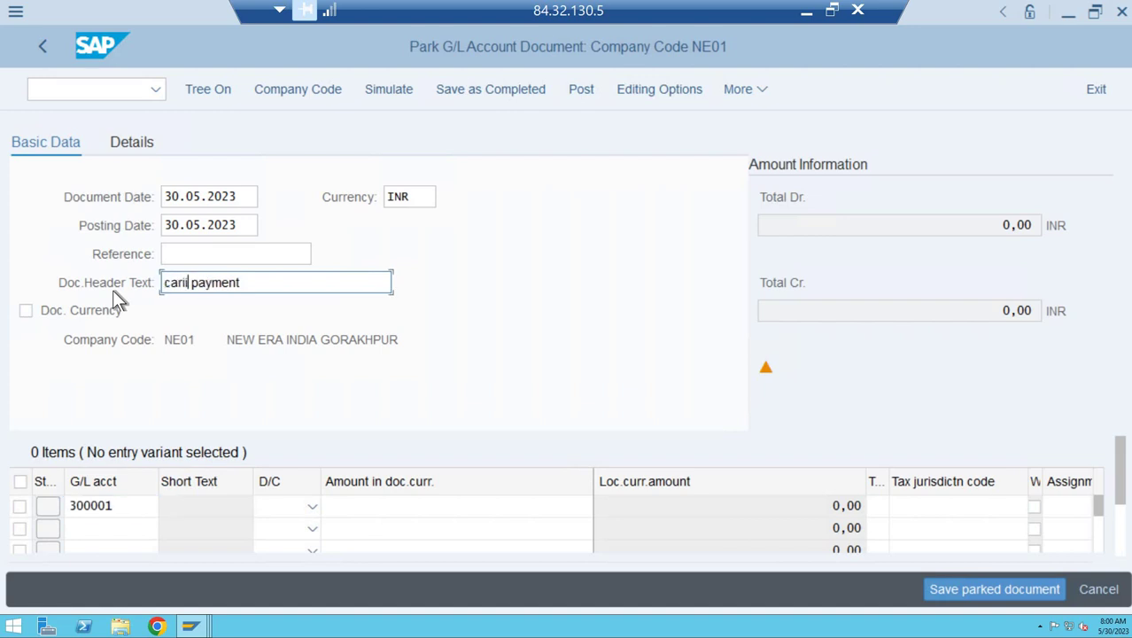
key("BackSpace")
type("riage")
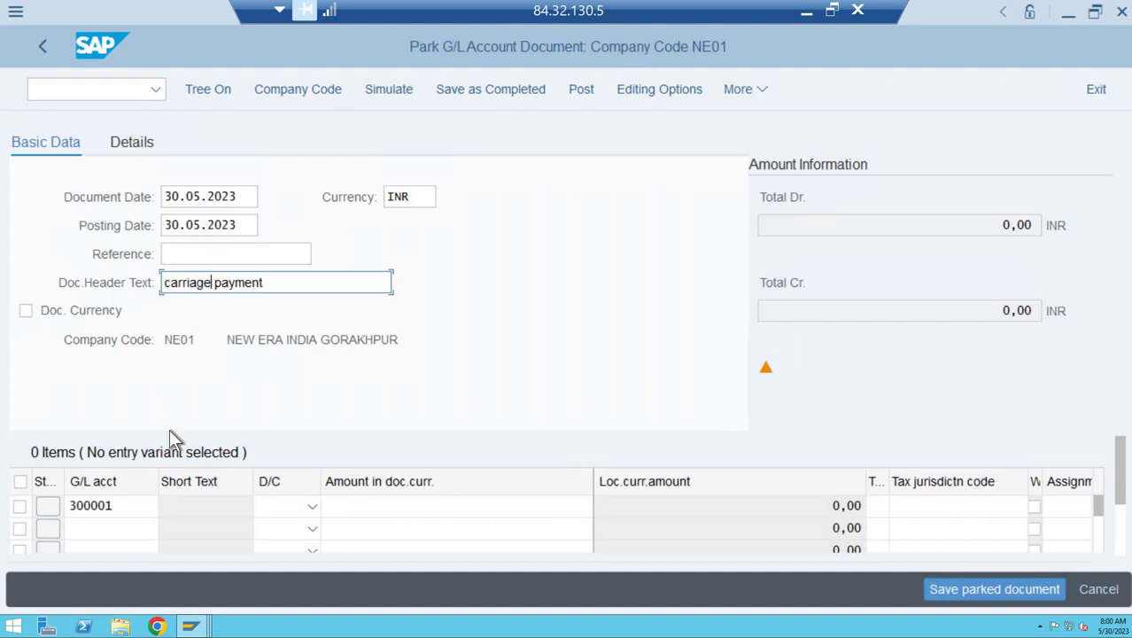
Make the Carriage inward line a debit with an amount of 500 in document currency
left_click(289, 511)
key("Down")
key("Tab")
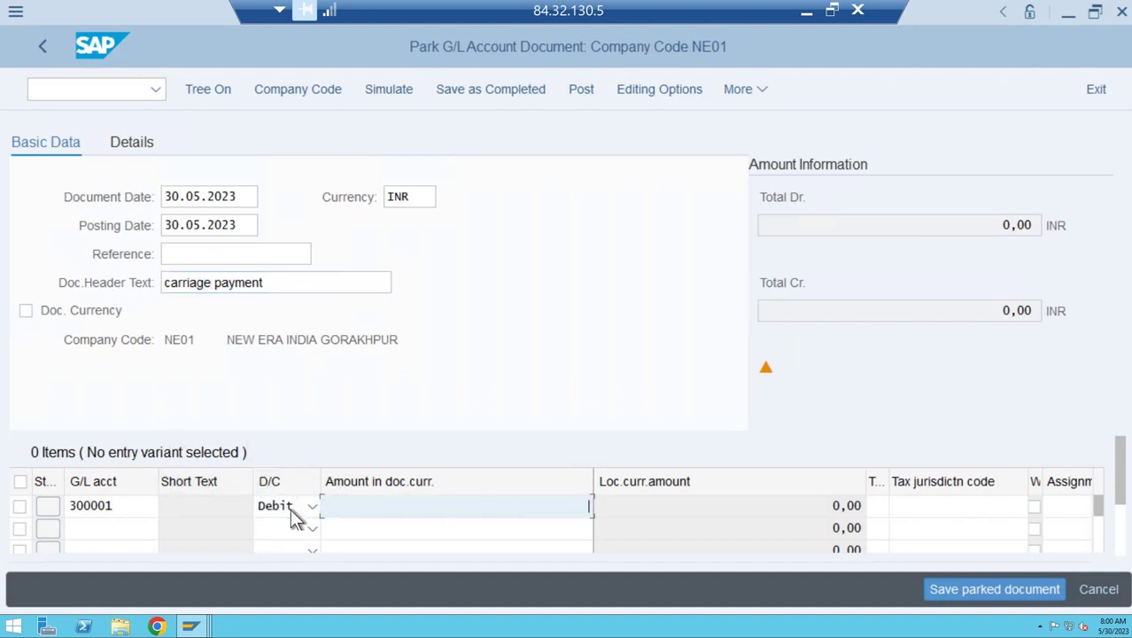
type("500")
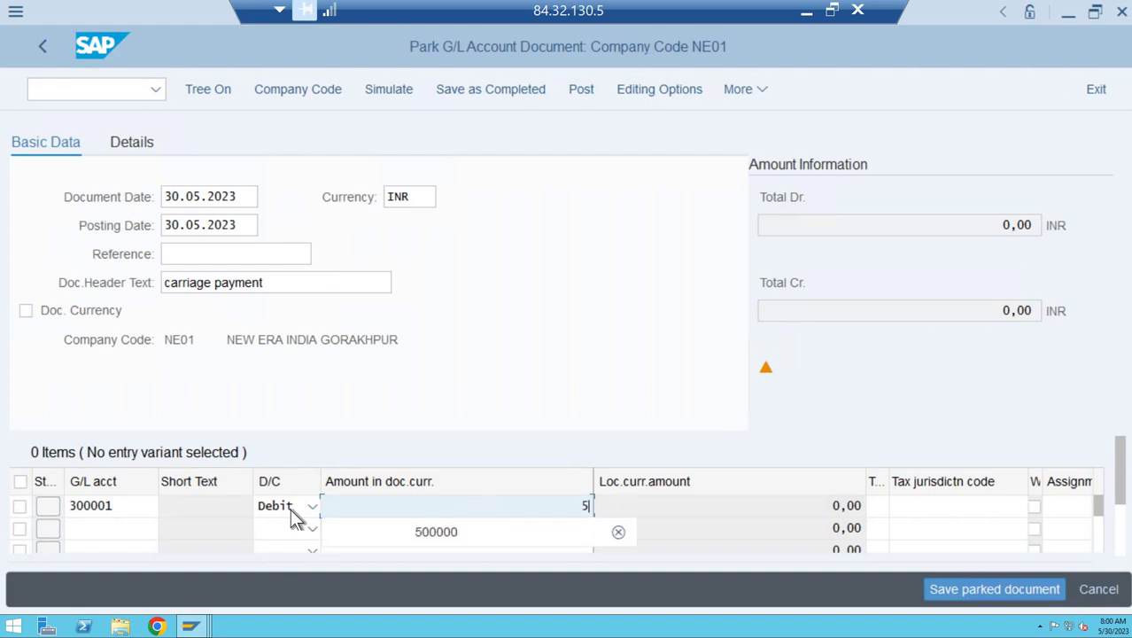
Enter "Being carriage paid" as the item text of the Carriage inward line
key("Tab")
key("Tab")
key("Tab")
key("Tab")
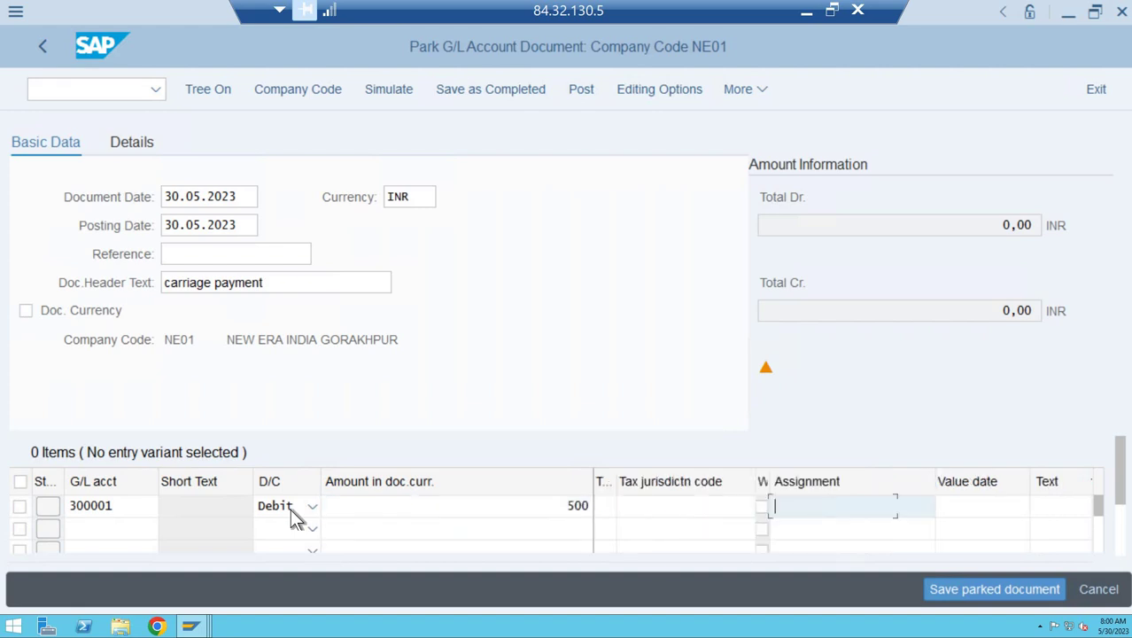
key("Tab")
key("Tab")
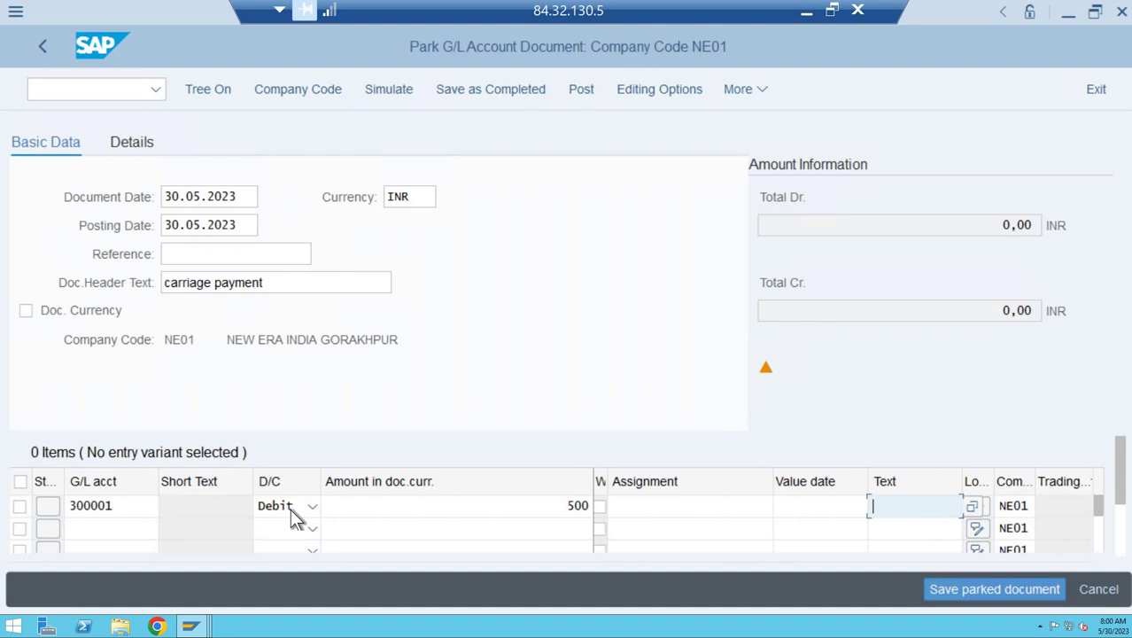
type("carriage")
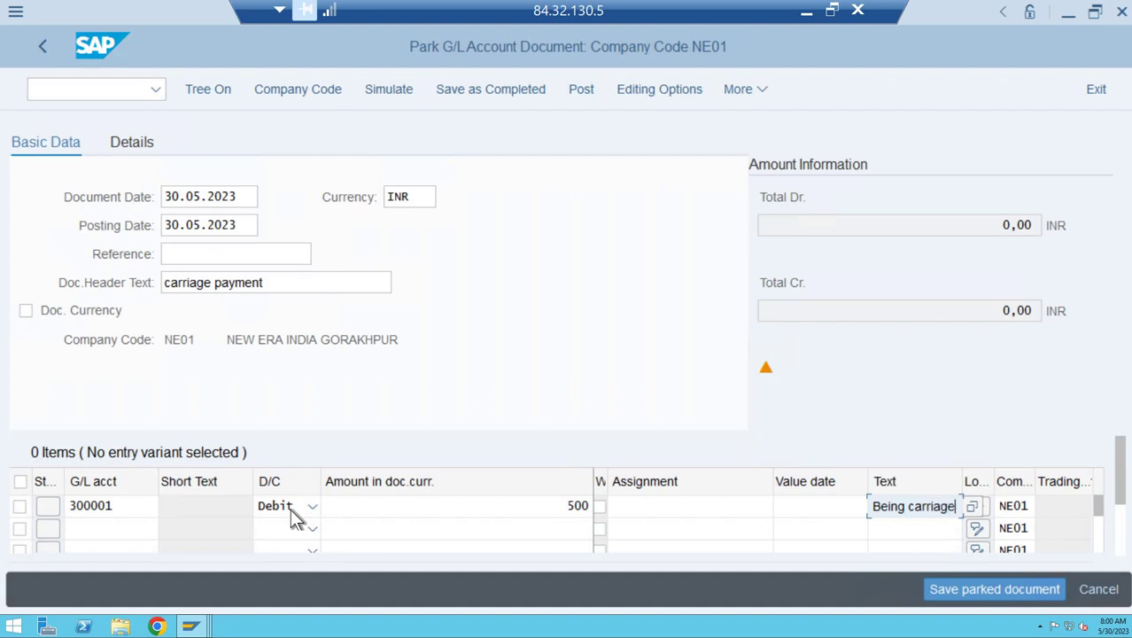
type(" paid")
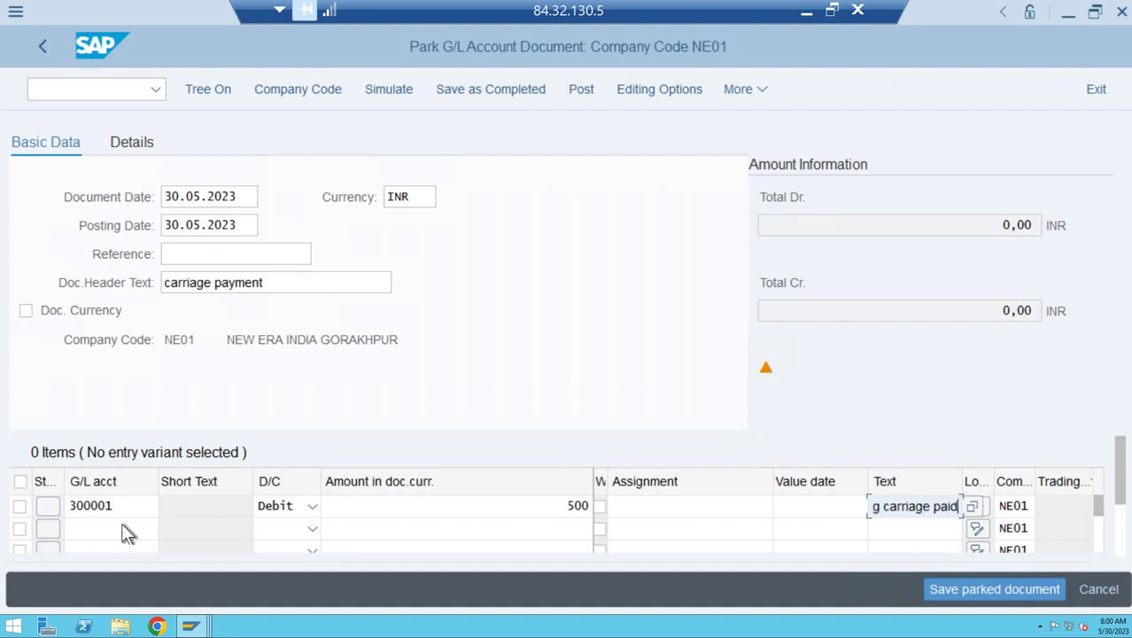
Look up the second line item's G/L account with the keyword DEEP and choose State Bank Of India
left_click(123, 526)
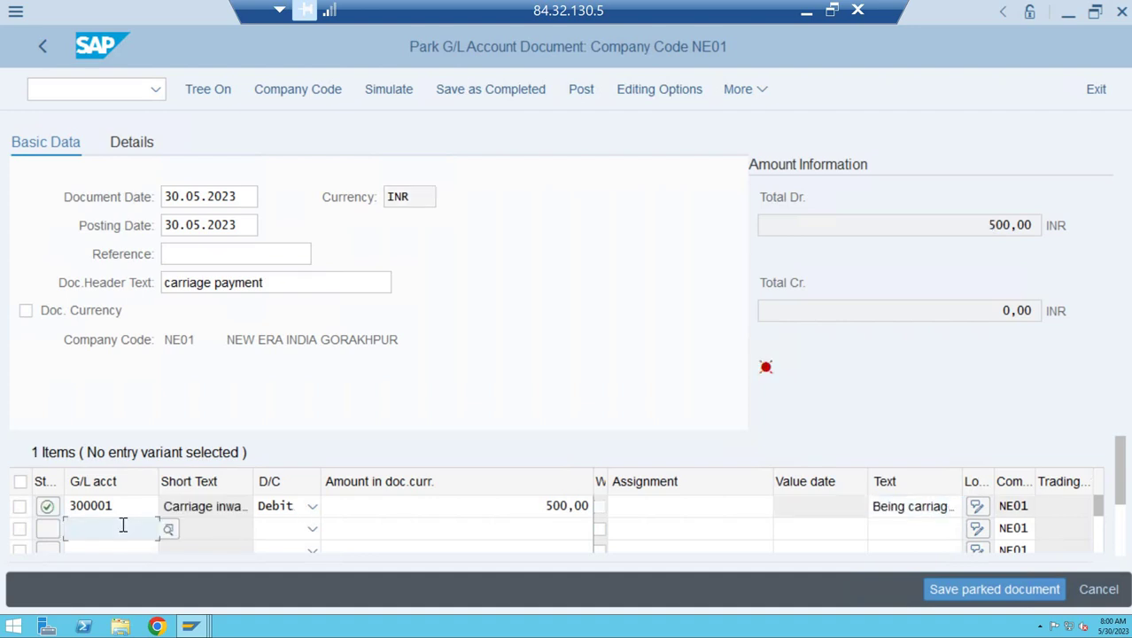
key("Escape")
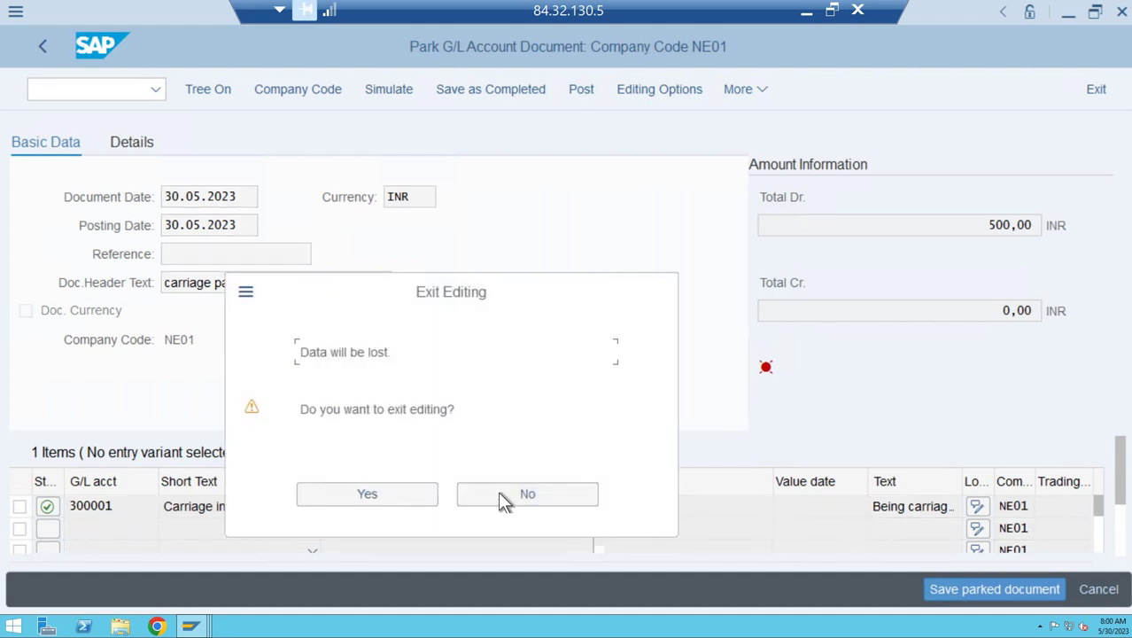
left_click(551, 493)
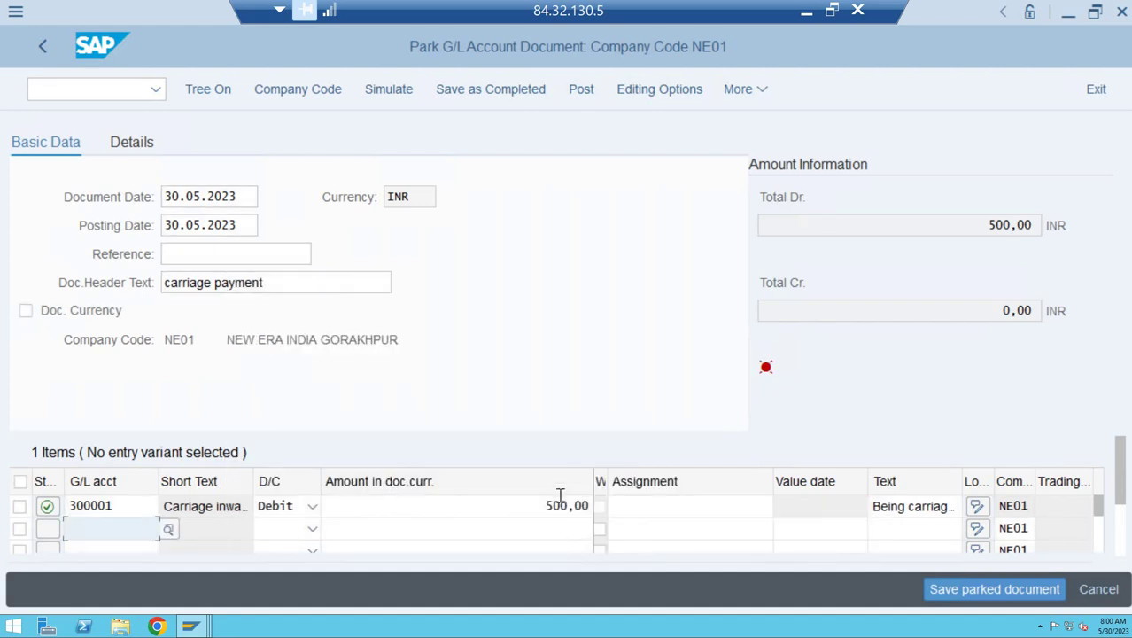
key("F4")
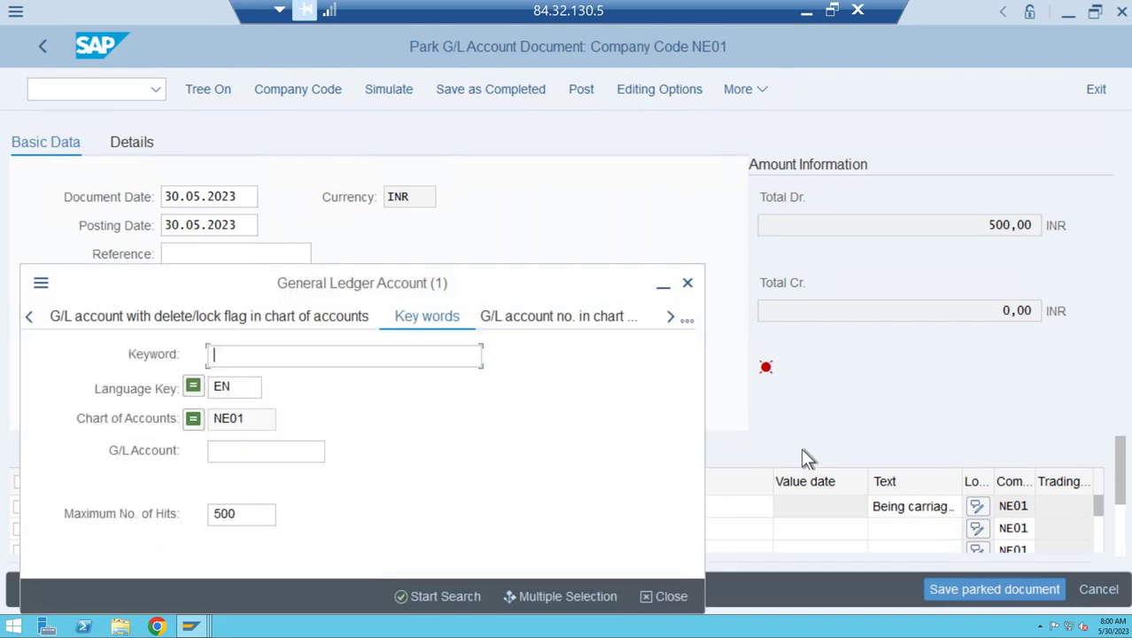
type("DEEP")
key("Return")
key("Down")
key("Down")
key("Down")
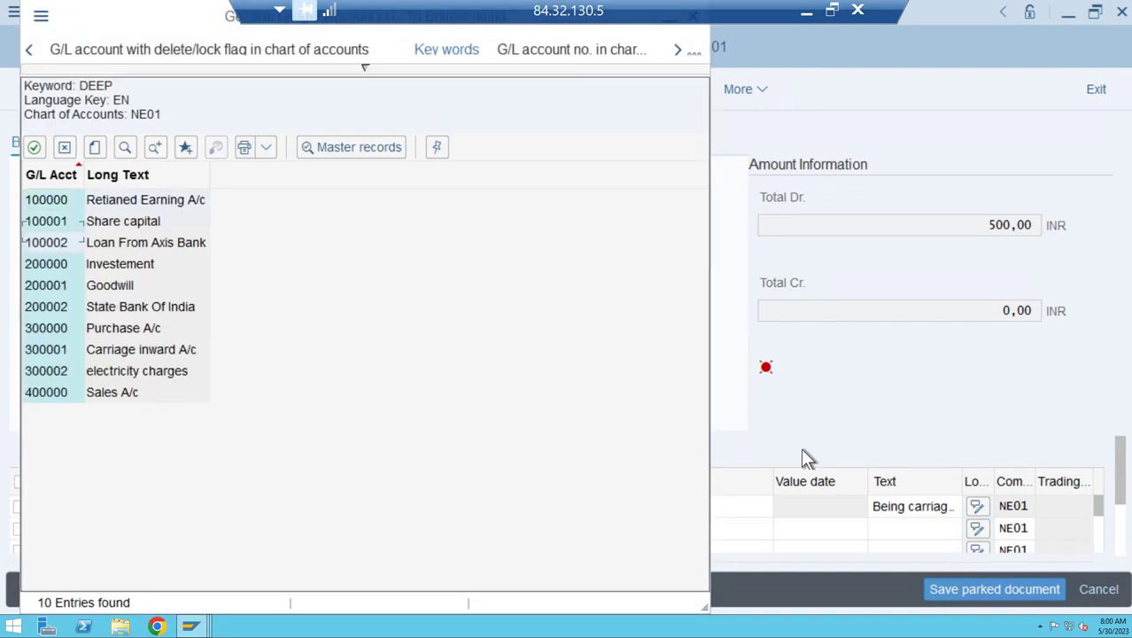
key("Down")
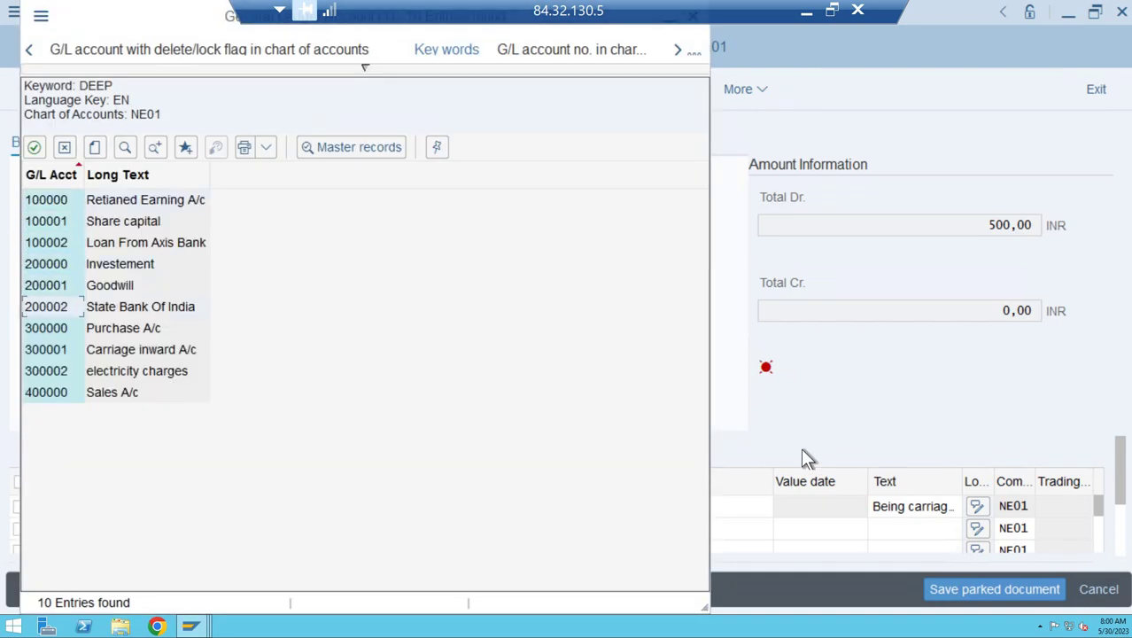
key("Return")
Make the State Bank Of India line a credit with an amount of 500 in document currency
key("Tab")
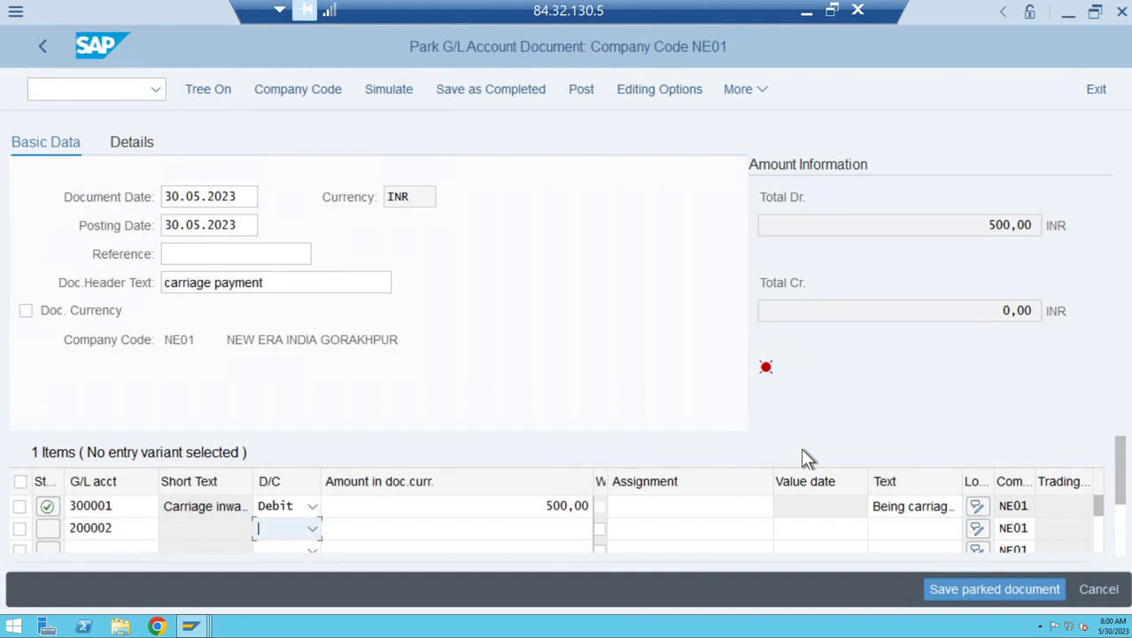
key("Down")
key("Tab")
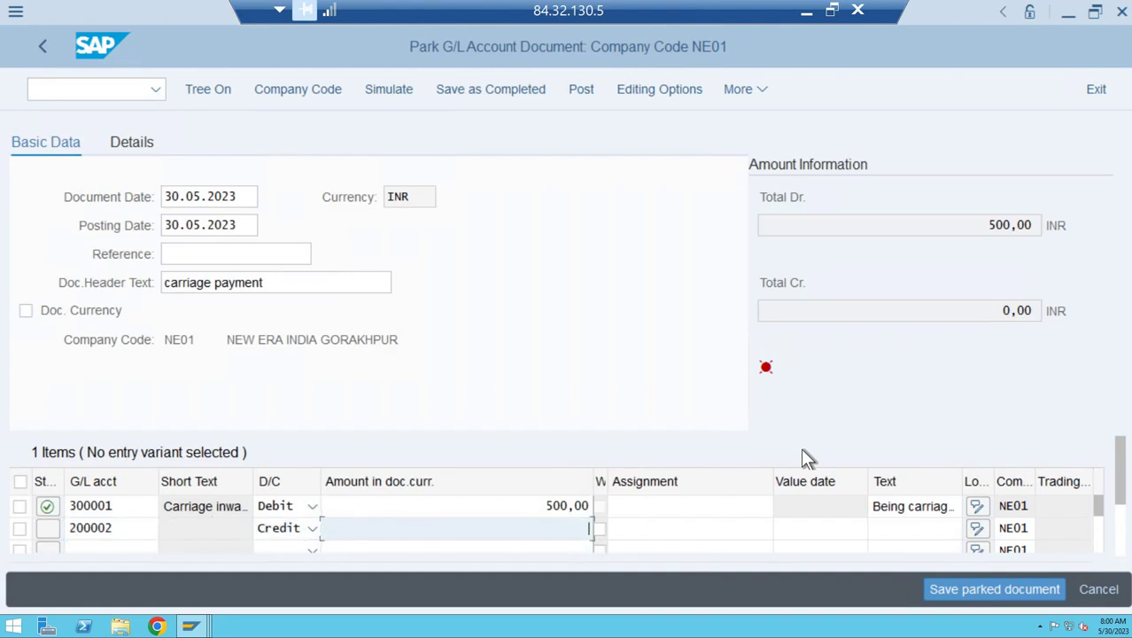
type("500")
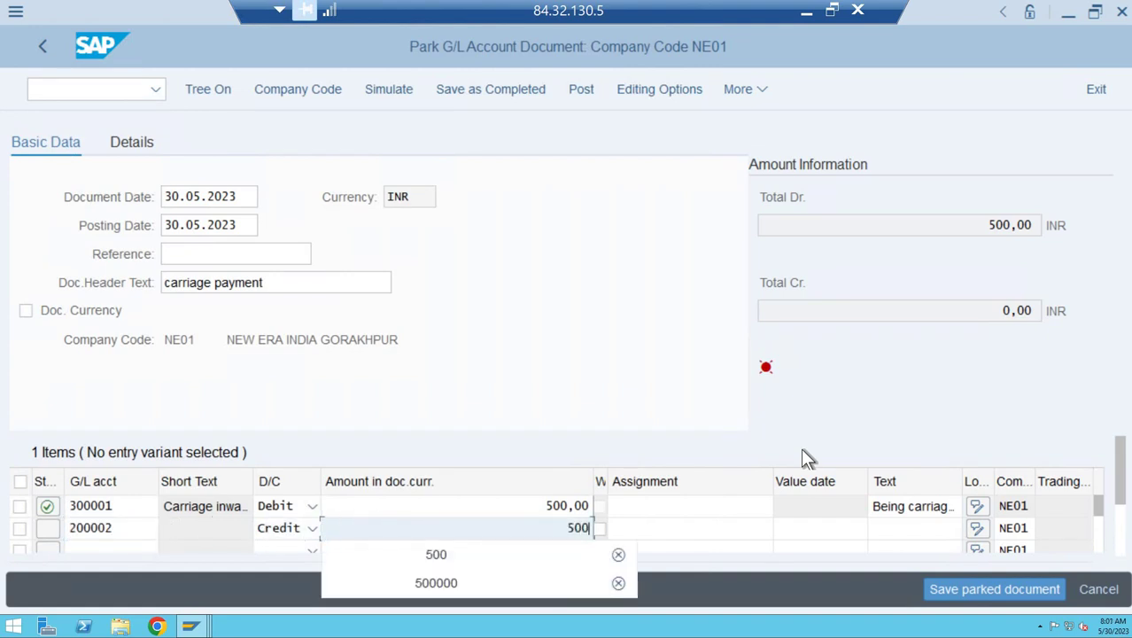
Enter 30.05.2023 as the value date of the State Bank Of India line
key("Tab")
key("Tab")
key("Tab")
key("Tab")
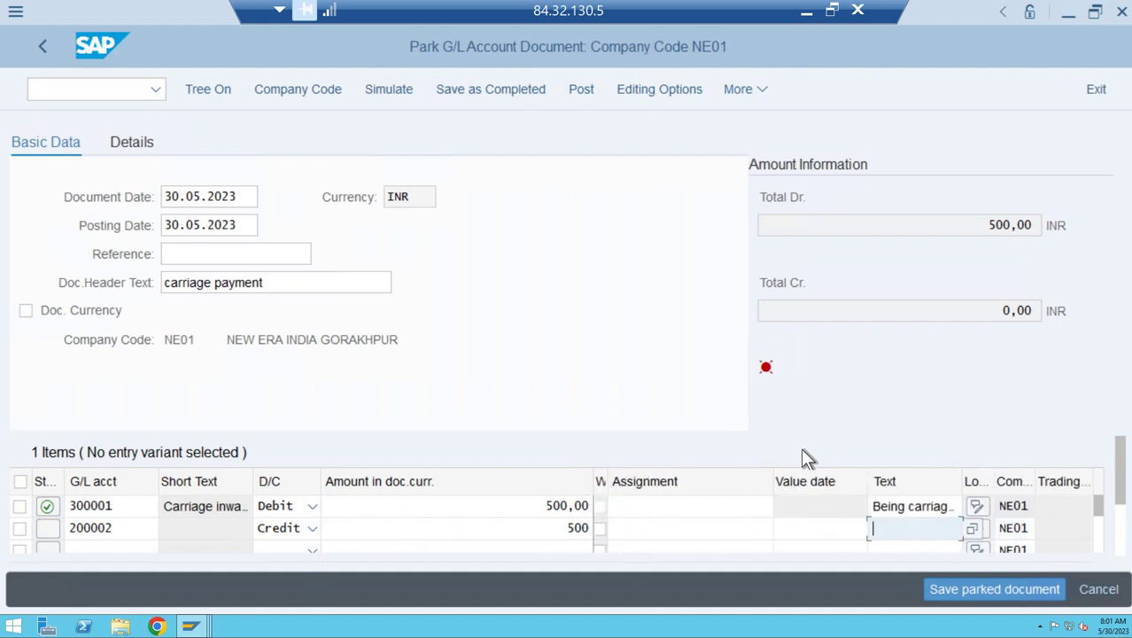
key("shift+Tab")
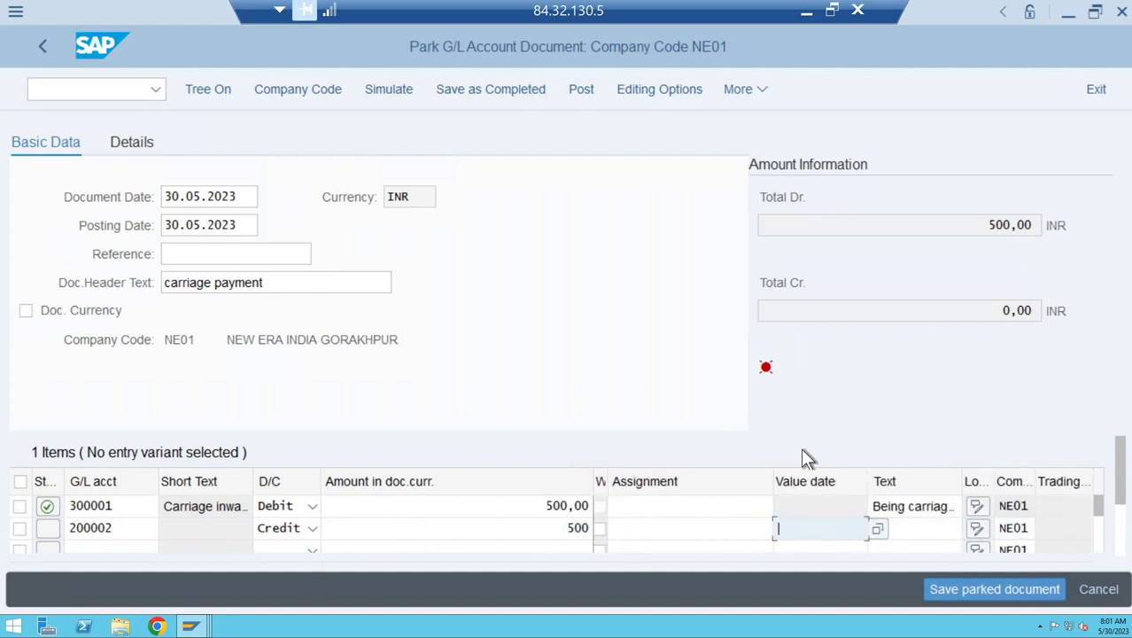
type("30.0")
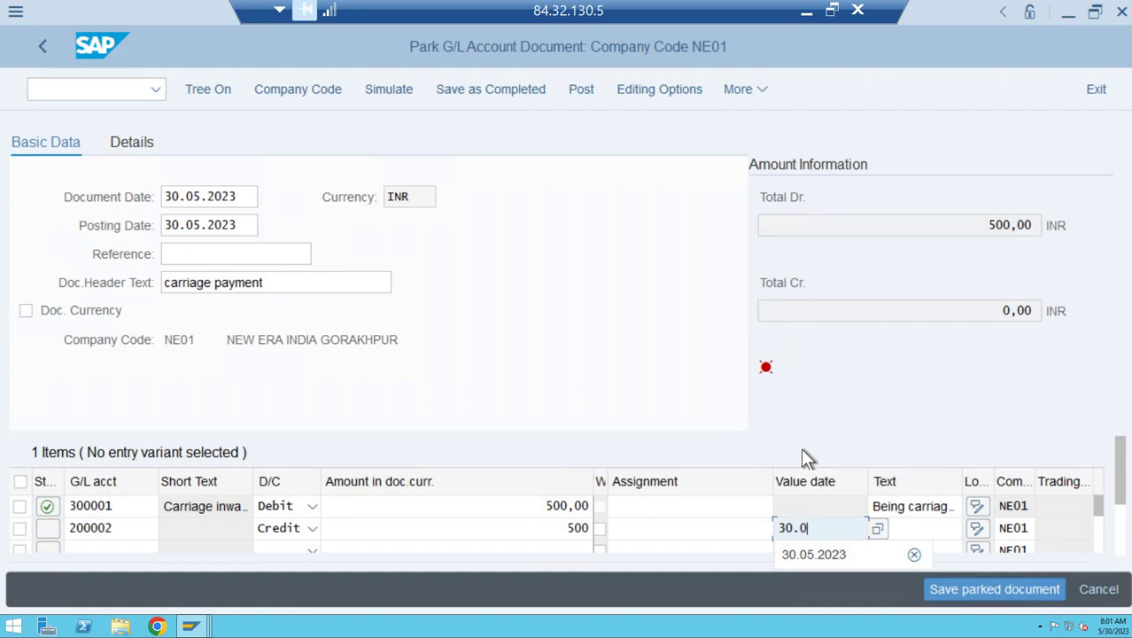
type("5.2023")
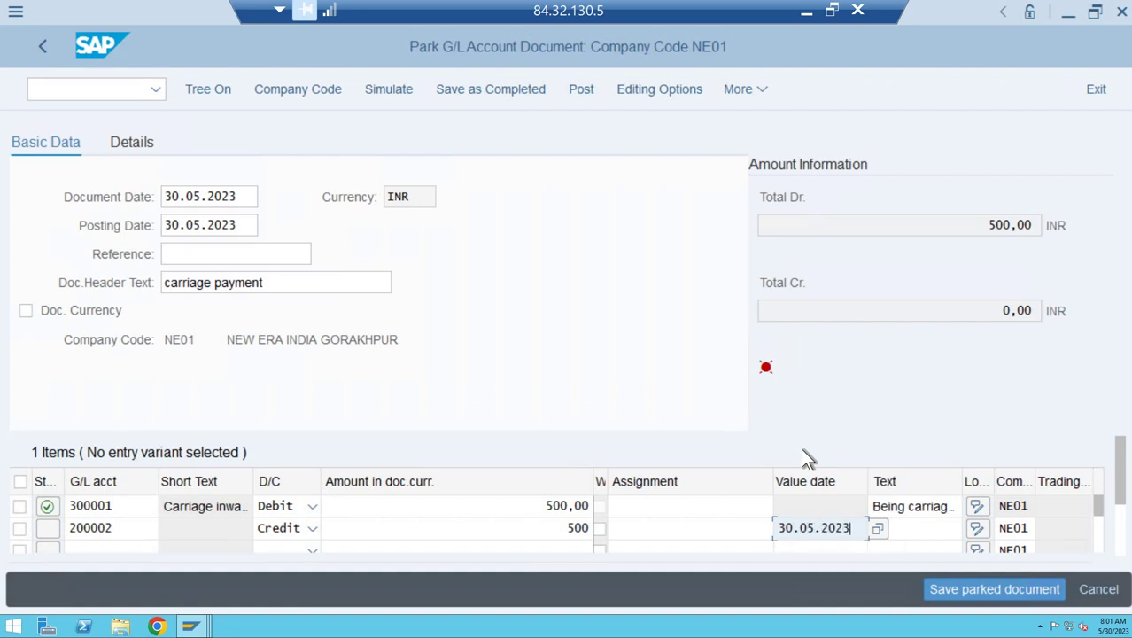
Copy the item text to the State Bank Of India line with "+" and save the carriage payment as a parked document
key("Tab")
type("+")
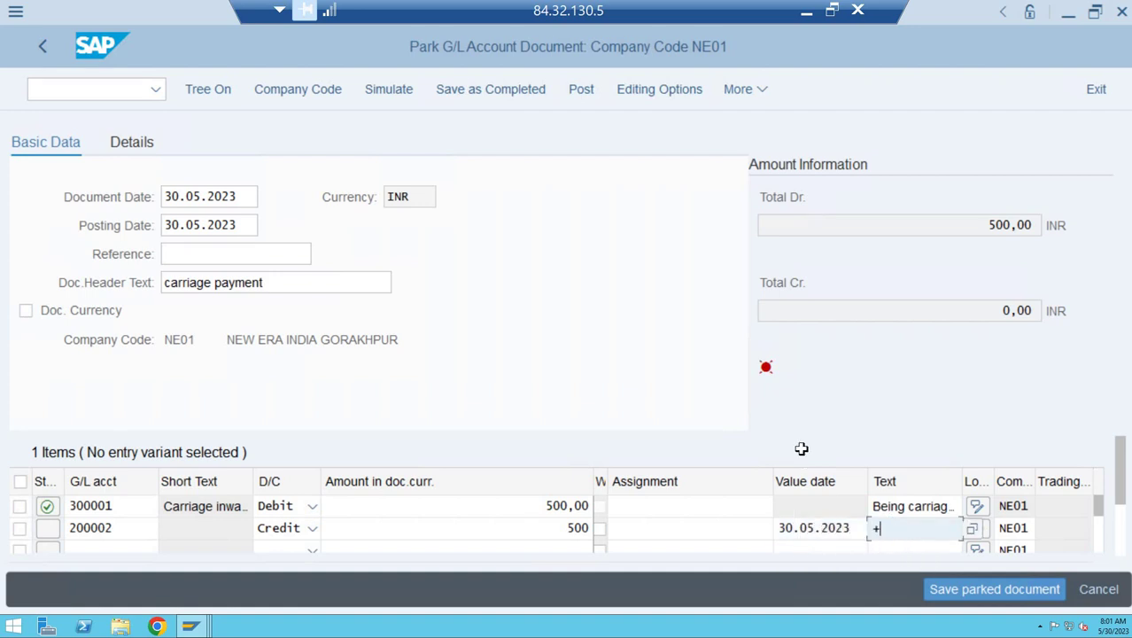
key("Return")
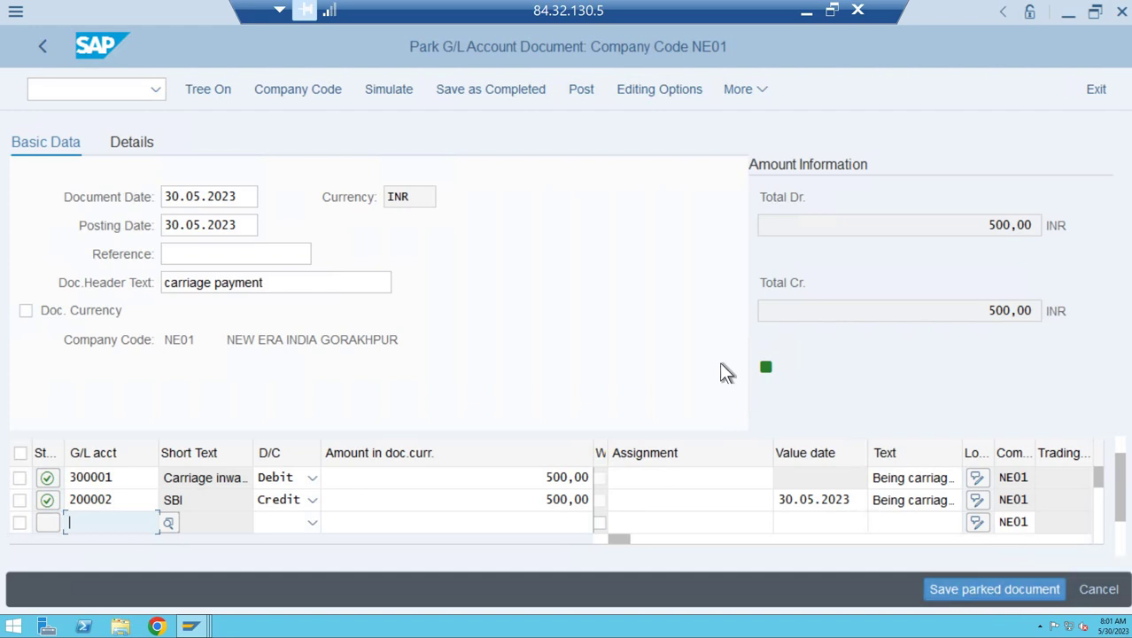
key("ctrl+s")
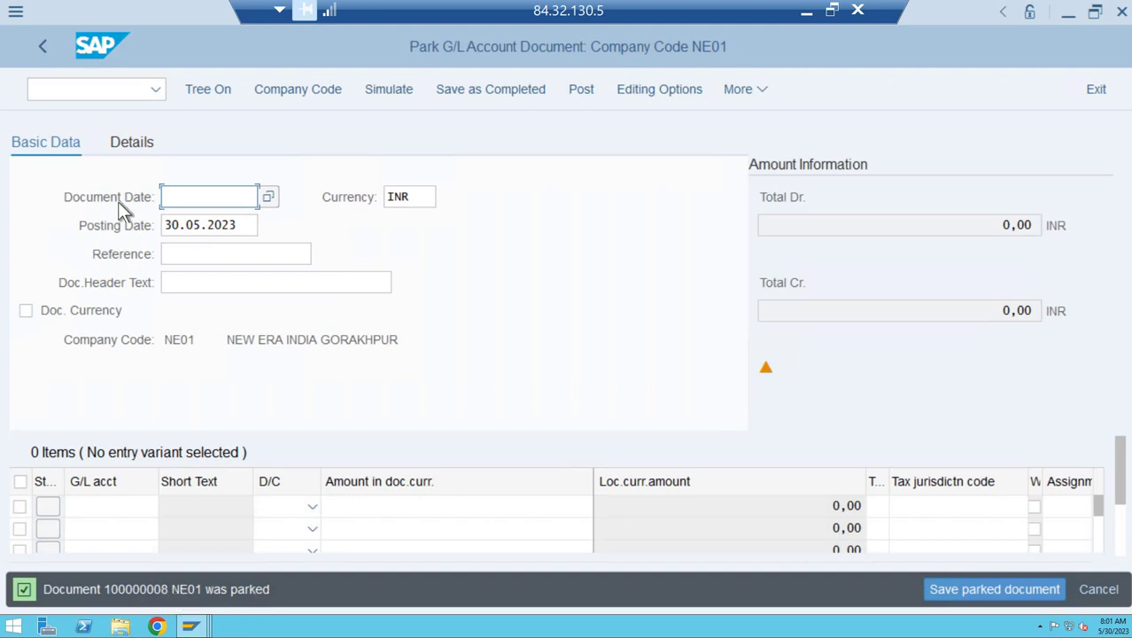
Leave the G/L parking transaction with /n and start transaction F-65
left_click(105, 89)
type("/n")
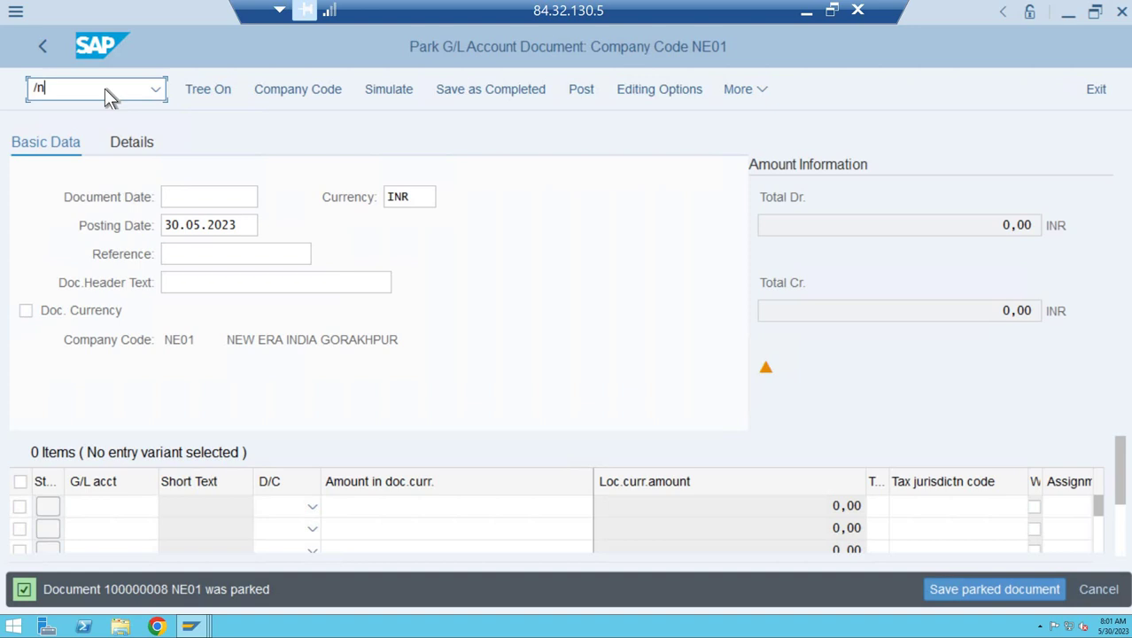
key("Return")
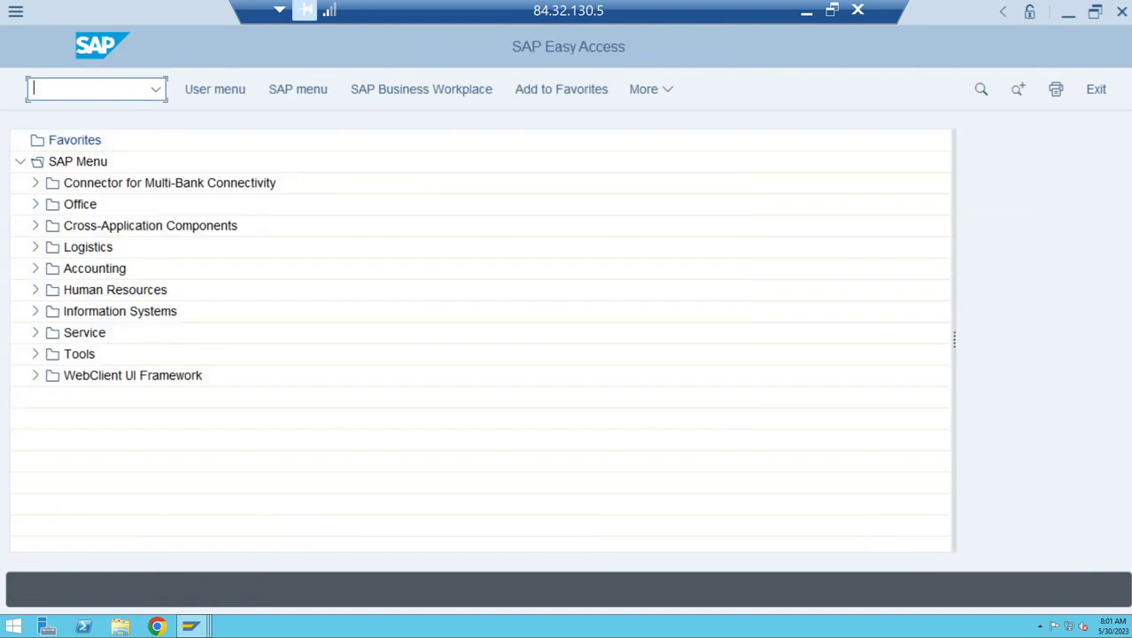
type("f-65")
key("Return")
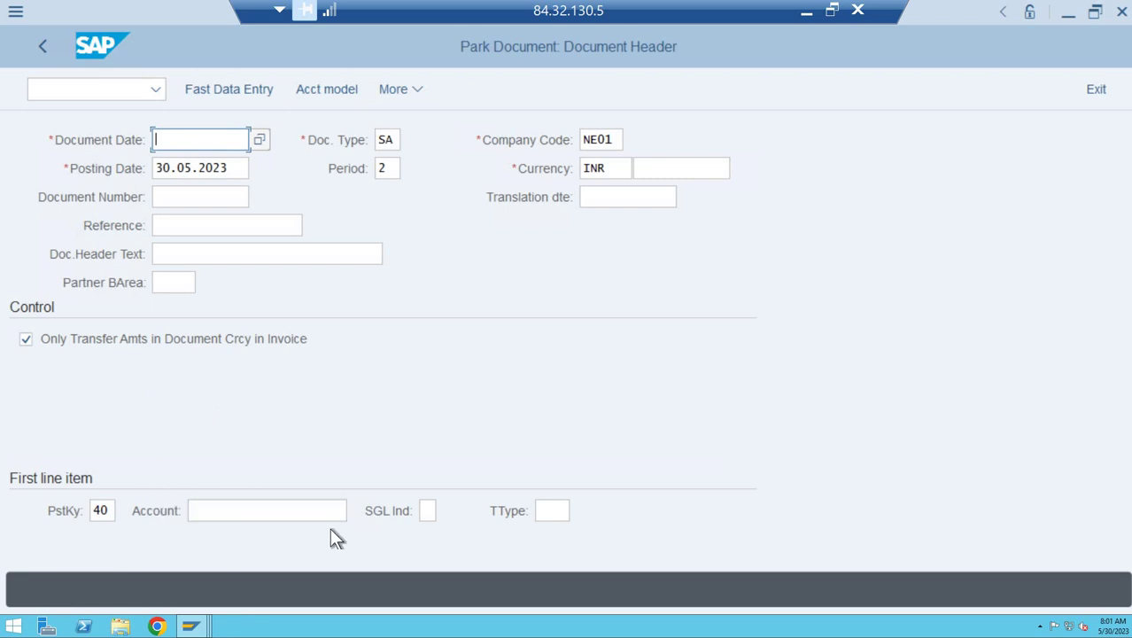
Enter 30.05.2023 as the document date and go on to the first line item's account
type("30.05.2023")
key("Tab")
key("Tab")
key("Tab")
key("Tab")
key("Tab")
key("Tab")
key("Tab")
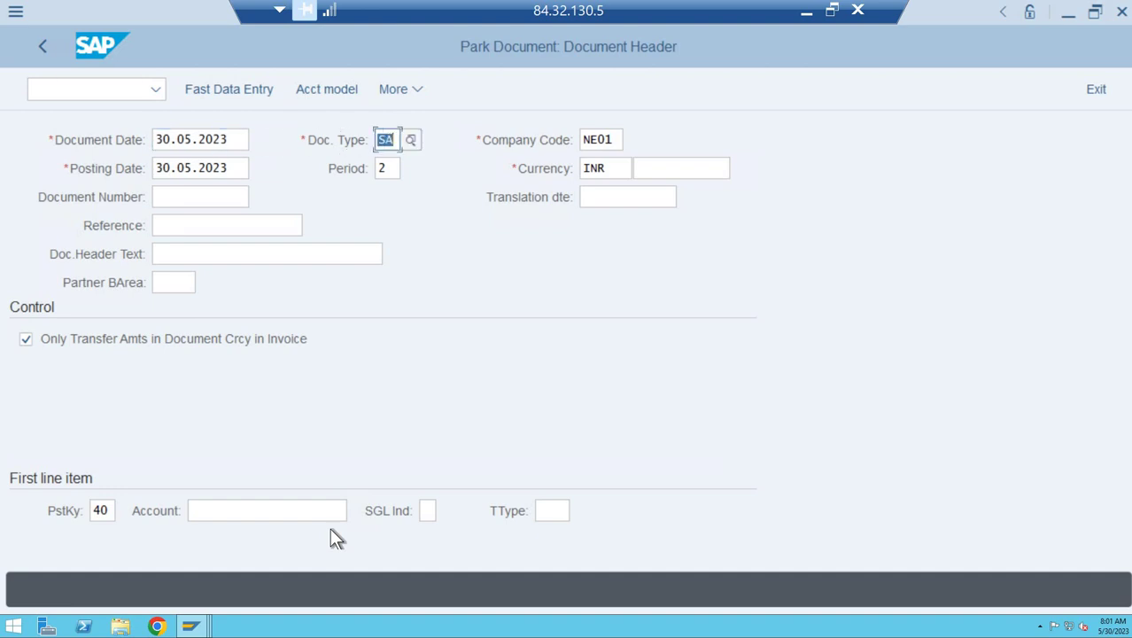
key("Tab")
key("Tab")
key("Tab")
key("Tab")
key("Tab")
key("Tab")
key("Tab")
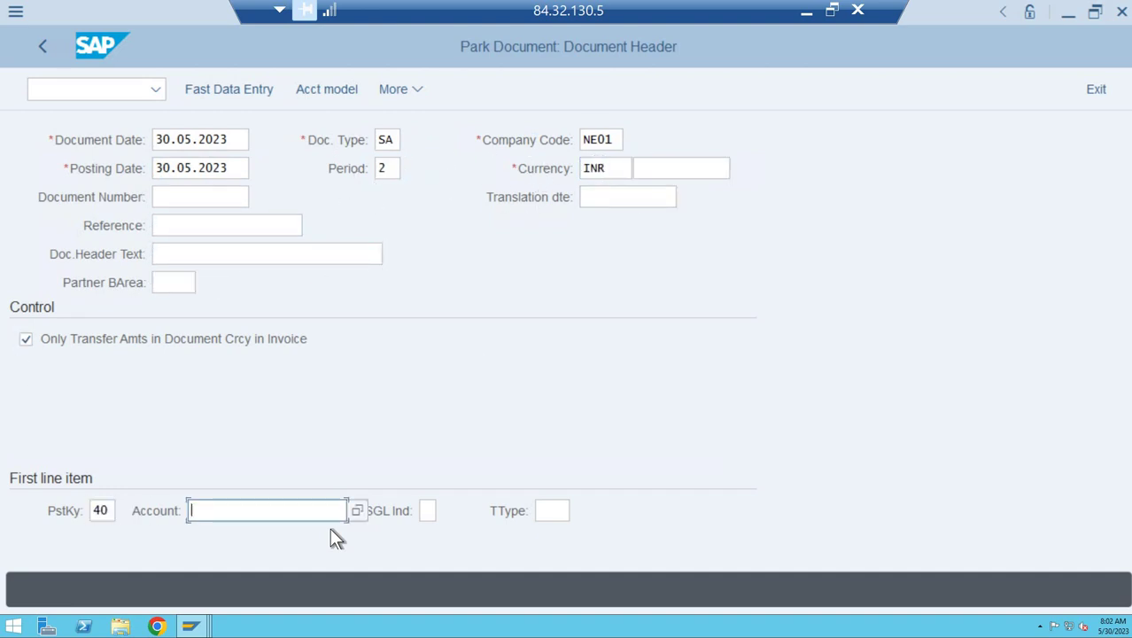
Look up the first line item's account with the keyword DEEP, choose electricity charges (300002), and proceed to its item details
key("F4")
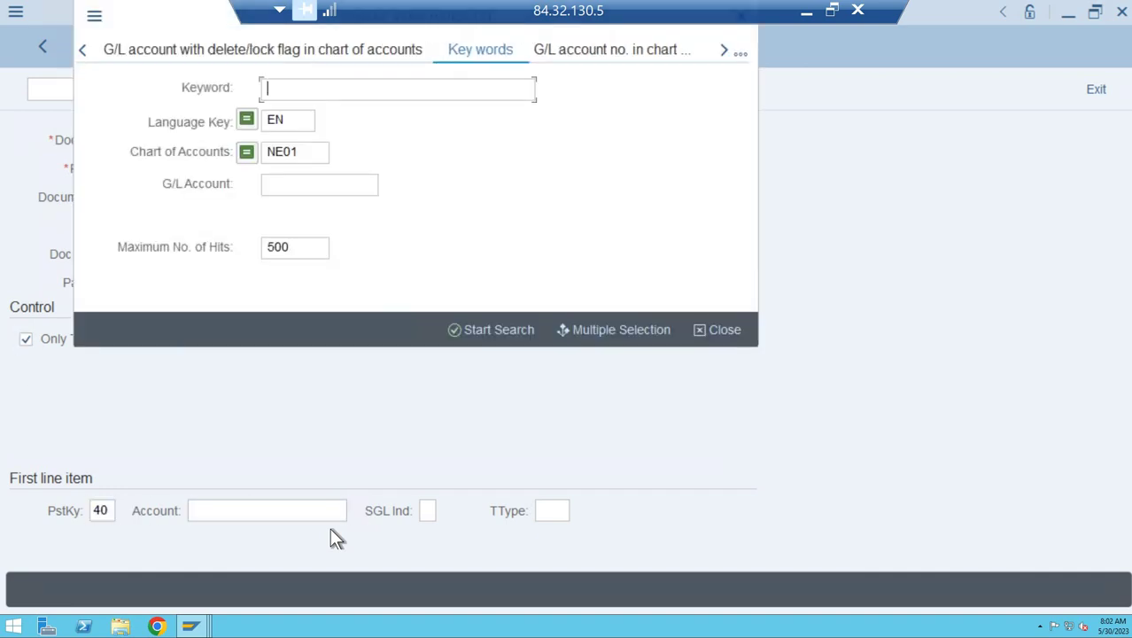
type("DEEP")
key("Return")
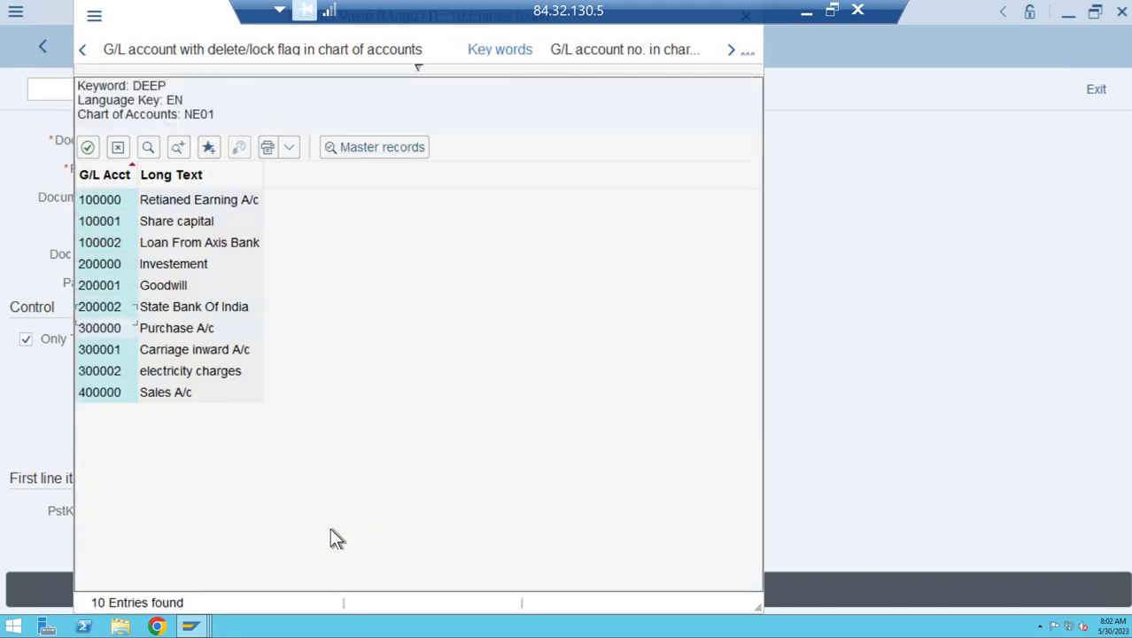
key("Down")
key("Down")
key("Down")
key("Up")
key("Return")
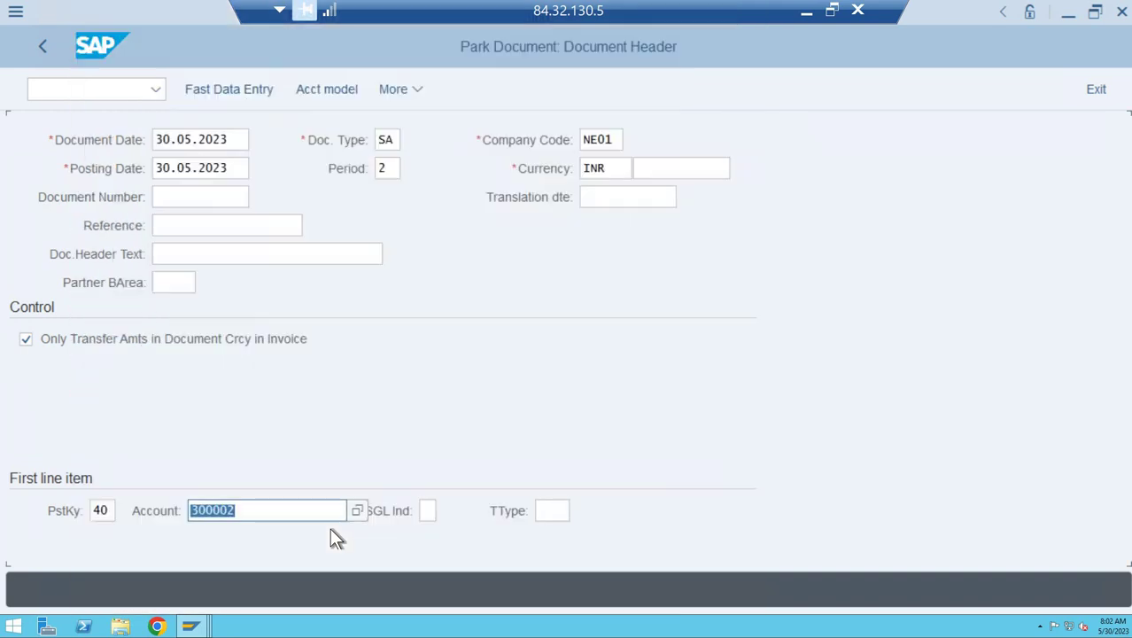
key("Tab")
key("Return")
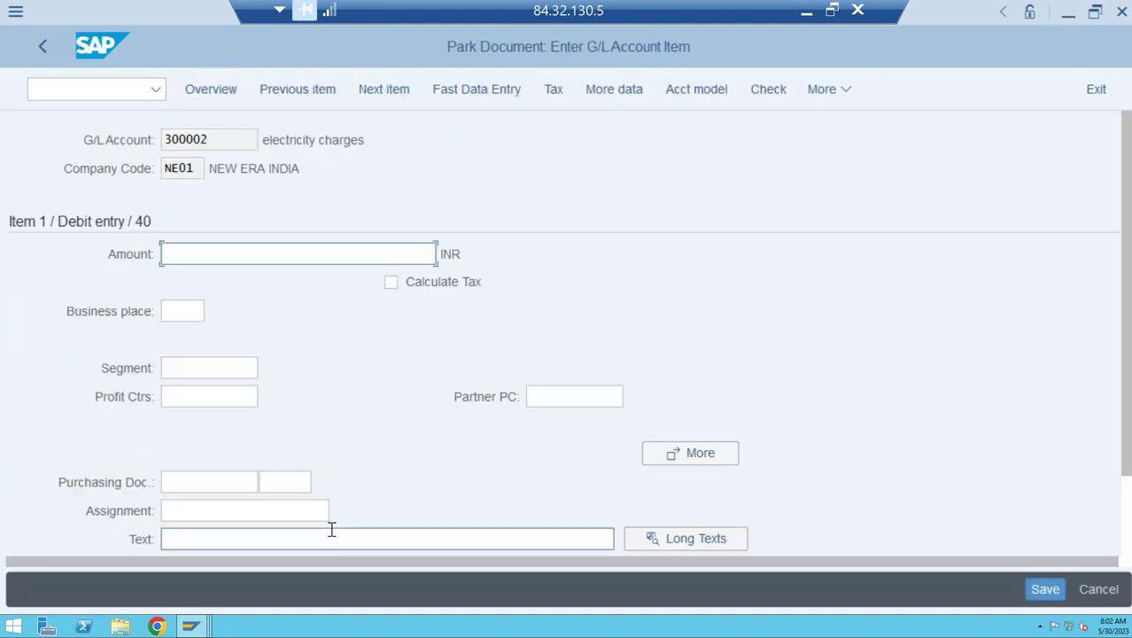
Set the amount of the electricity charges debit item to 10000 INR
type("10000")
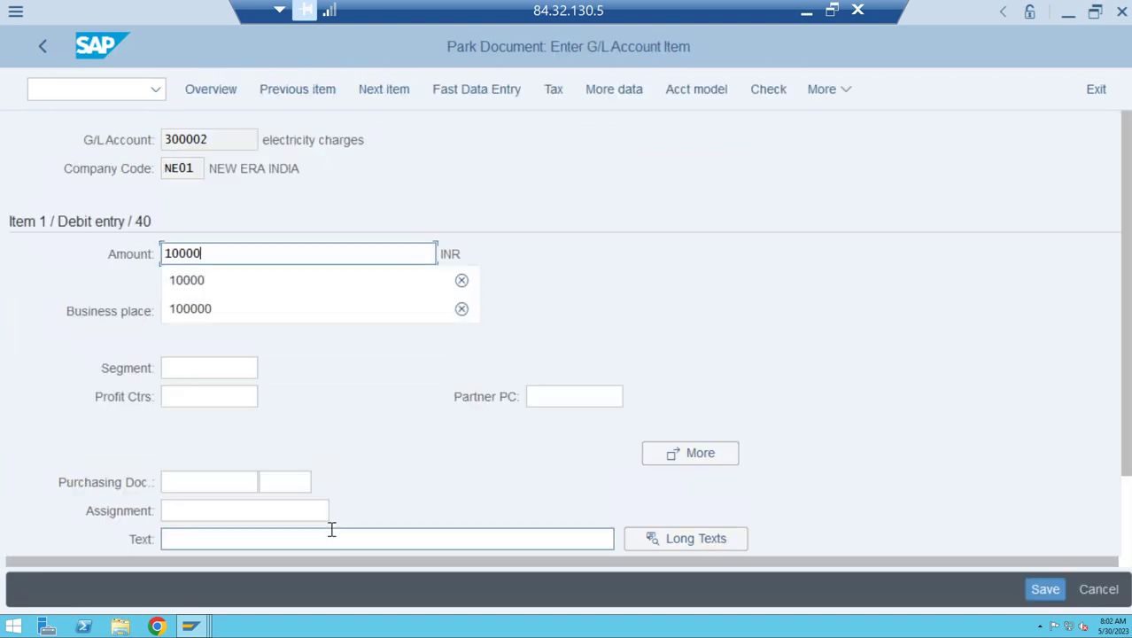
key("Tab")
key("Tab")
key("Tab")
key("Tab")
key("Tab")
key("Tab")
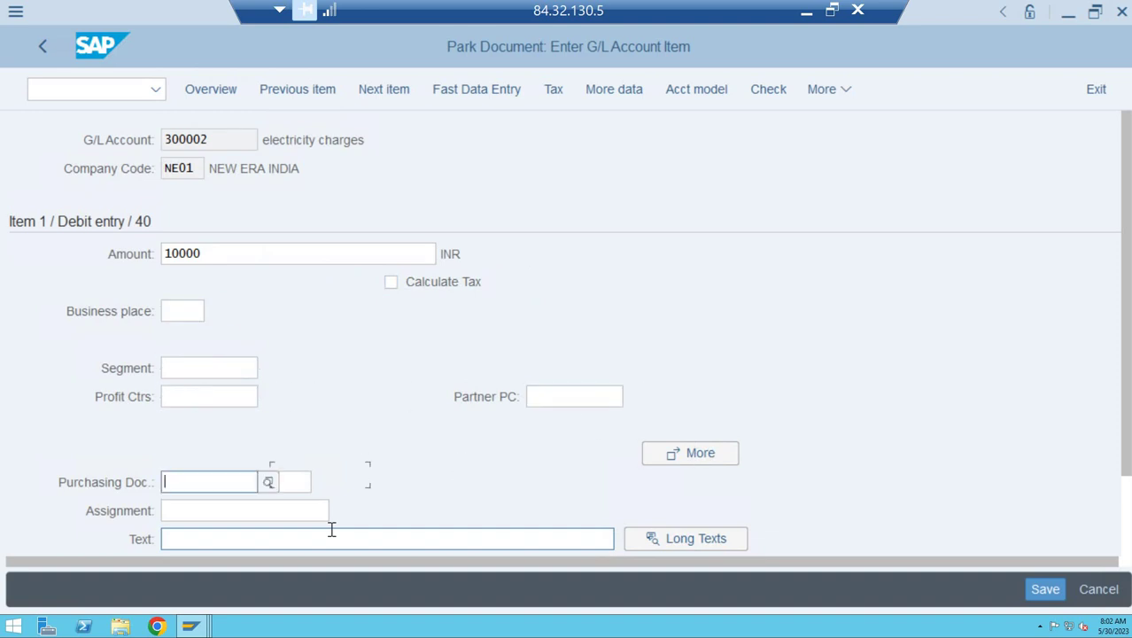
key("Tab")
key("Tab")
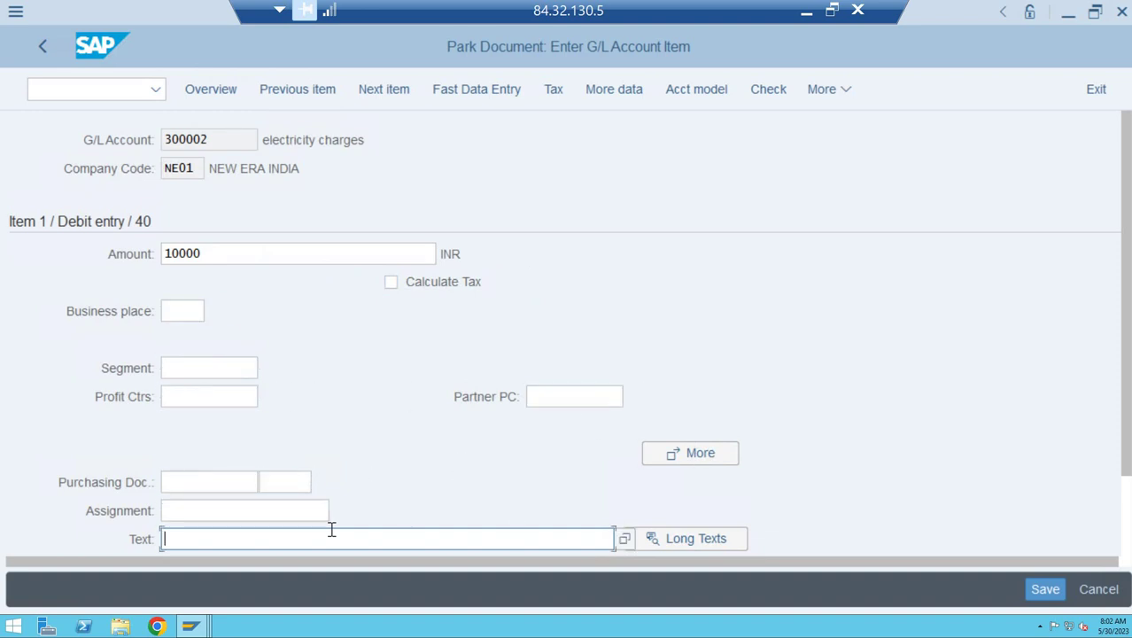
Use the earlier entry "Being exp. paid" as the item text and go on to the next line item
type("Be")
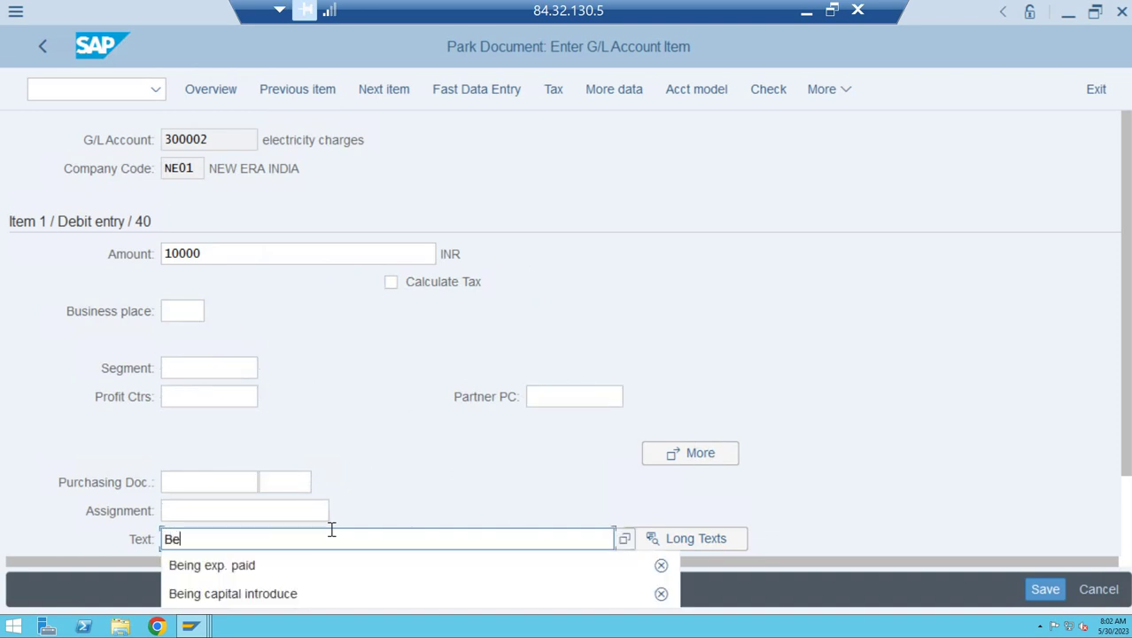
key("Down")
key("Return")
key("Tab")
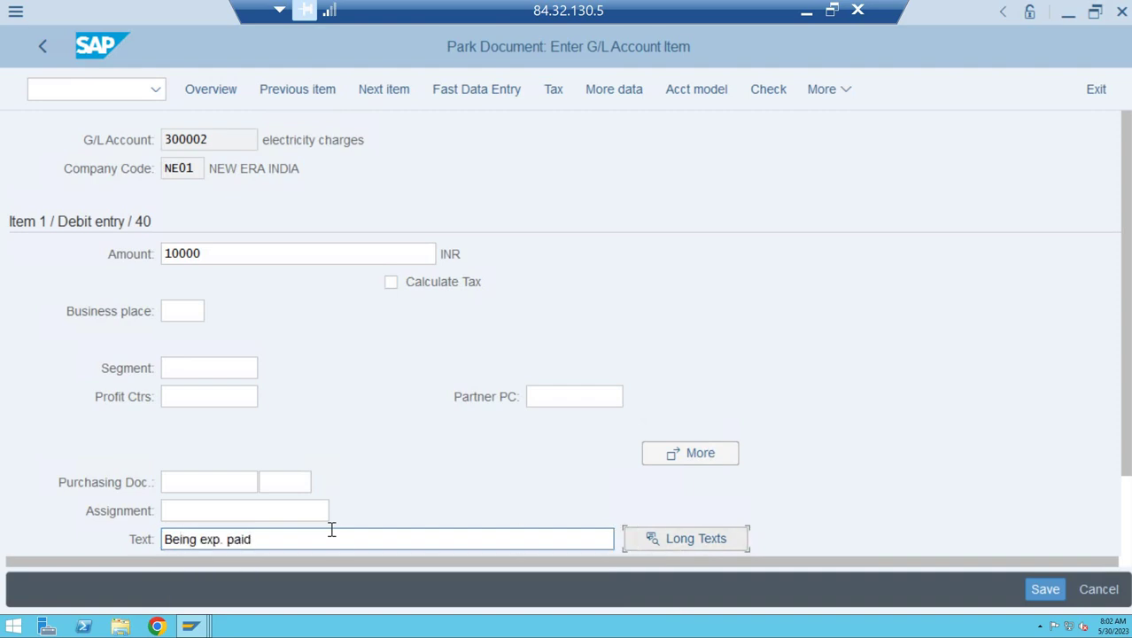
key("shift+Tab")
key("Return")
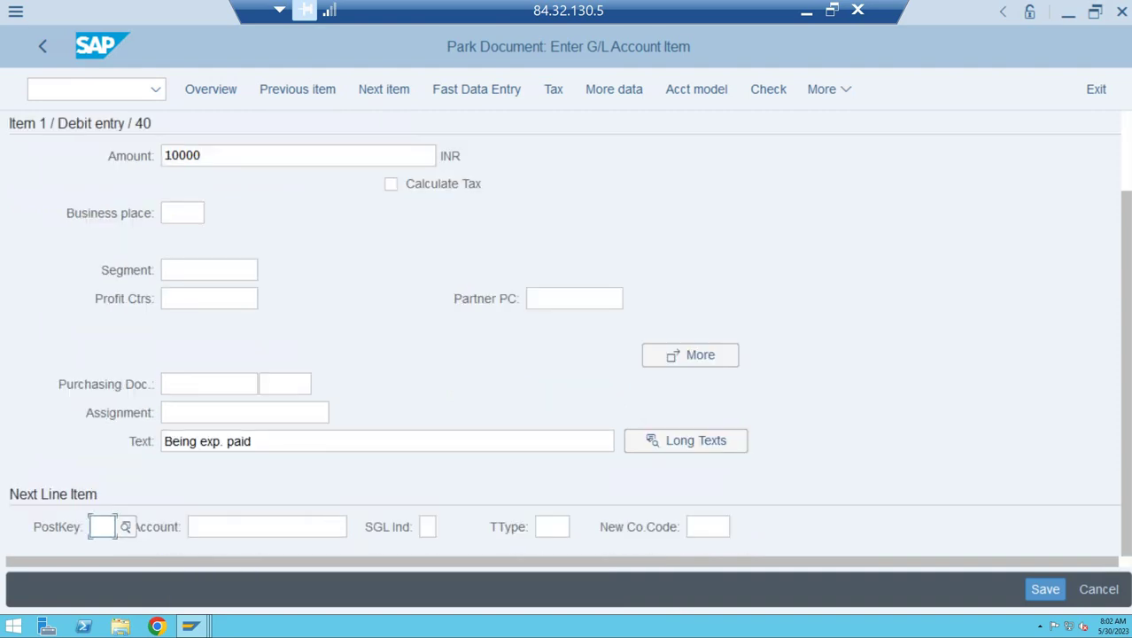
Set posting key 50 and account State Bank Of India (200002) for the next line item and proceed to its details
type("50")
key("Tab")
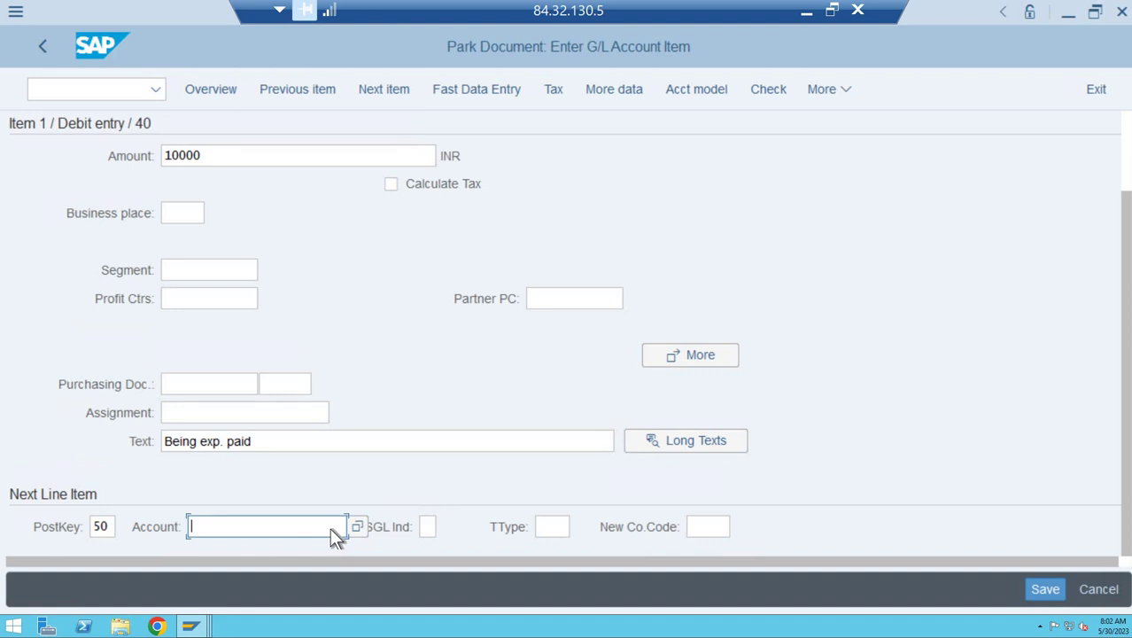
key("F4")
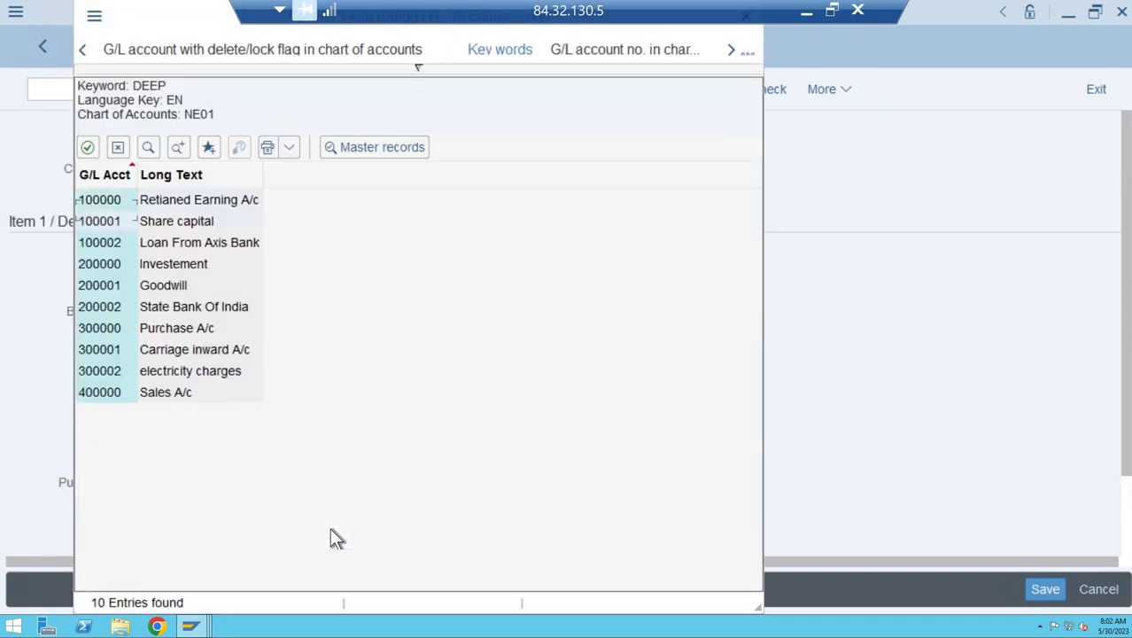
key("Return")
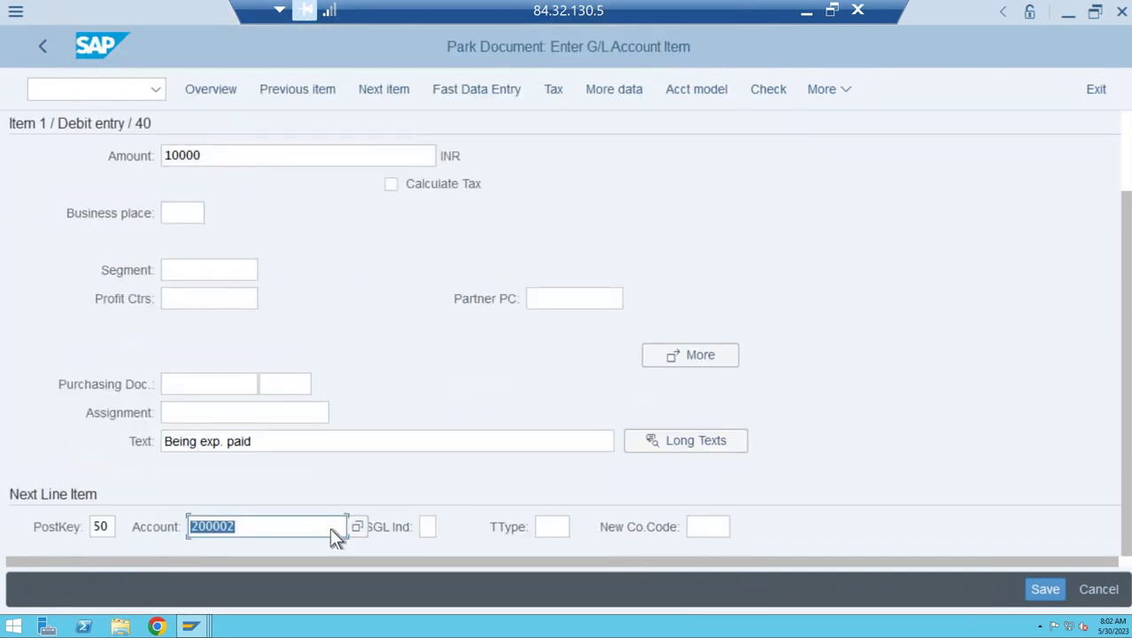
key("Return")
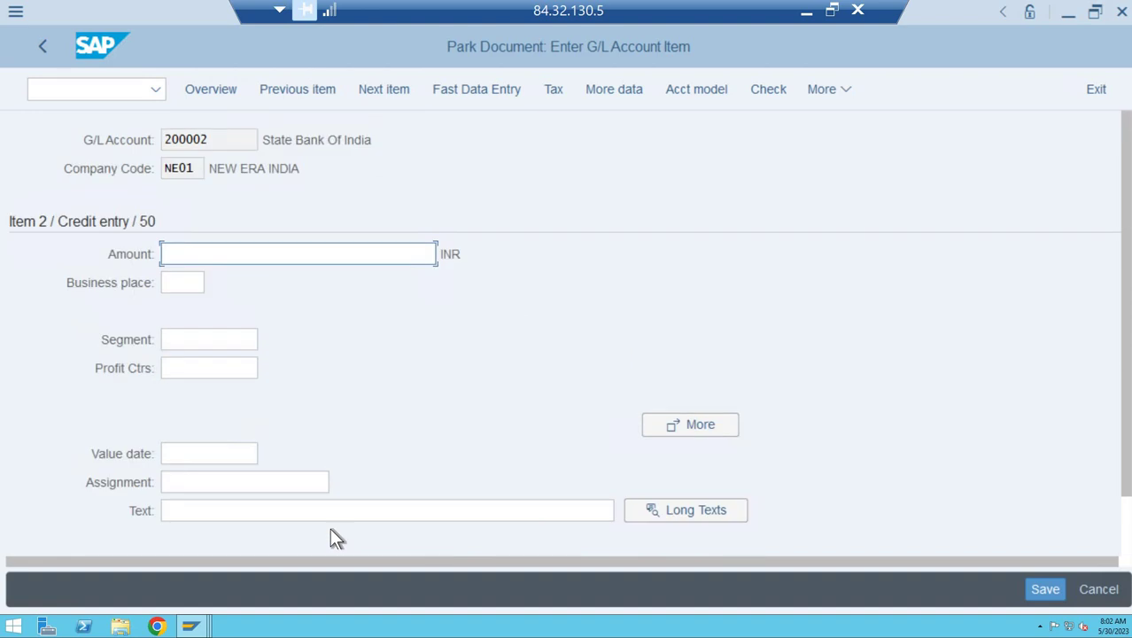
Fill the State Bank Of India credit item's amount with "*" and its text with "+" to take them from the first item
type("*")
key("Tab")
key("Tab")
key("Tab")
key("Tab")
key("Tab")
key("Tab")
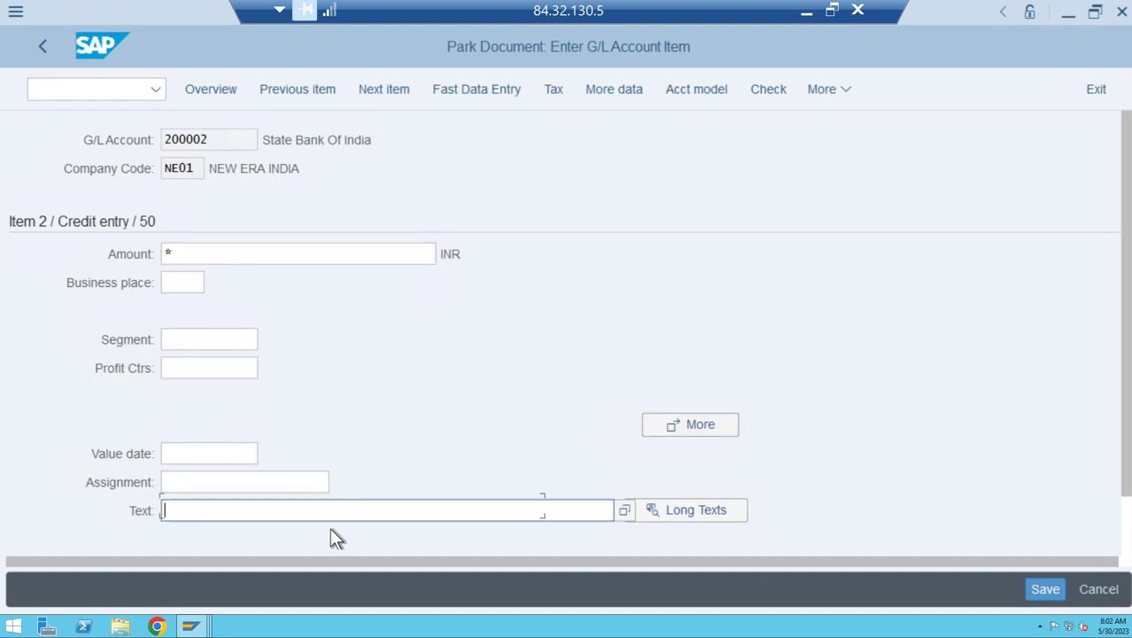
type("+")
Enter 30.05.2023 as the value date of the State Bank Of India credit item and confirm the item
left_click(212, 450)
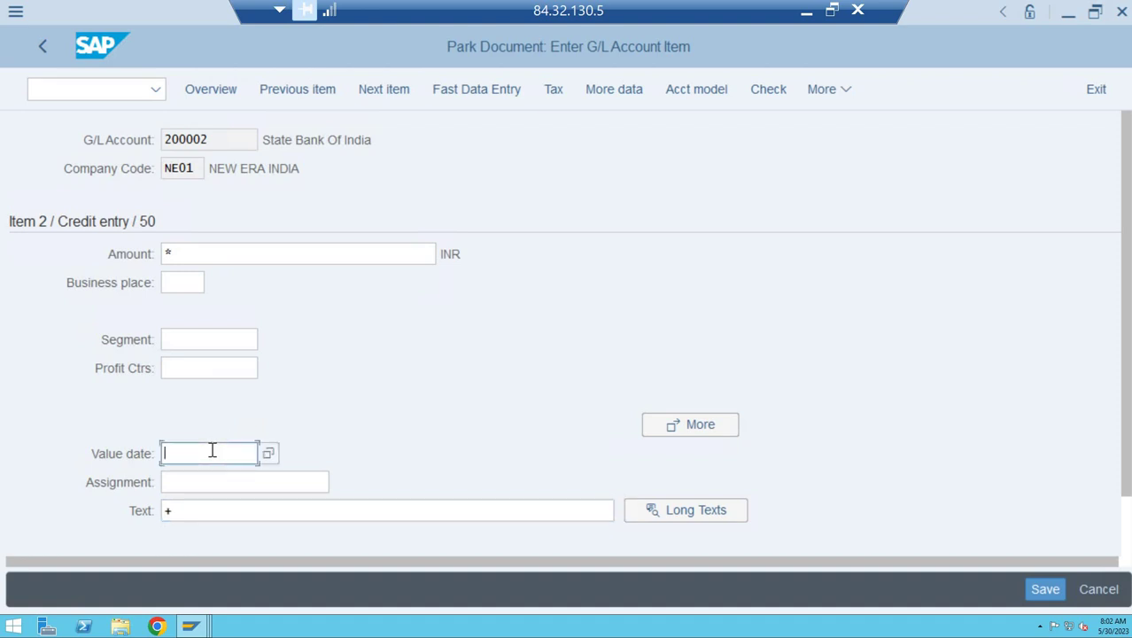
type("30.05.2023")
key("Return")
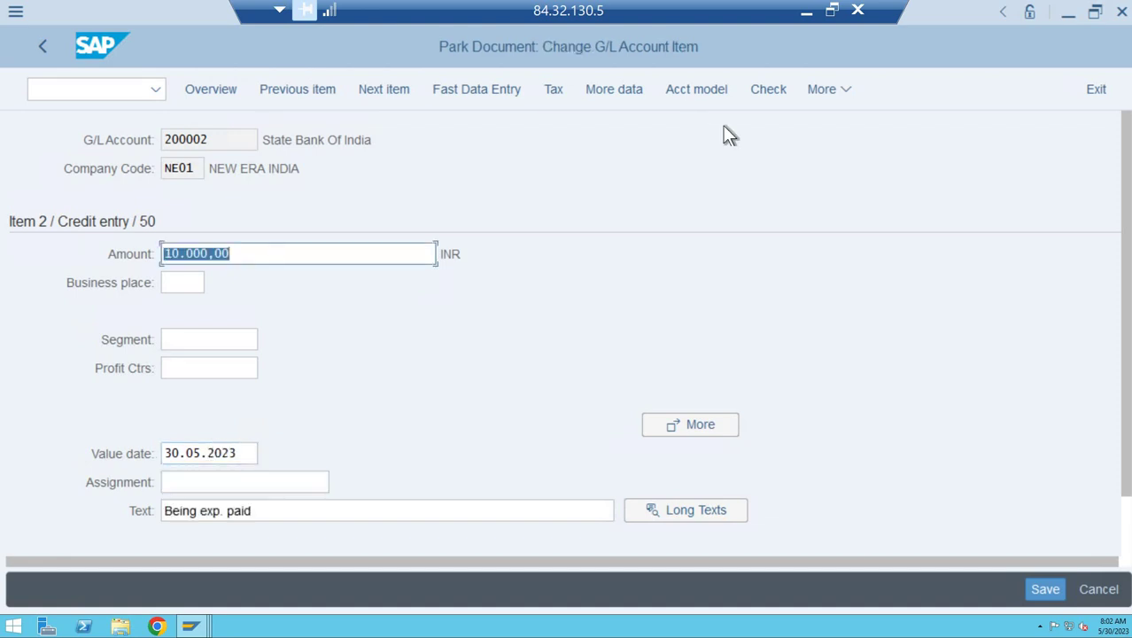
left_click(837, 94)
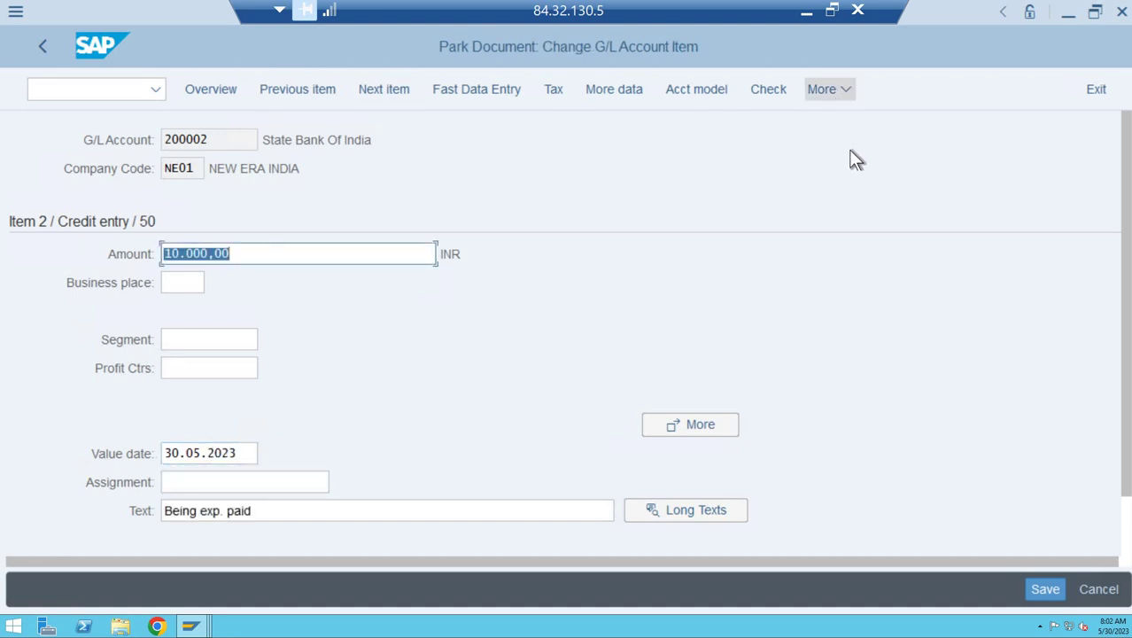
mouse_move(897, 131)
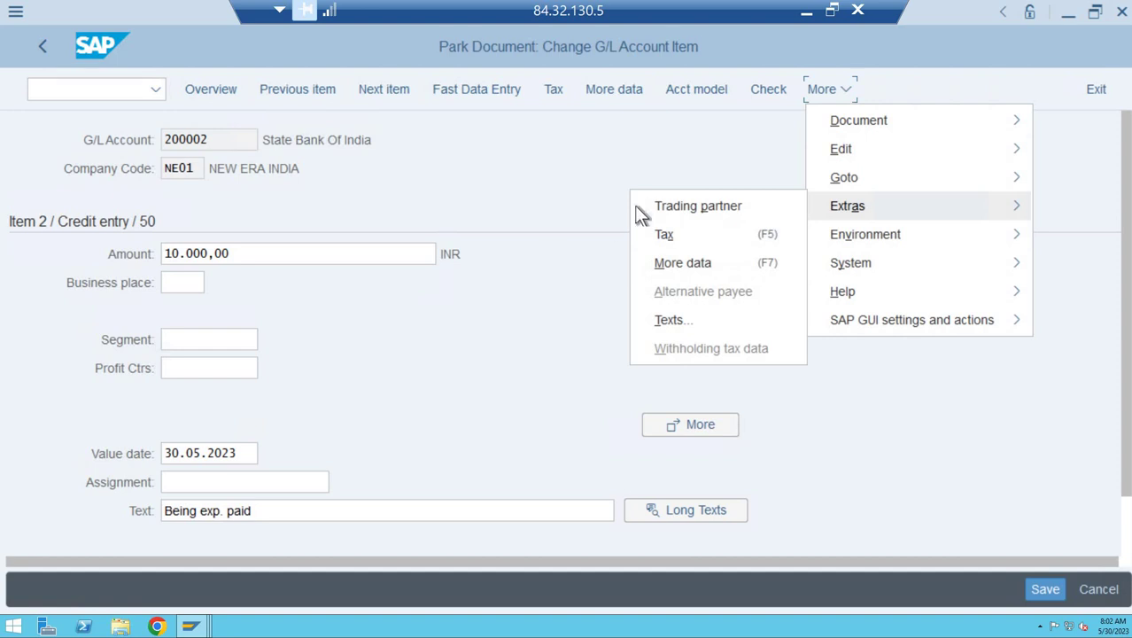
left_click(647, 211)
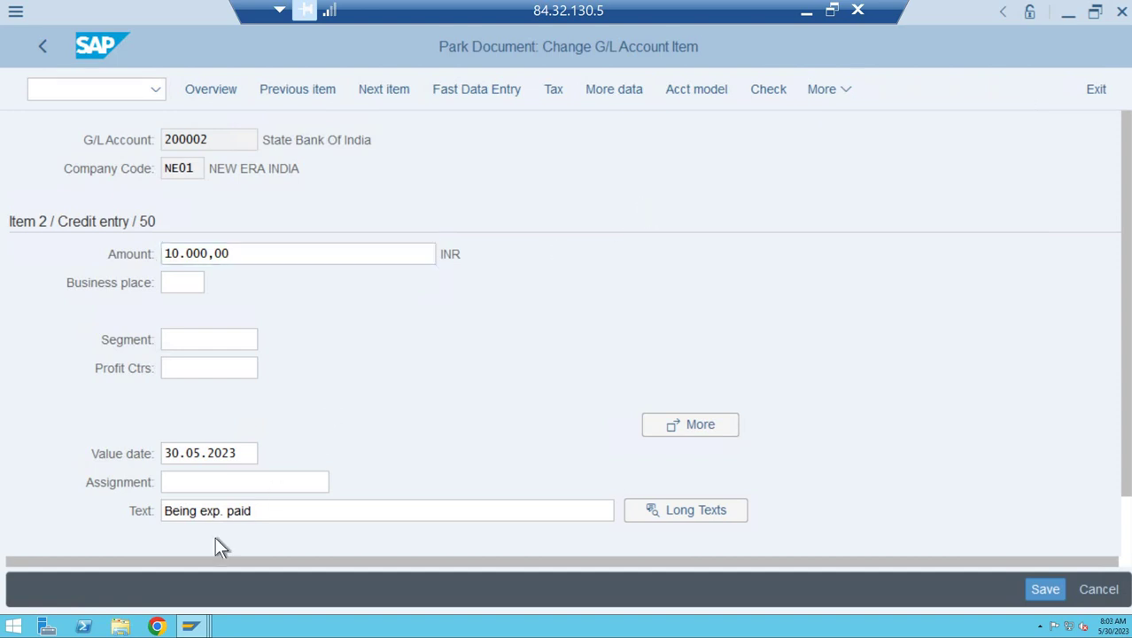
Save the electricity charges payment as a parked document
key("ctrl+s")
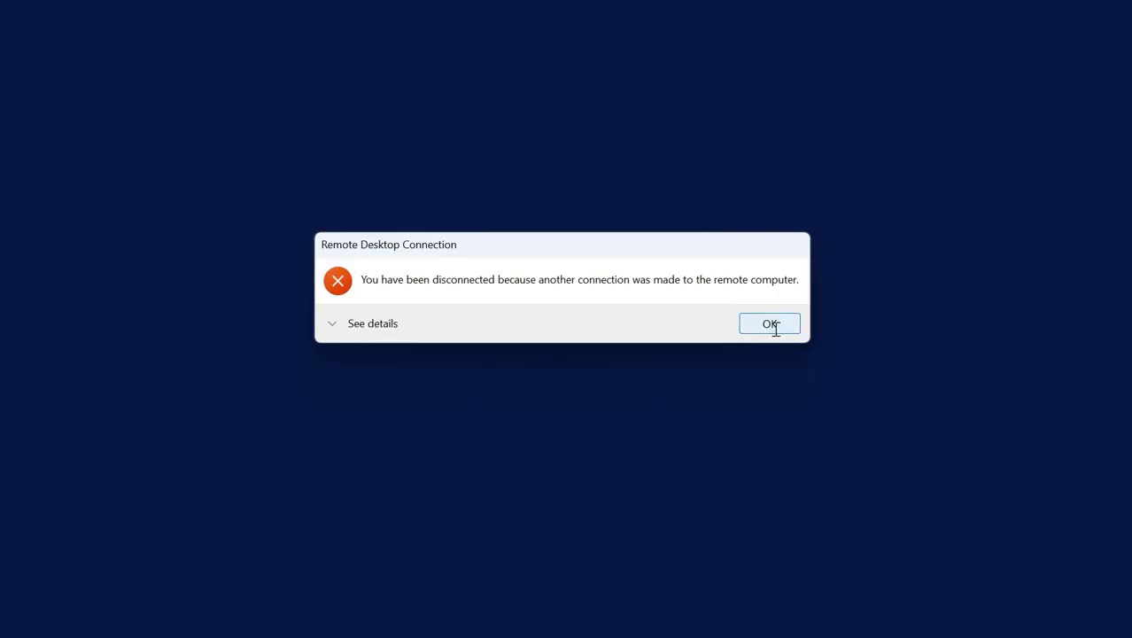
Dismiss the Remote Desktop disconnection notice and reconnect to the remote computer
left_click(770, 324)
left_click(652, 410)
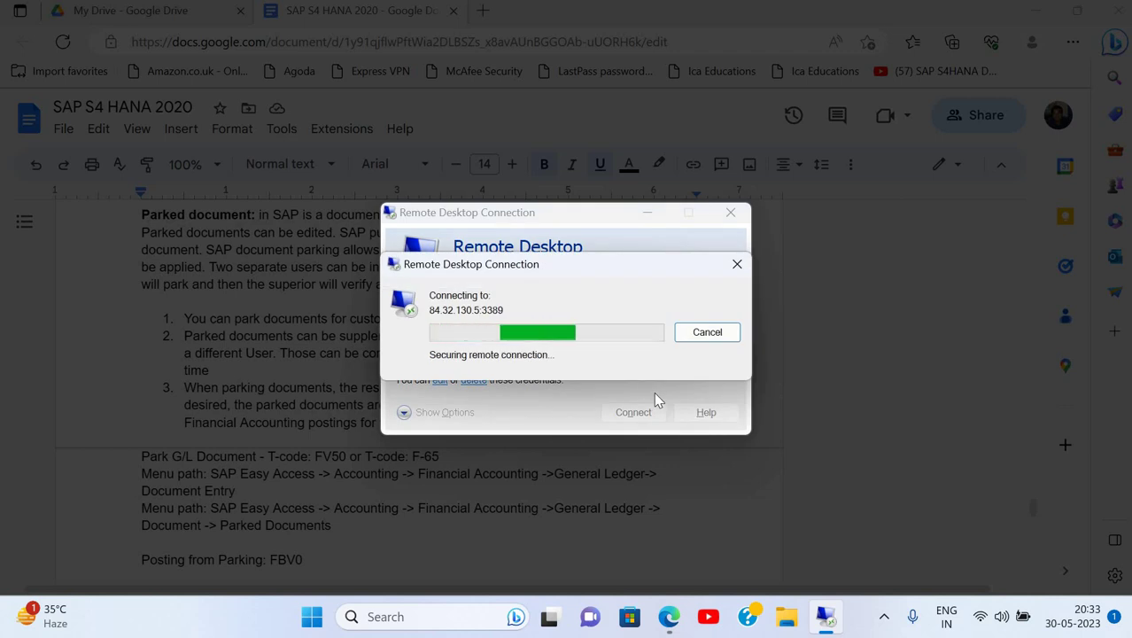
left_click(624, 507)
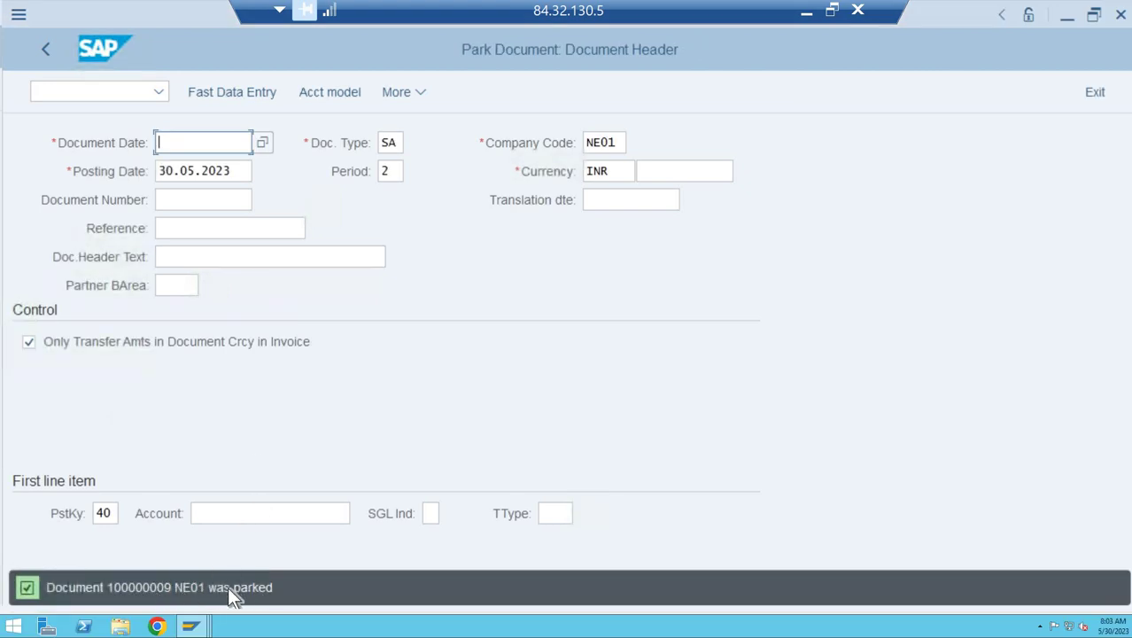
Leave the document parking transaction and start transaction FBV0 for posting parked documents
left_click(101, 94)
type("/n")
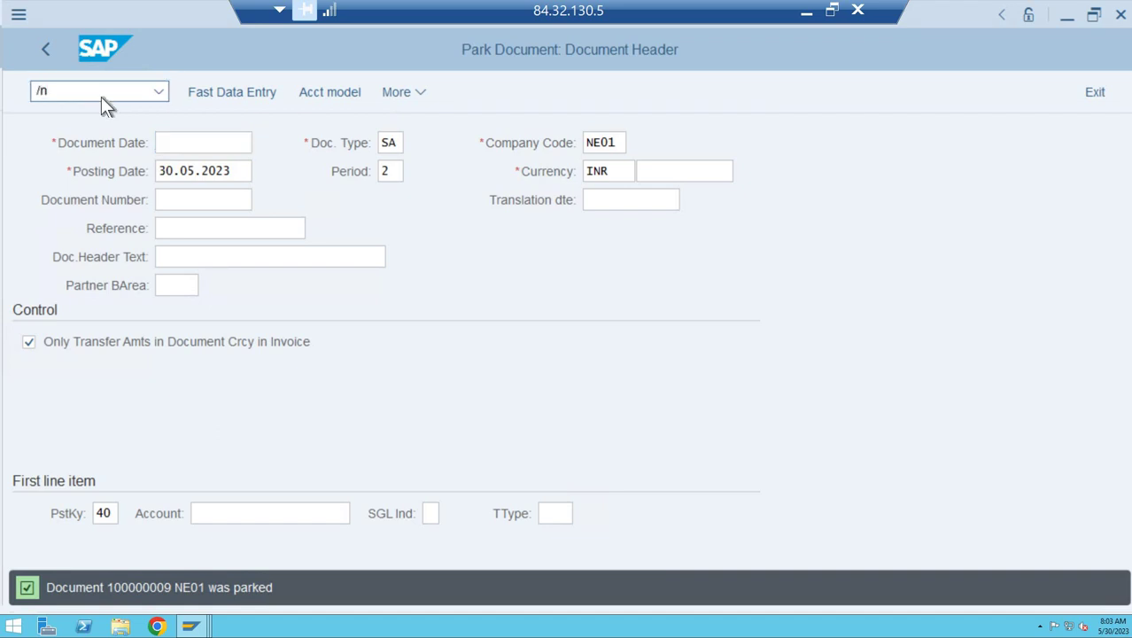
key("Return")
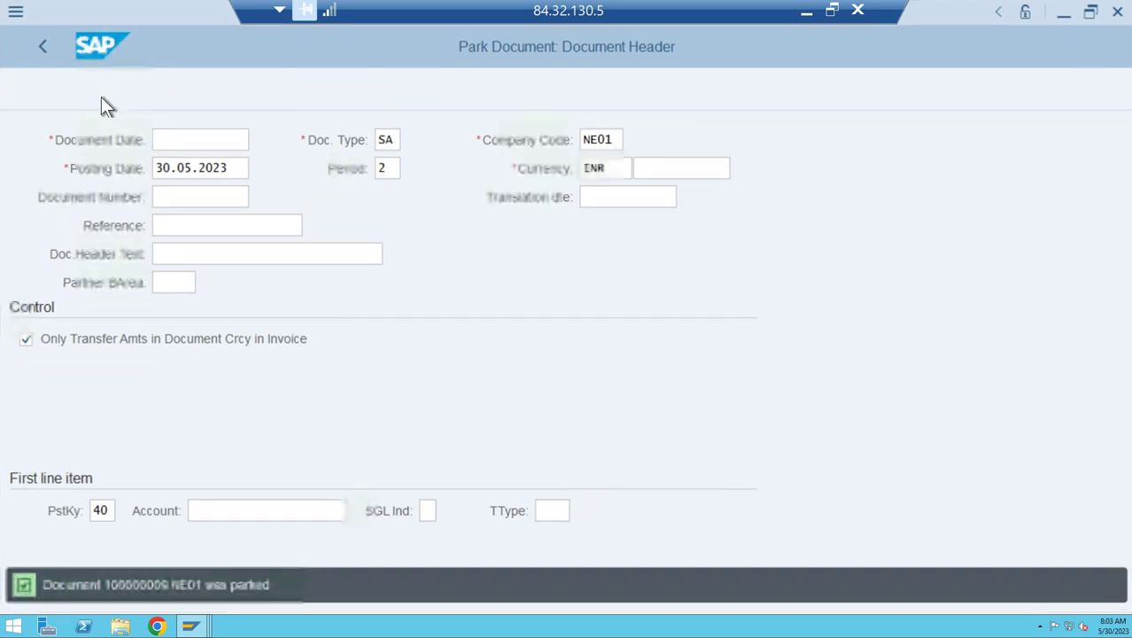
type("f")
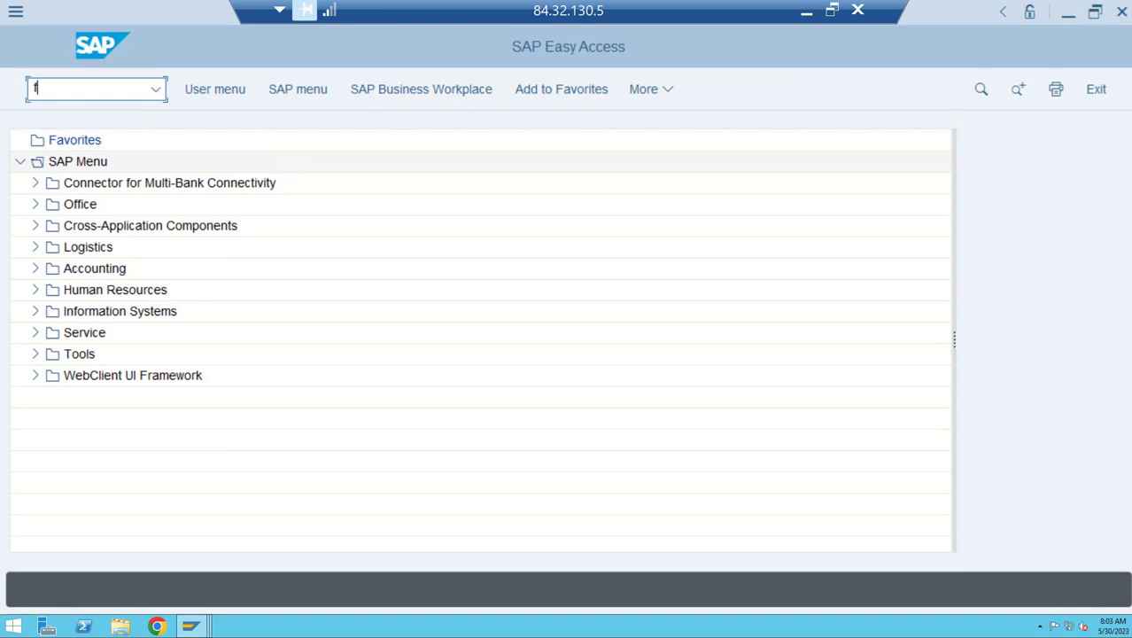
type("bv0")
key("Return")
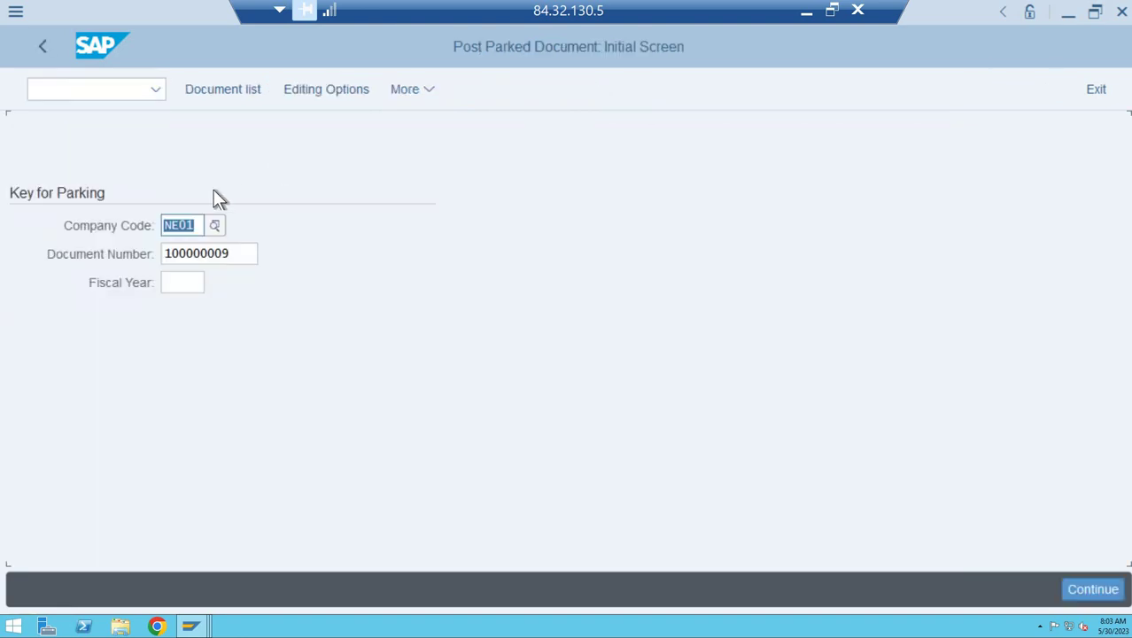
View the overview of parked document 100000009 in company code NE01 and return to the initial screen
left_click(240, 255)
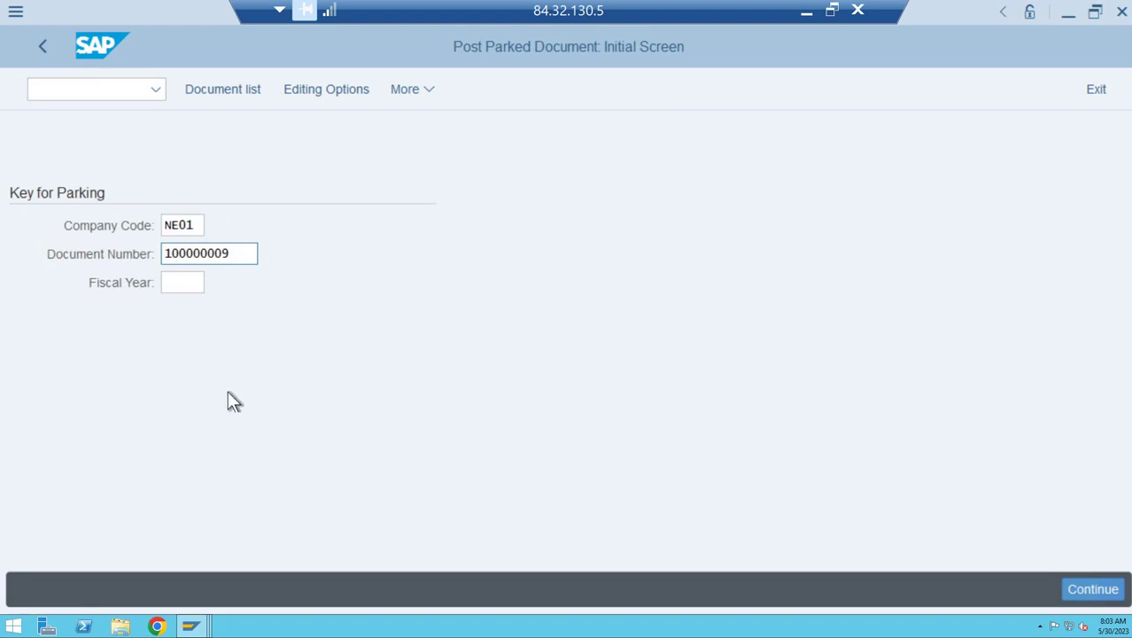
key("Return")
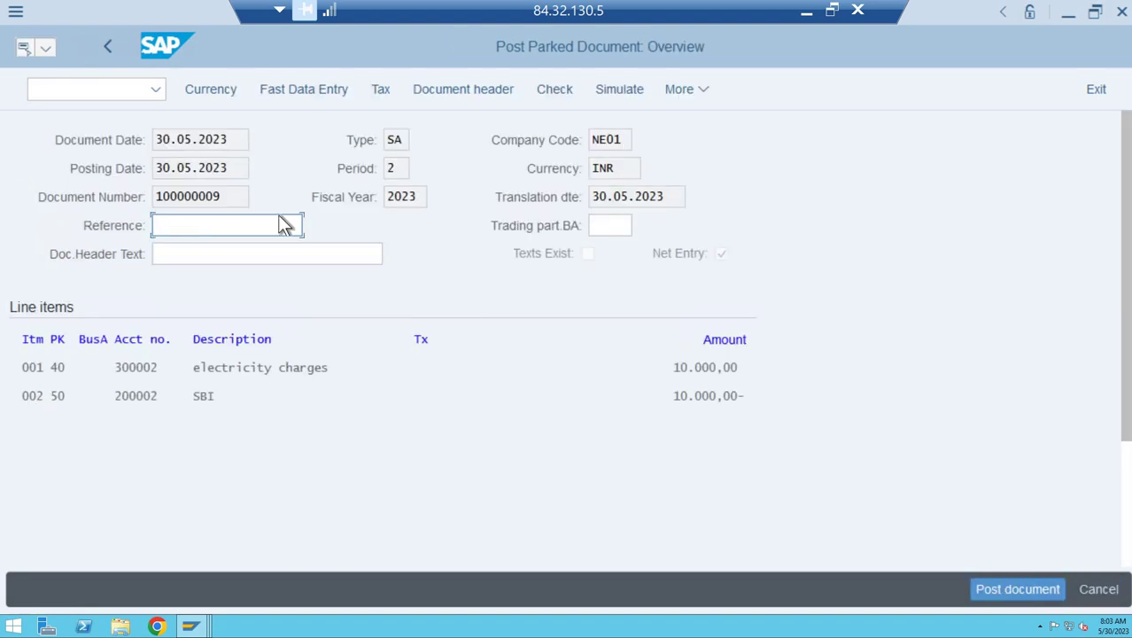
key("F3")
List the parked documents of company code NE01 for fiscal year 2023 and open document 100000009 from it
left_click(246, 94)
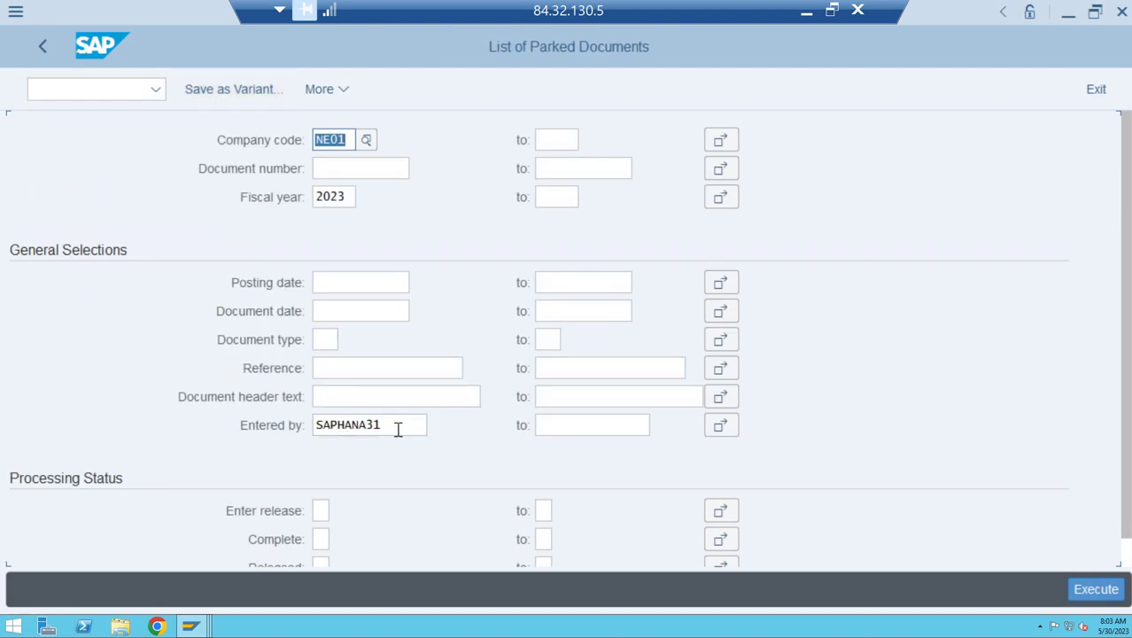
left_click(396, 429)
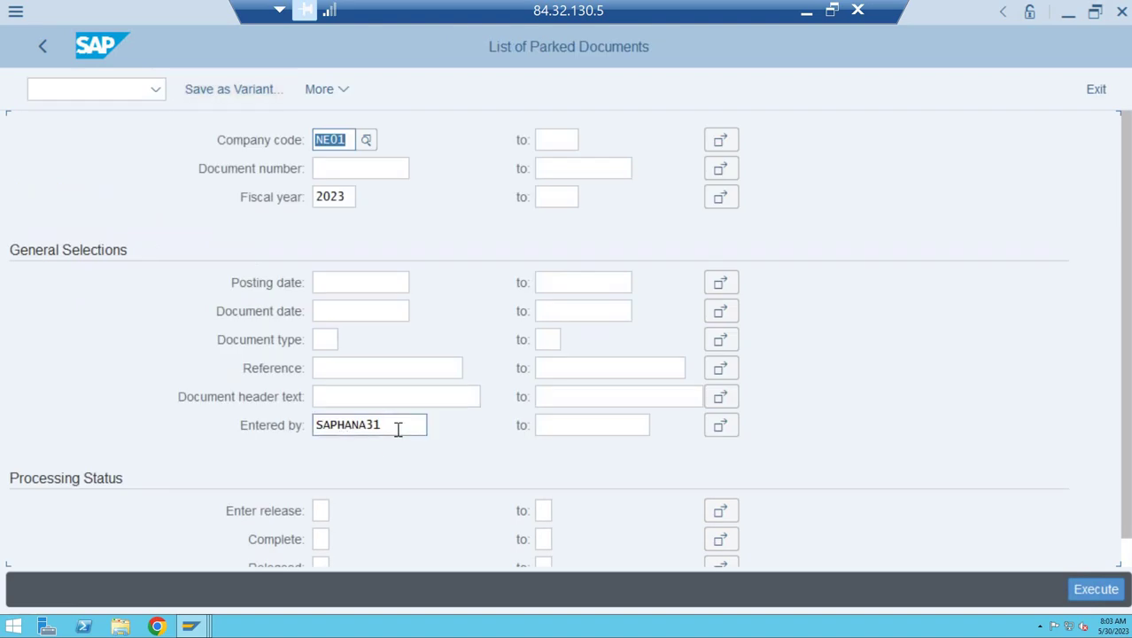
left_click(371, 377)
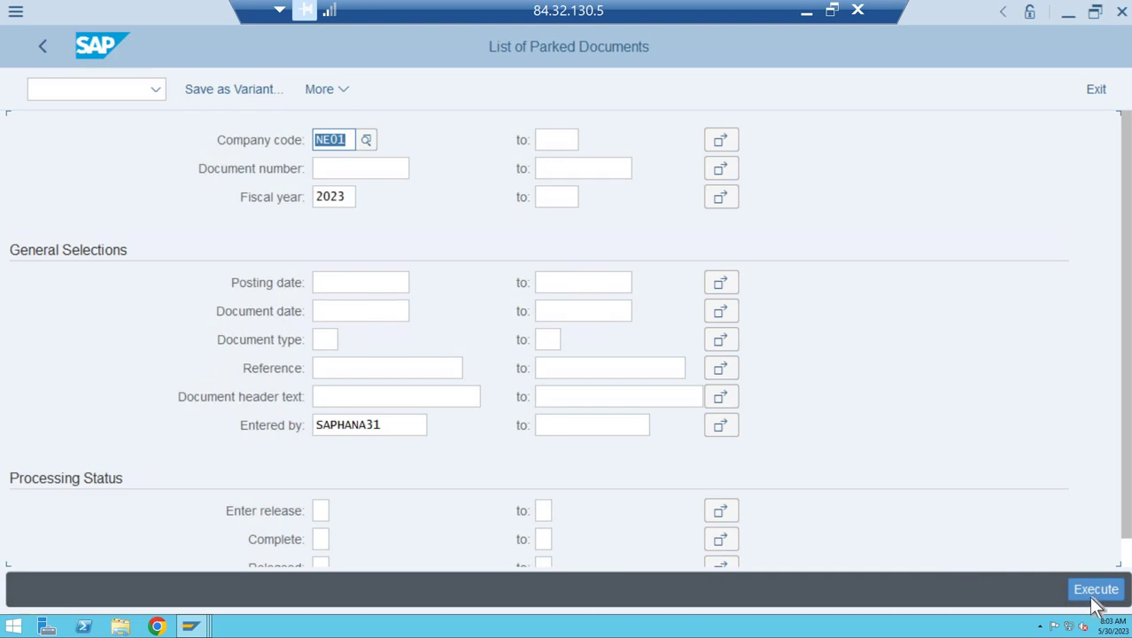
left_click(721, 369)
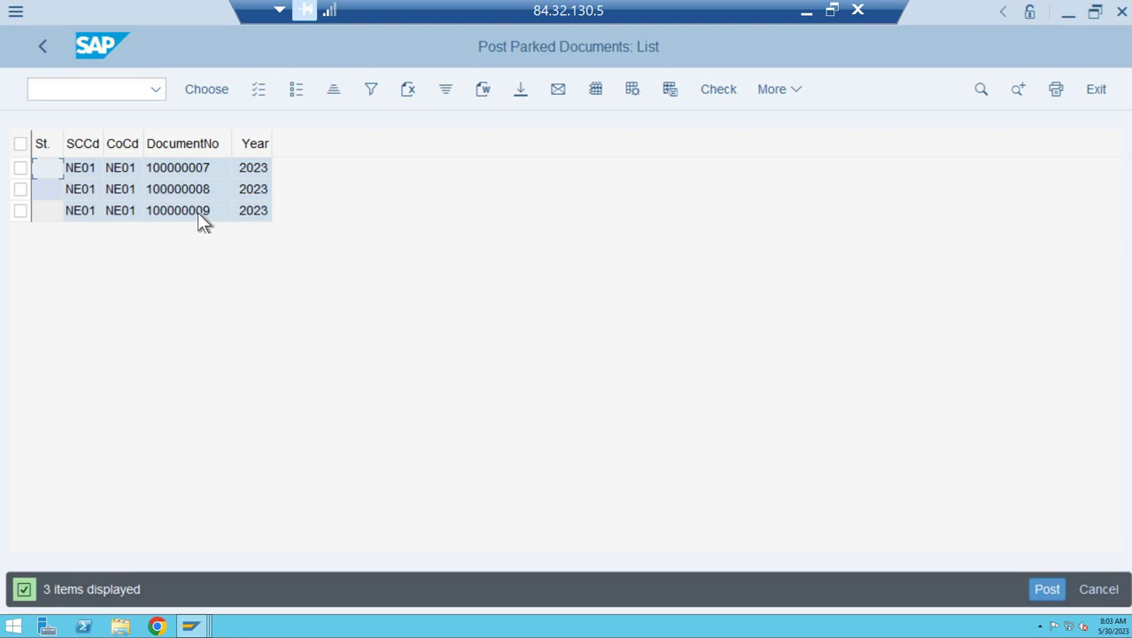
left_click(198, 213)
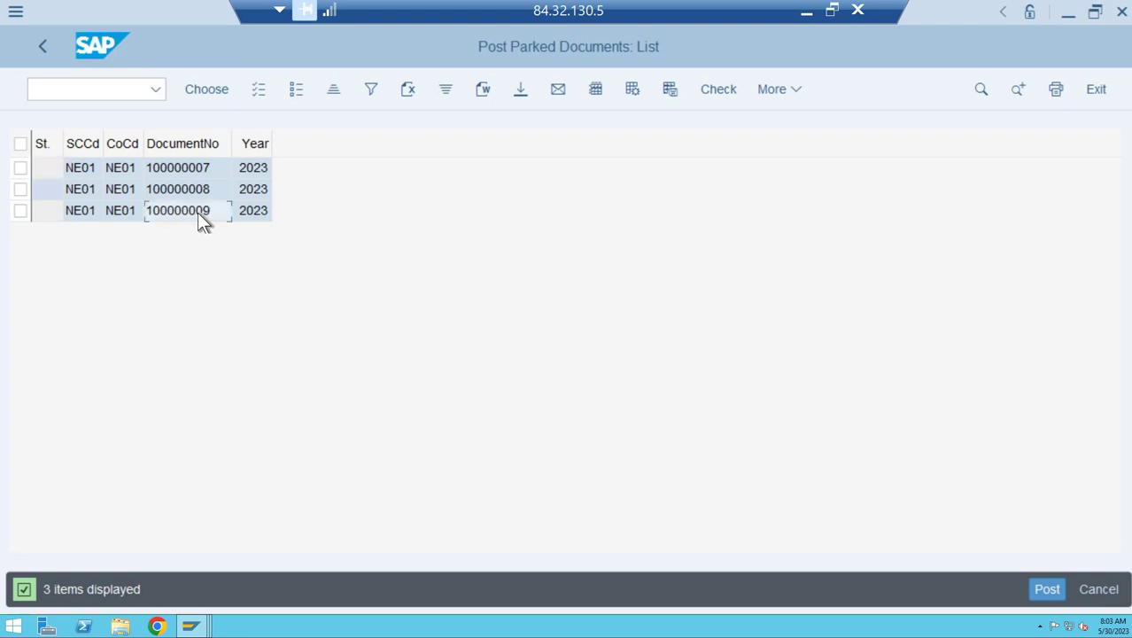
double_click(197, 212)
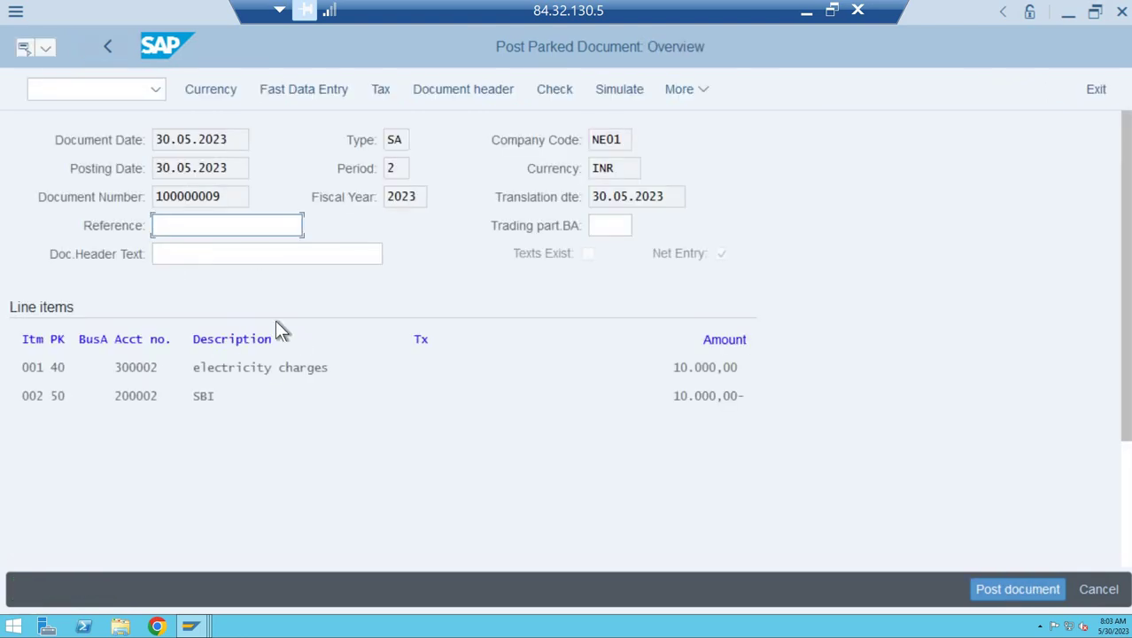
Enter "Expense paid" as the document header text and post the parked document
left_click(252, 257)
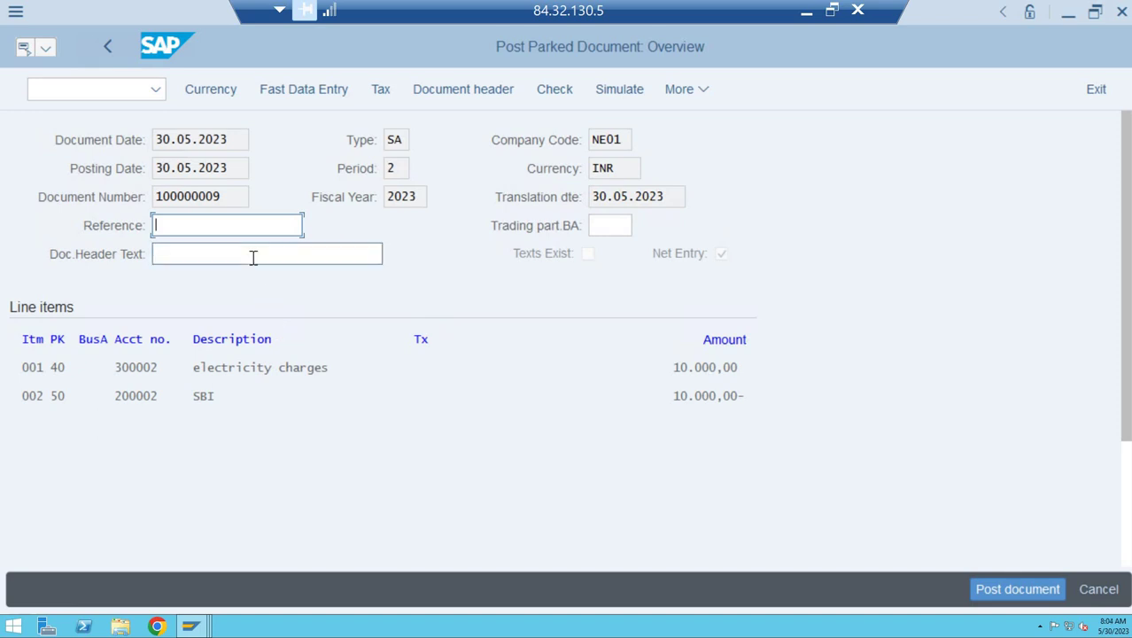
type("E")
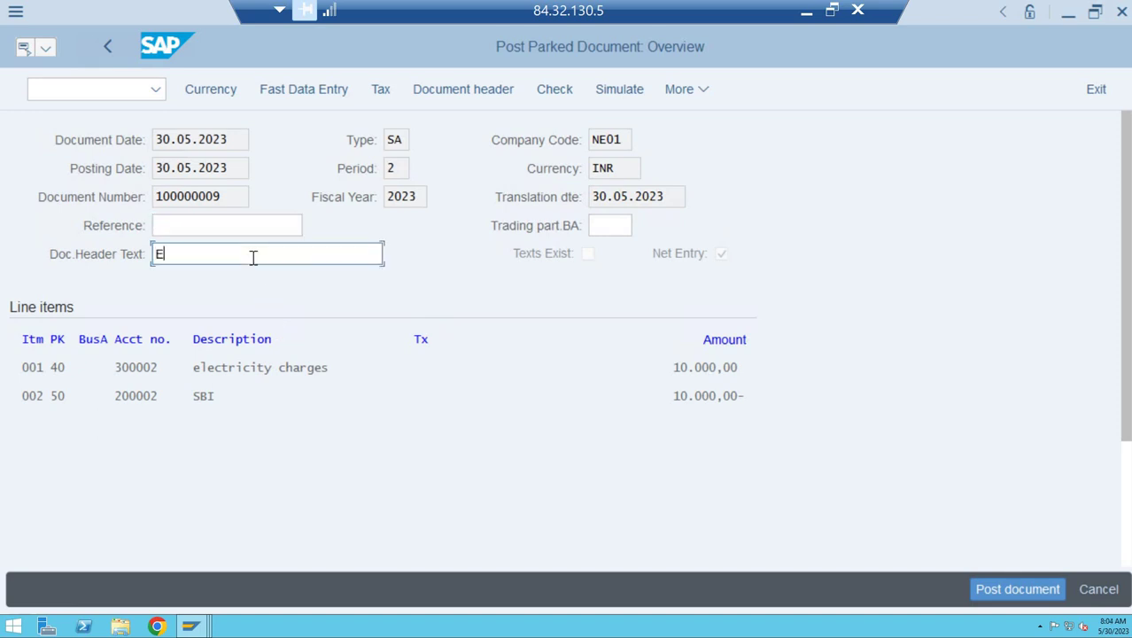
type("xpense paid")
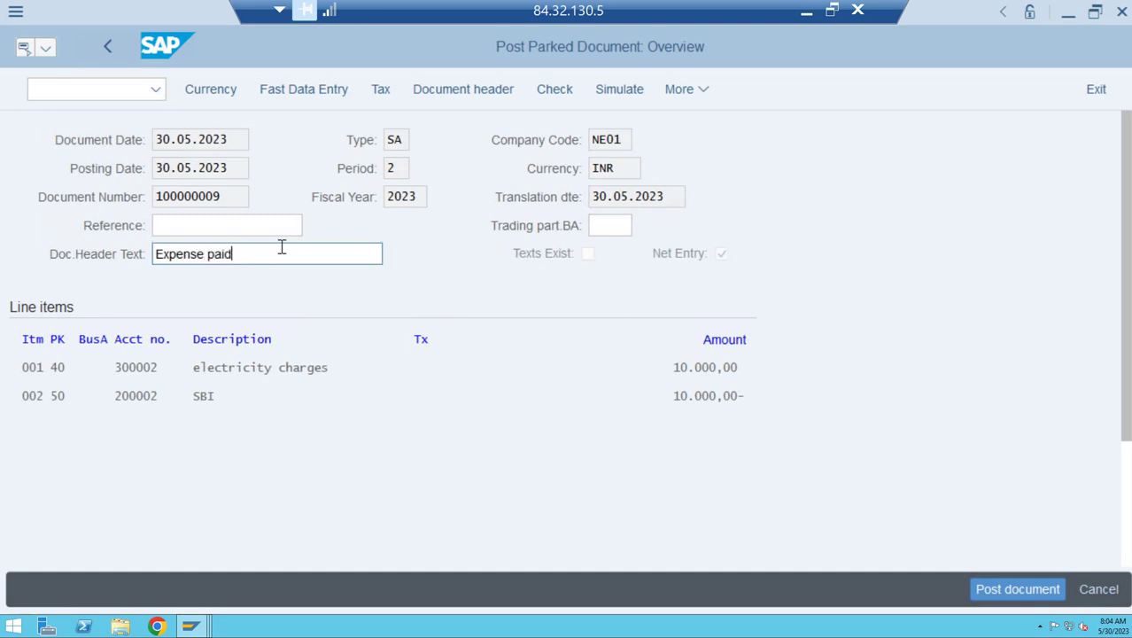
key("shift+Tab")
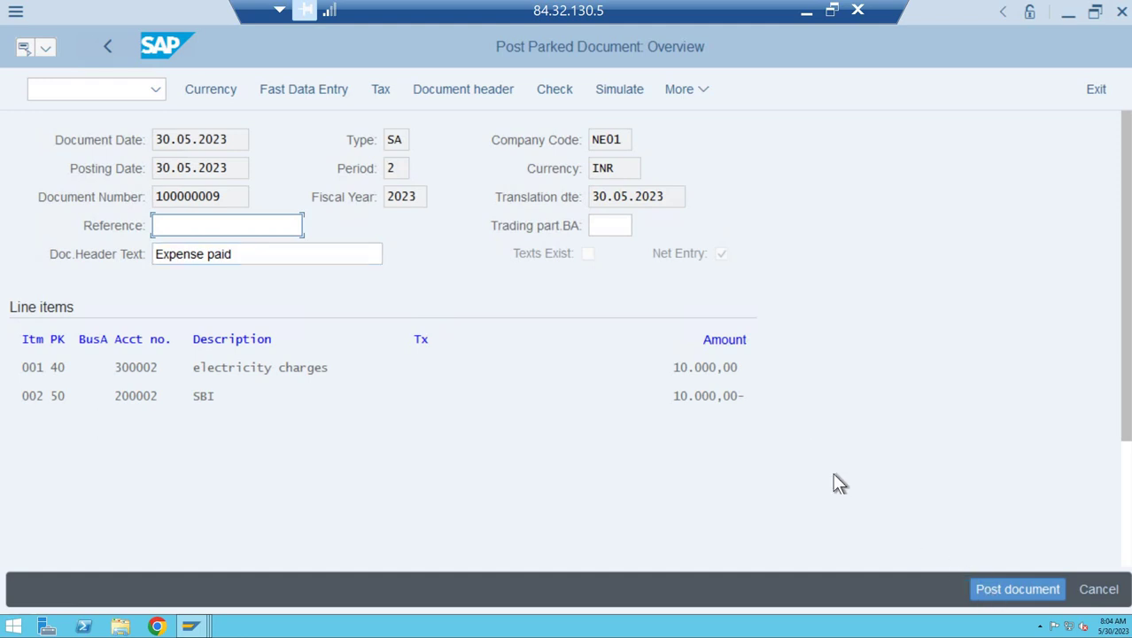
left_click(990, 586)
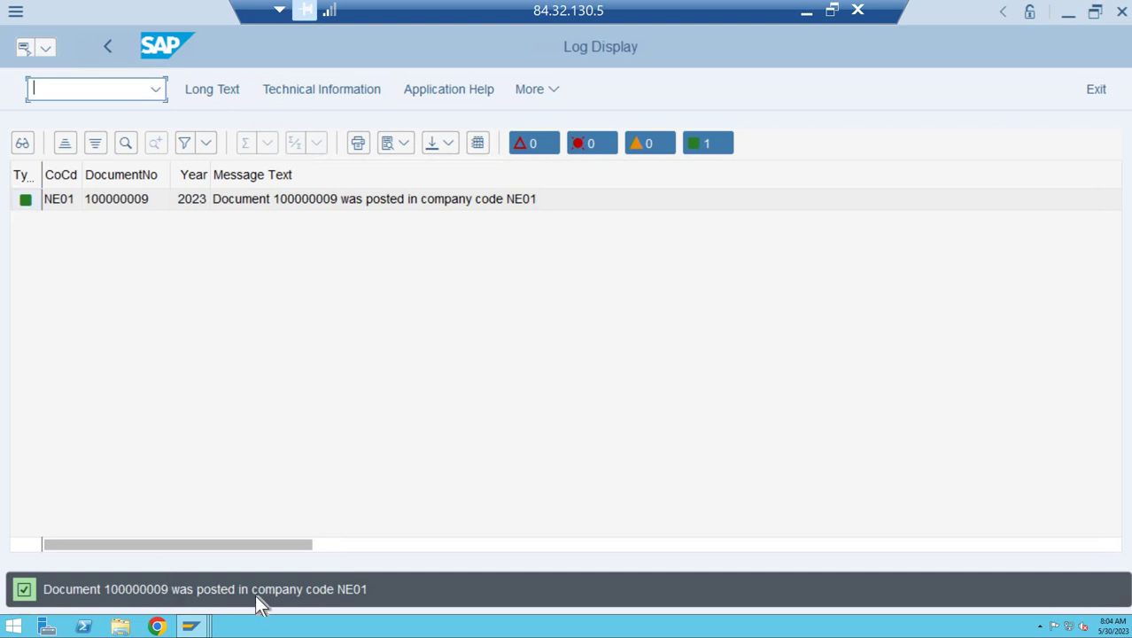
Return to the list of parked documents to check which ones are still unposted, and leave the list
key("F3")
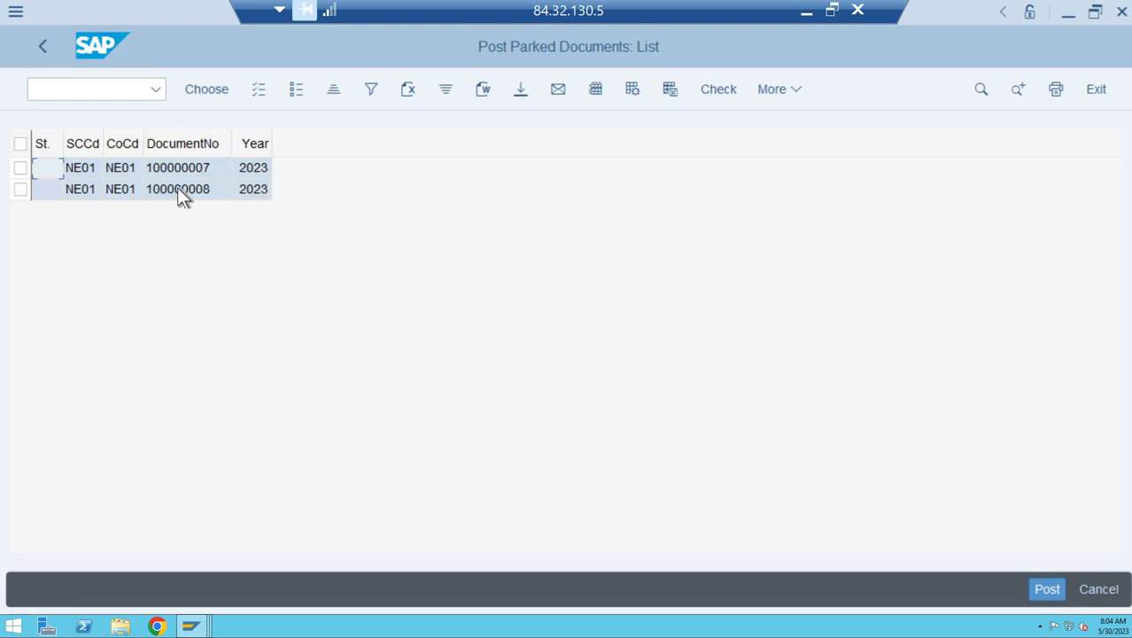
left_click(178, 190)
key("F3")
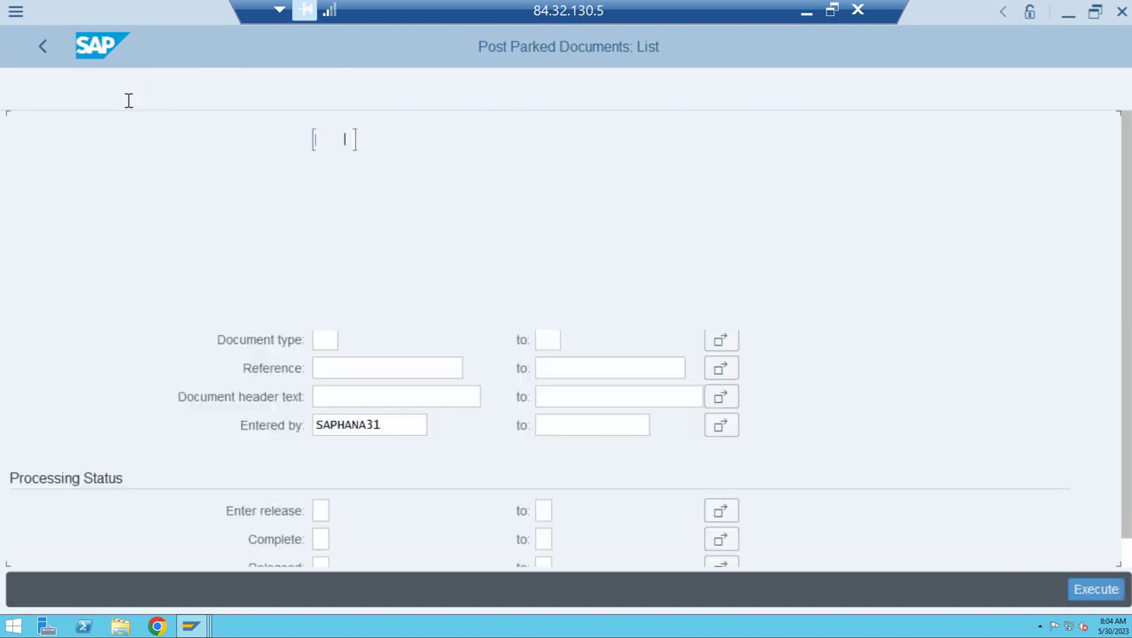
Exit to SAP Easy Access and start transaction FBL3N for the G/L account line item display
left_click(120, 91)
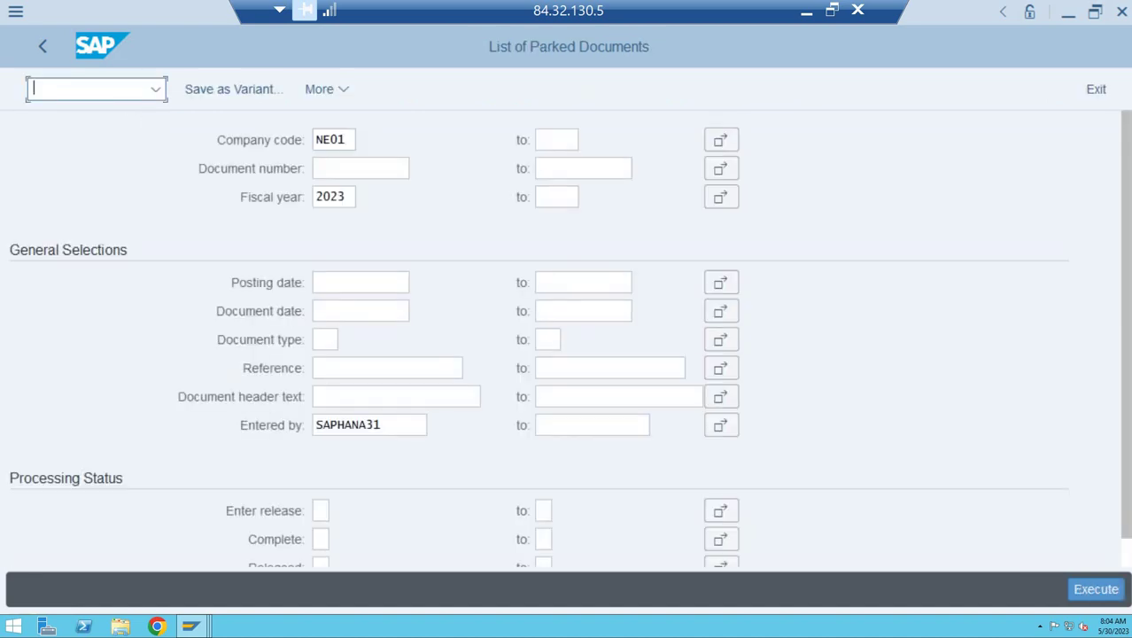
type("/n")
key("Return")
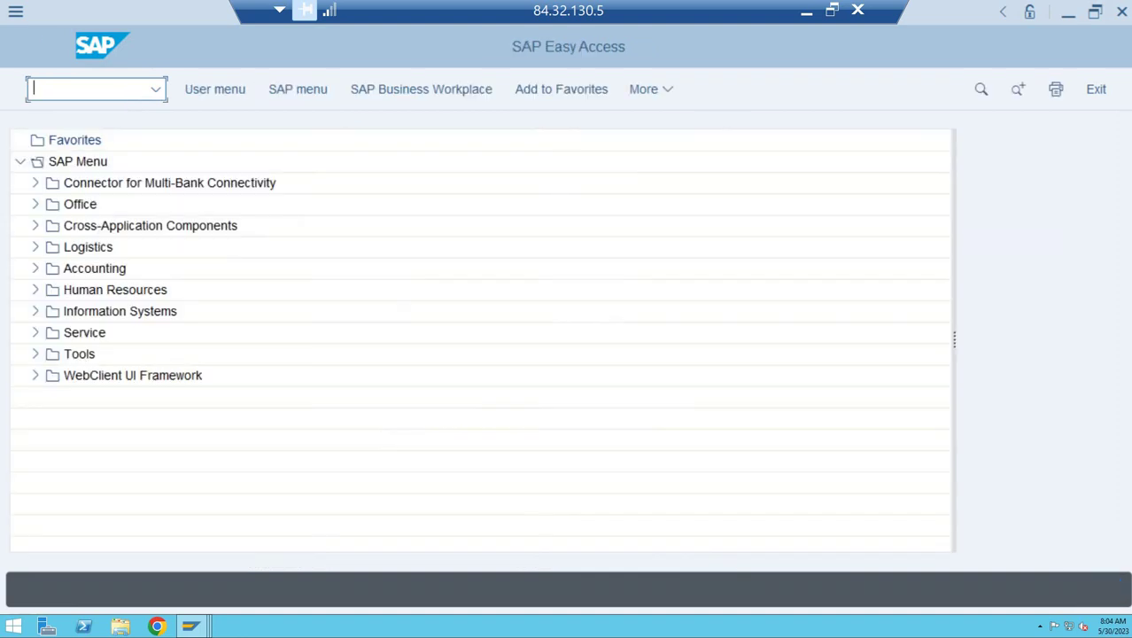
type("fbl3n")
key("Return")
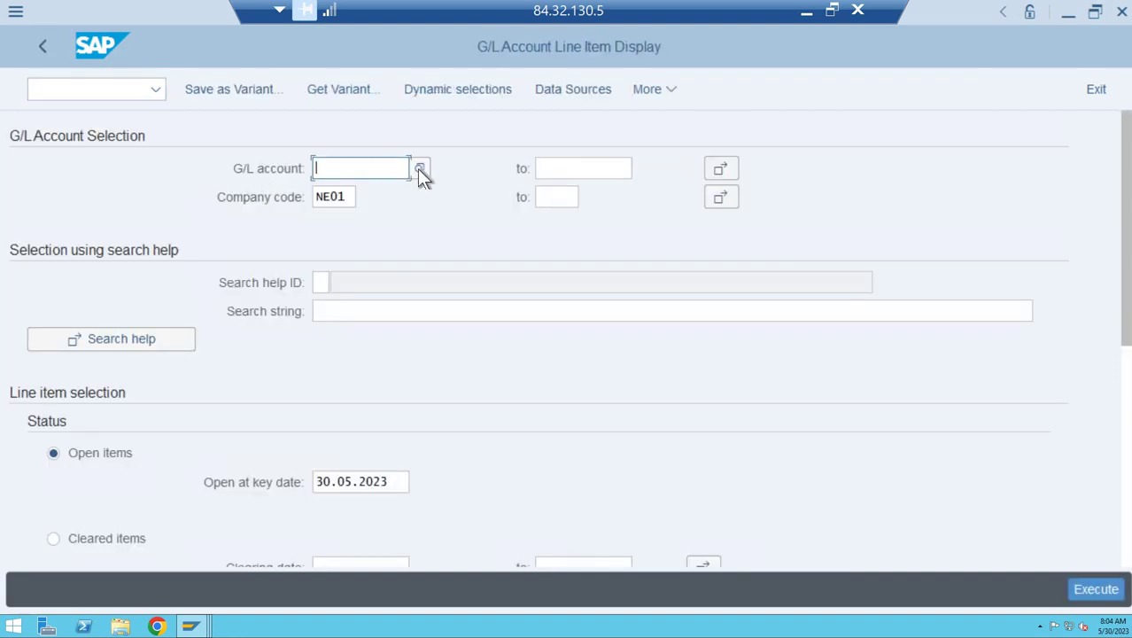
key("F4")
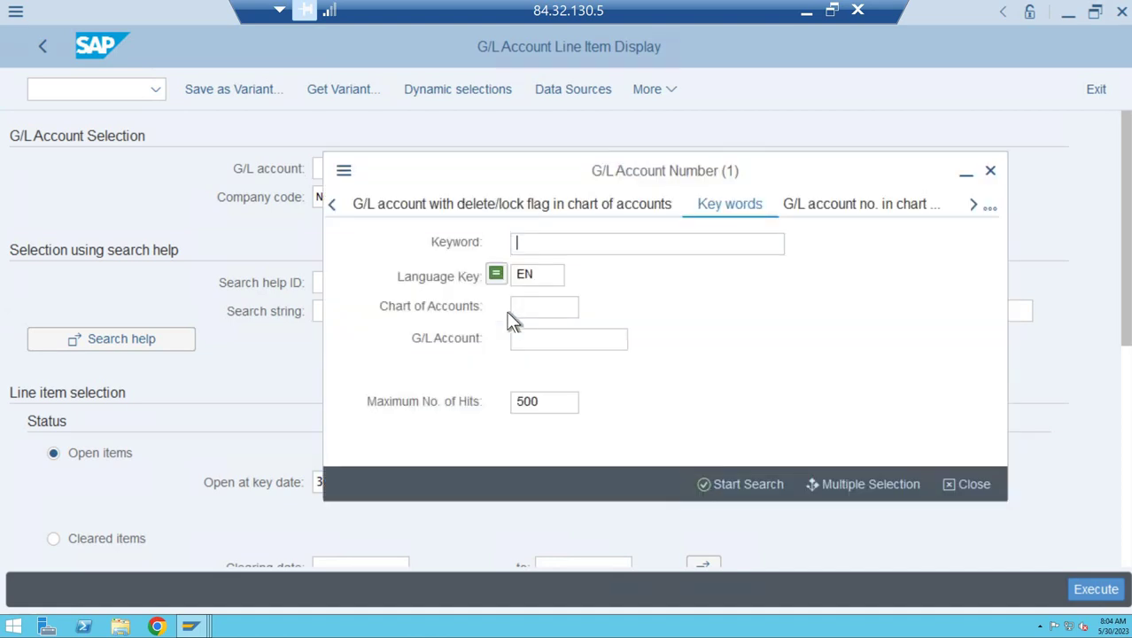
key("Return")
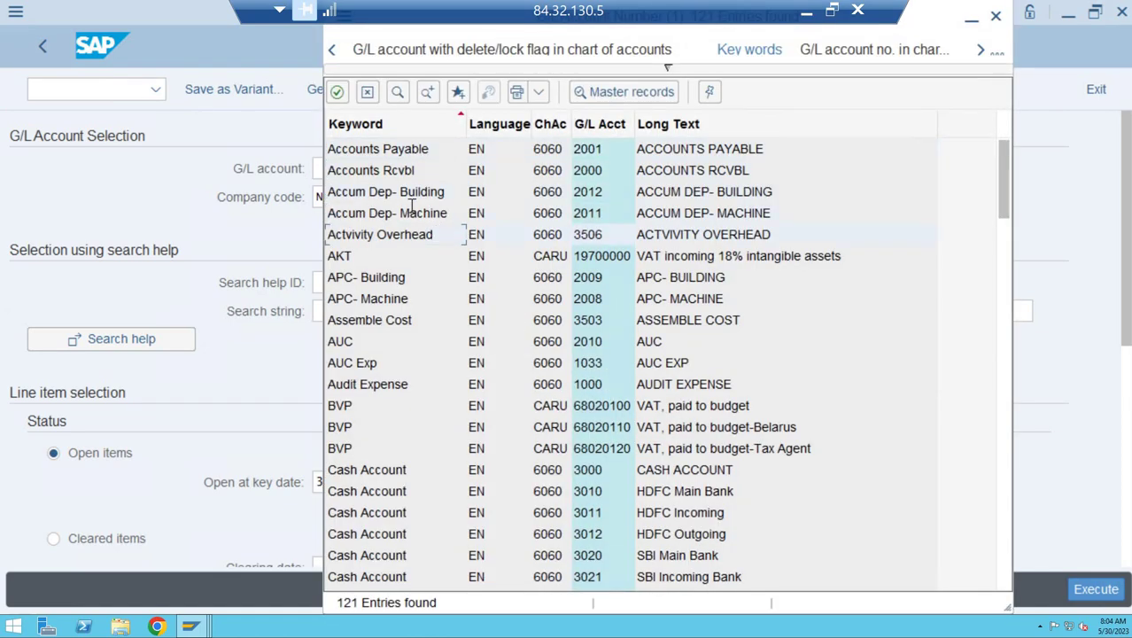
key("Escape")
Search the G/L accounts in chart of accounts NE01 and choose electricity charges (300002) as the G/L account
left_click(420, 169)
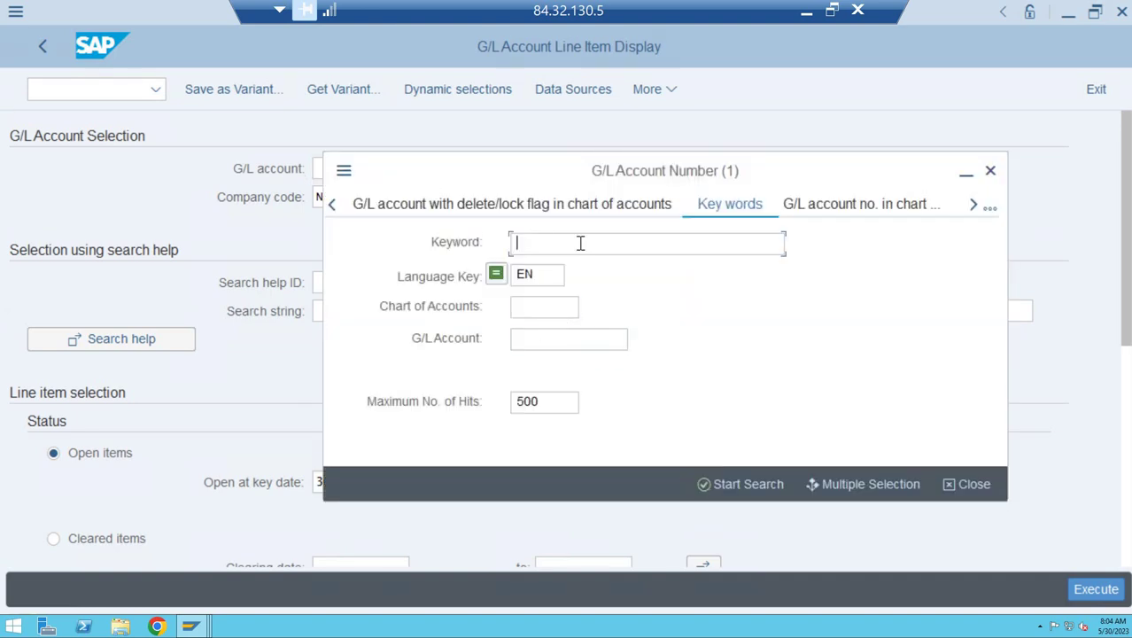
left_click(542, 305)
type("ne")
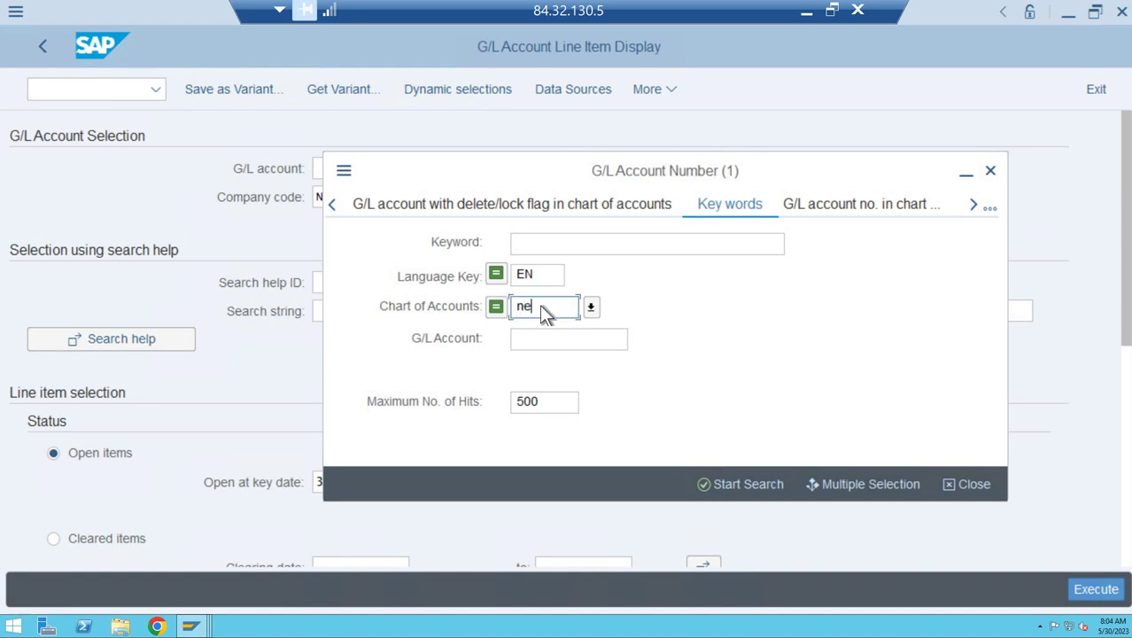
type("01")
key("Return")
key("Down")
key("Down")
key("Down")
key("Down")
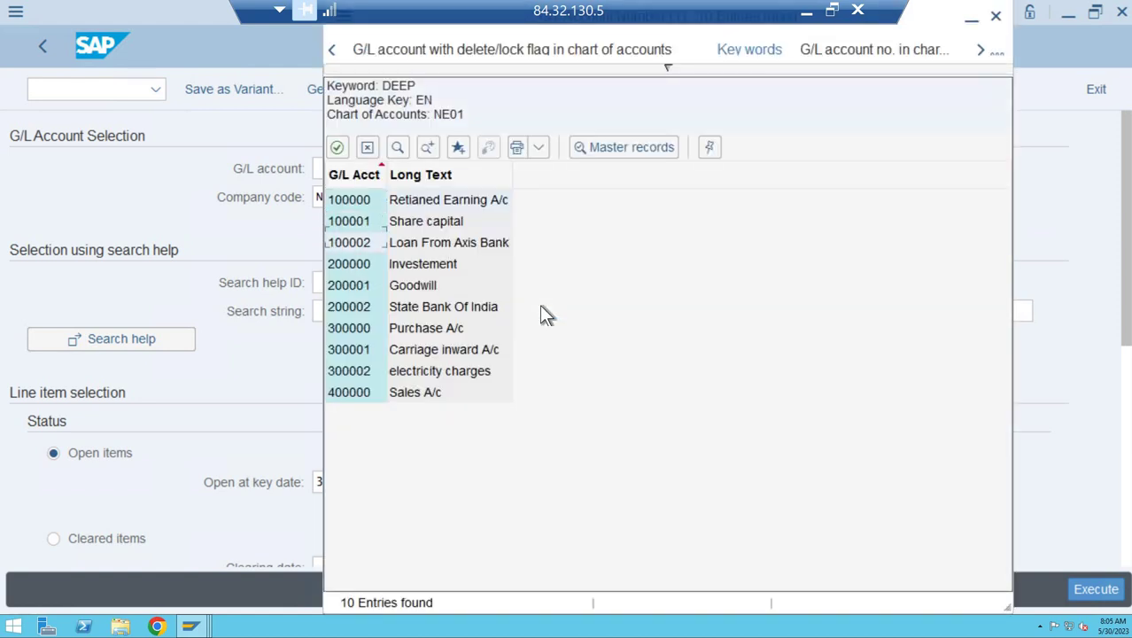
key("Down")
key("Down")
key("Down")
key("Down")
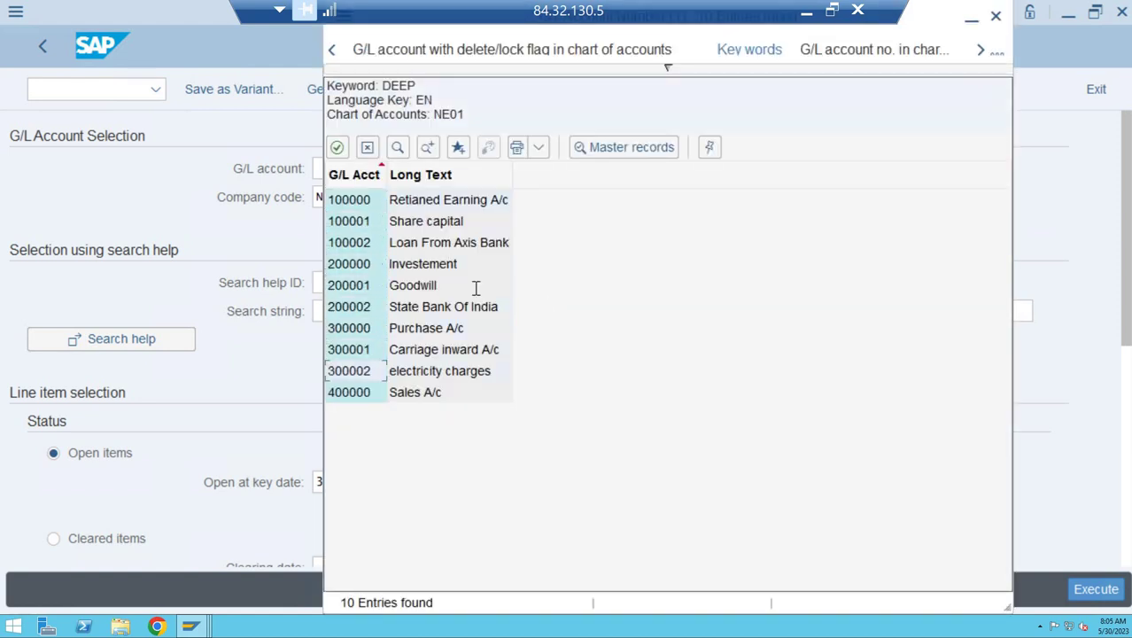
key("Return")
Run the line item display for the electricity charges account and check the posting of document 100000009 and its amount
left_click(1095, 588)
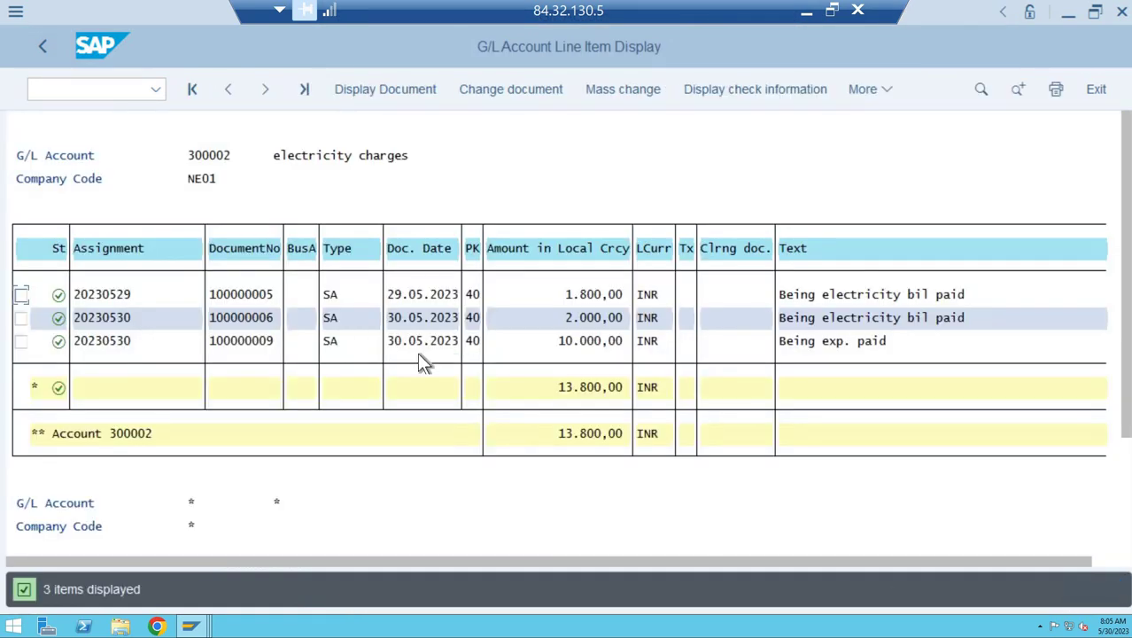
left_click(419, 343)
left_click(588, 341)
Leave the line item display and disconnect the remote desktop session, confirming the disconnection
key("F3")
key("F3")
key("F3")
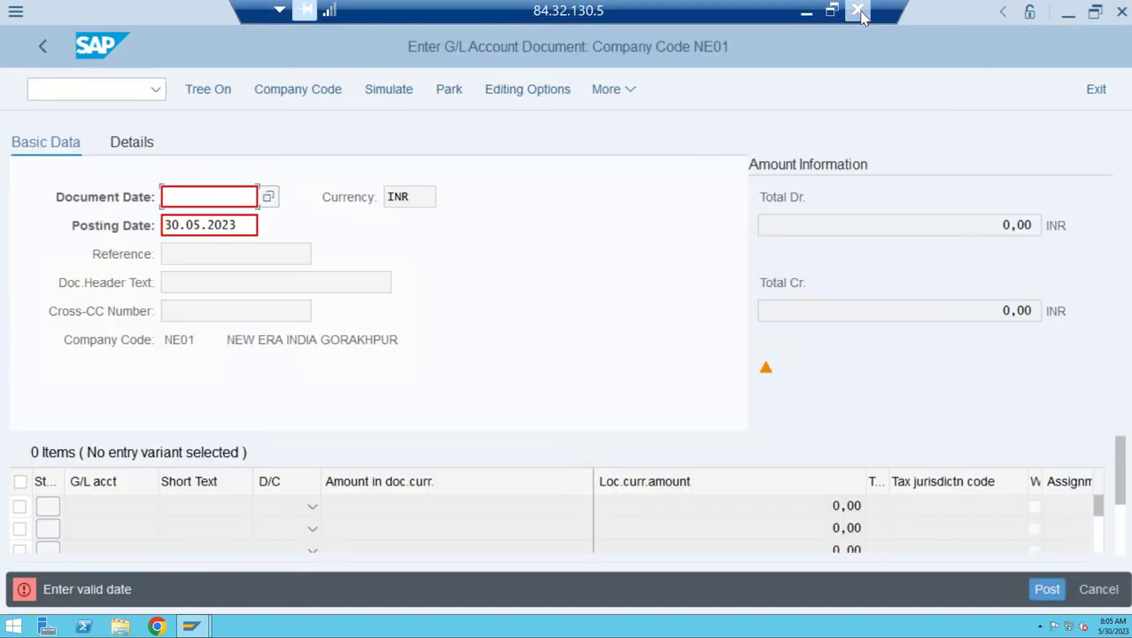
left_click(858, 11)
left_click(642, 356)
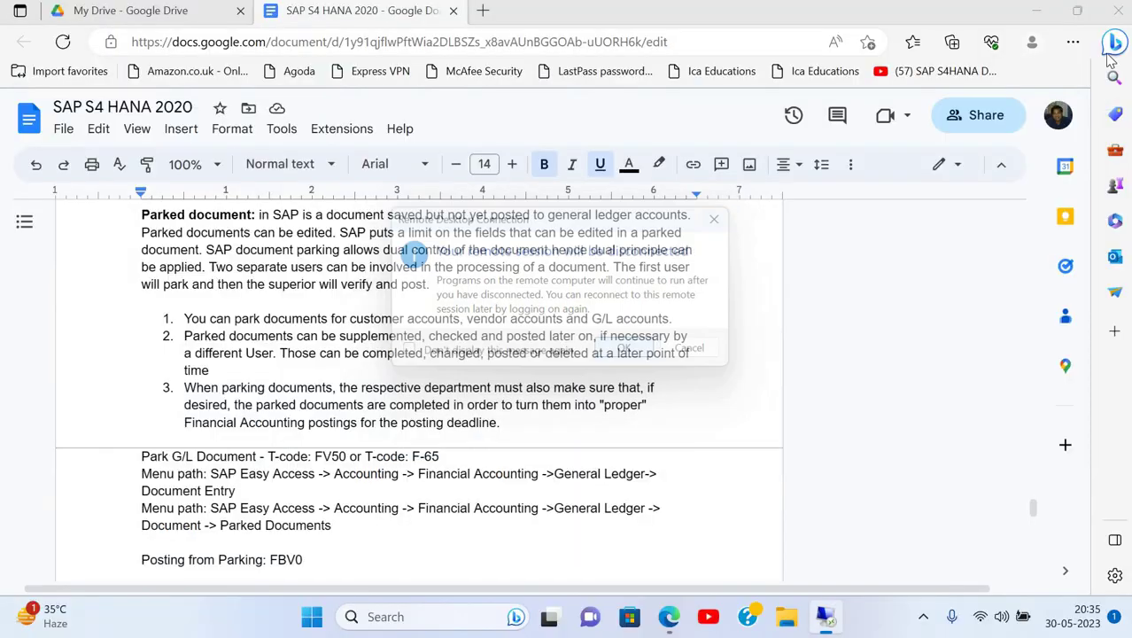